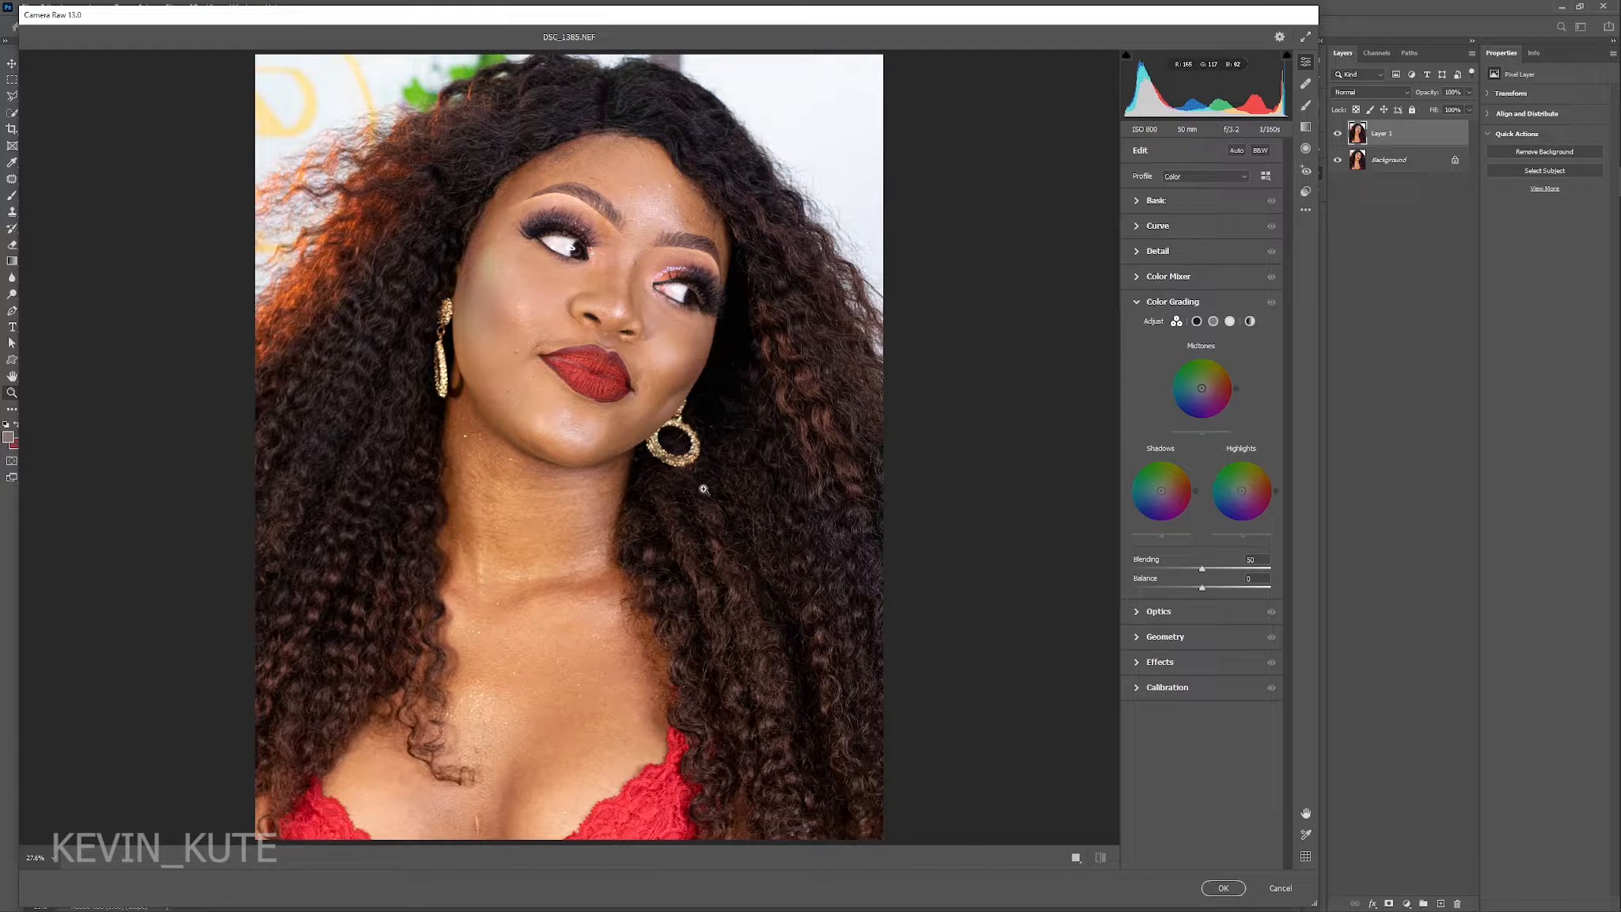
Show the portrait in a side-by-side before/after view and lower Blacks to about -18.
{"action": "left_click", "coordinate": [1076, 858]}
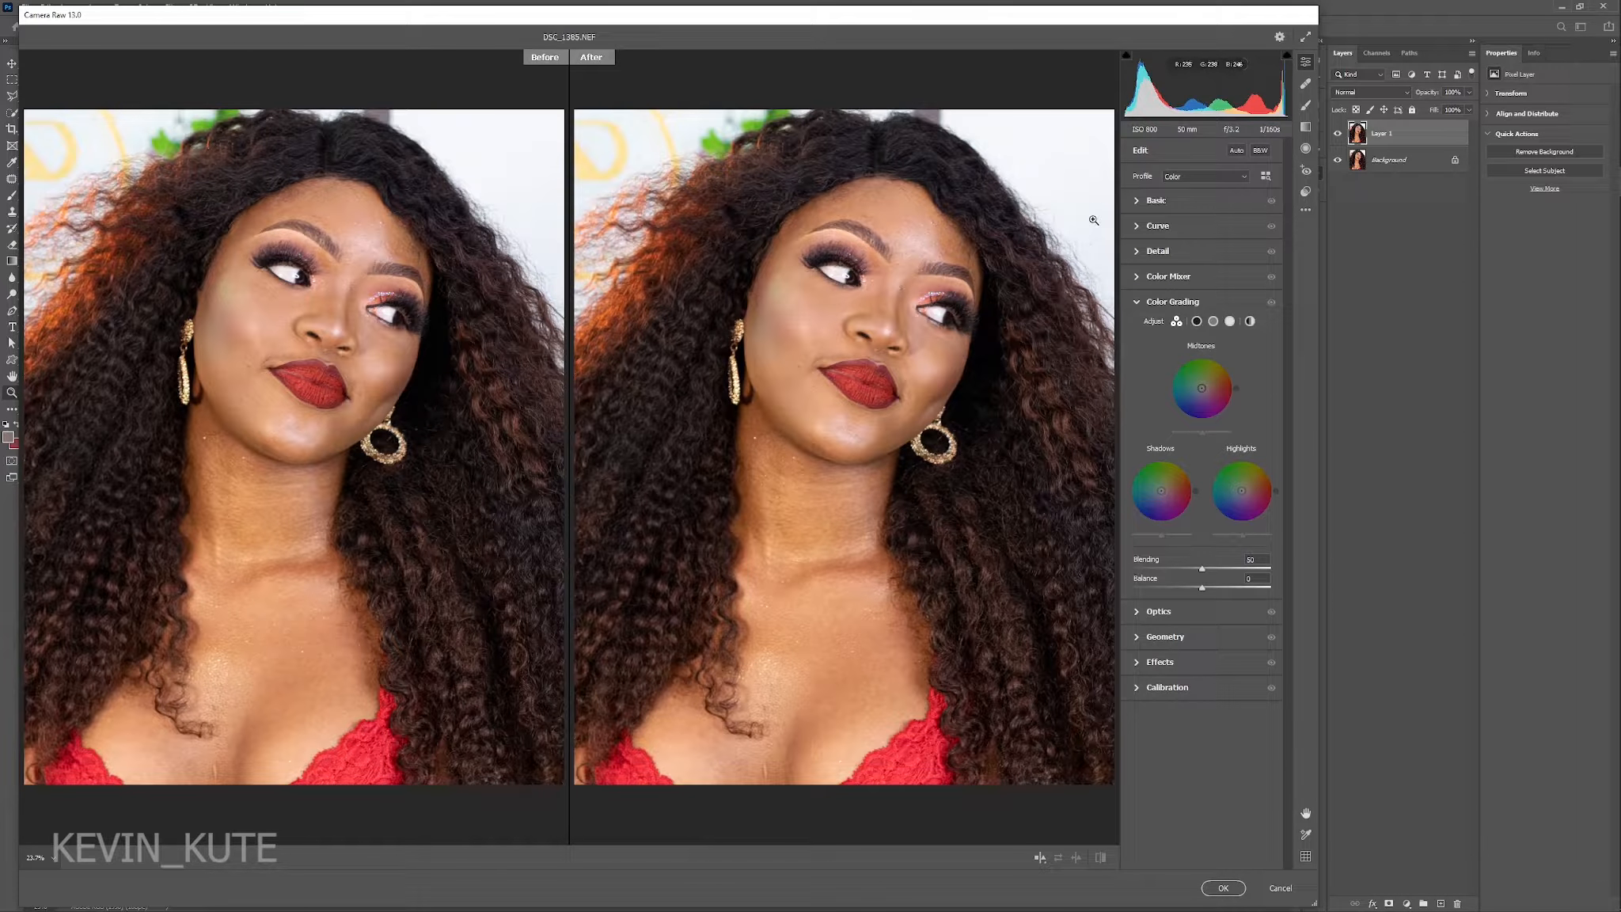
{"action": "left_click", "coordinate": [1139, 203]}
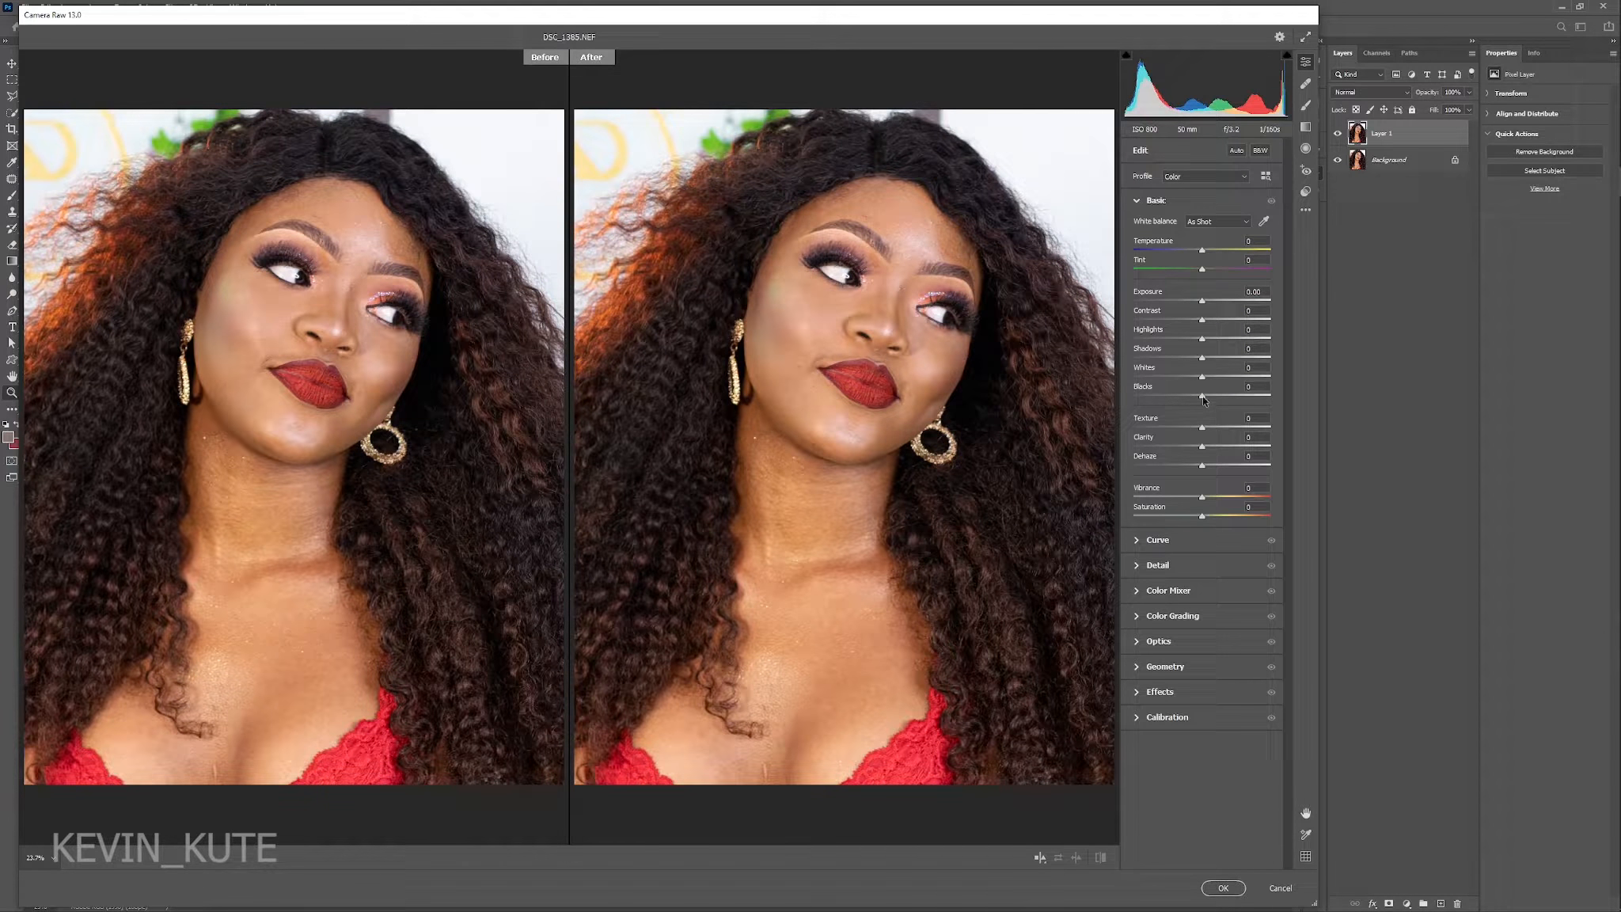
{"action": "left_click_drag", "start_coordinate": [1201, 397], "coordinate": [1189, 397]}
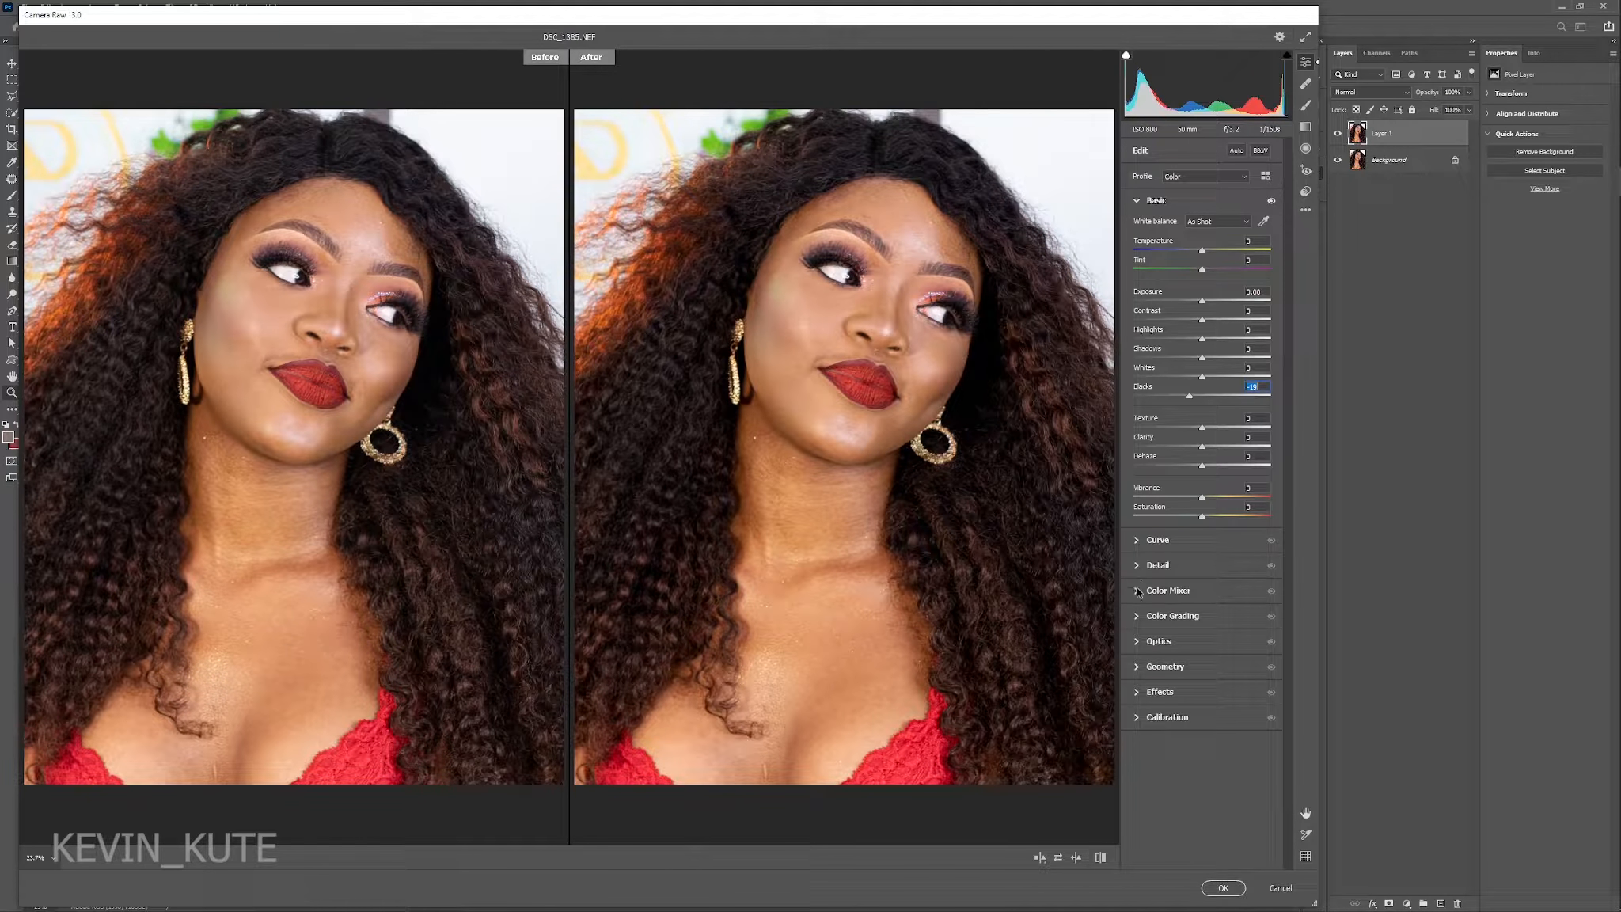
Reduce the saturation of the yellows to -100 in the Color Mixer and strongly desaturate the greens as well.
{"action": "left_click", "coordinate": [1197, 593]}
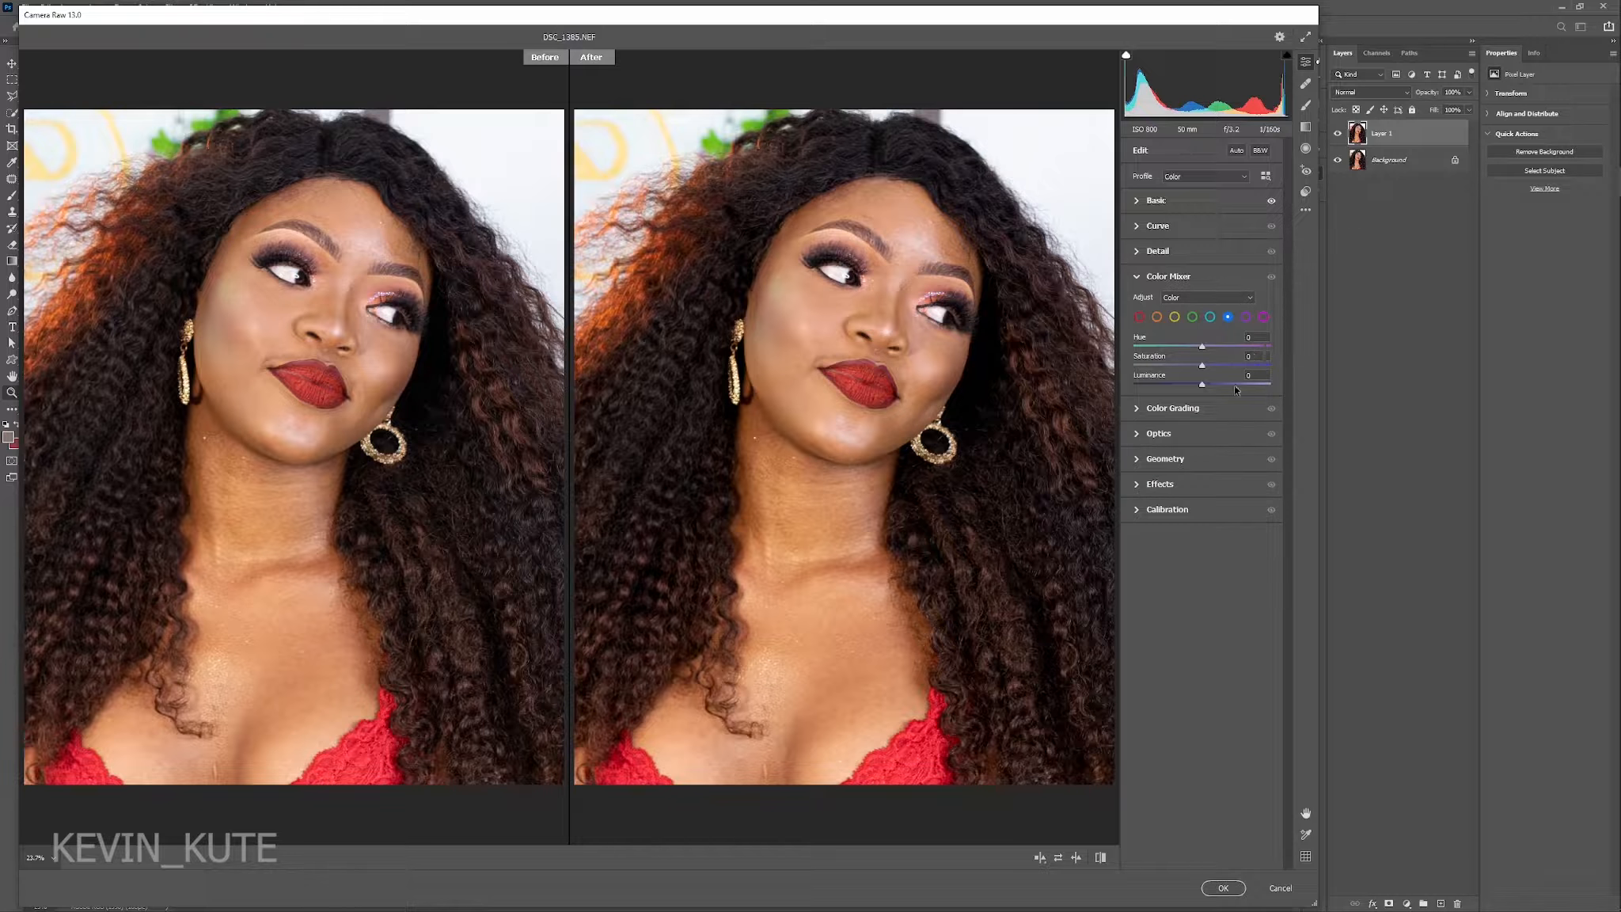
{"action": "left_click", "coordinate": [1174, 318]}
{"action": "left_click_drag", "start_coordinate": [1202, 365], "coordinate": [1049, 371]}
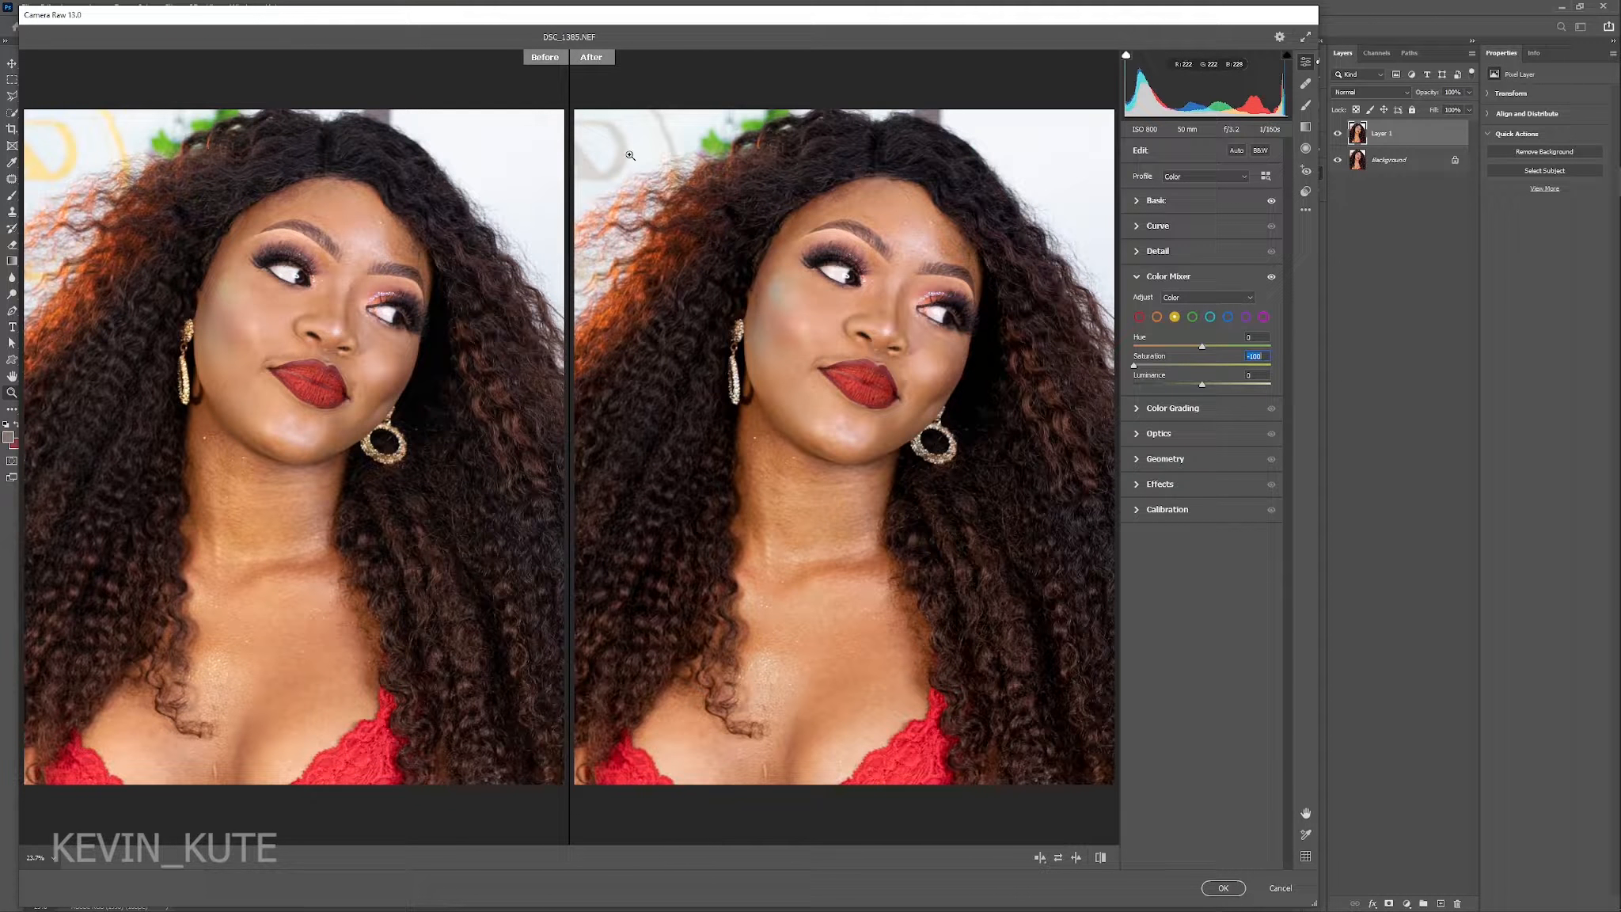
{"action": "left_click", "coordinate": [1192, 317]}
{"action": "left_click_drag", "start_coordinate": [1201, 369], "coordinate": [1100, 371]}
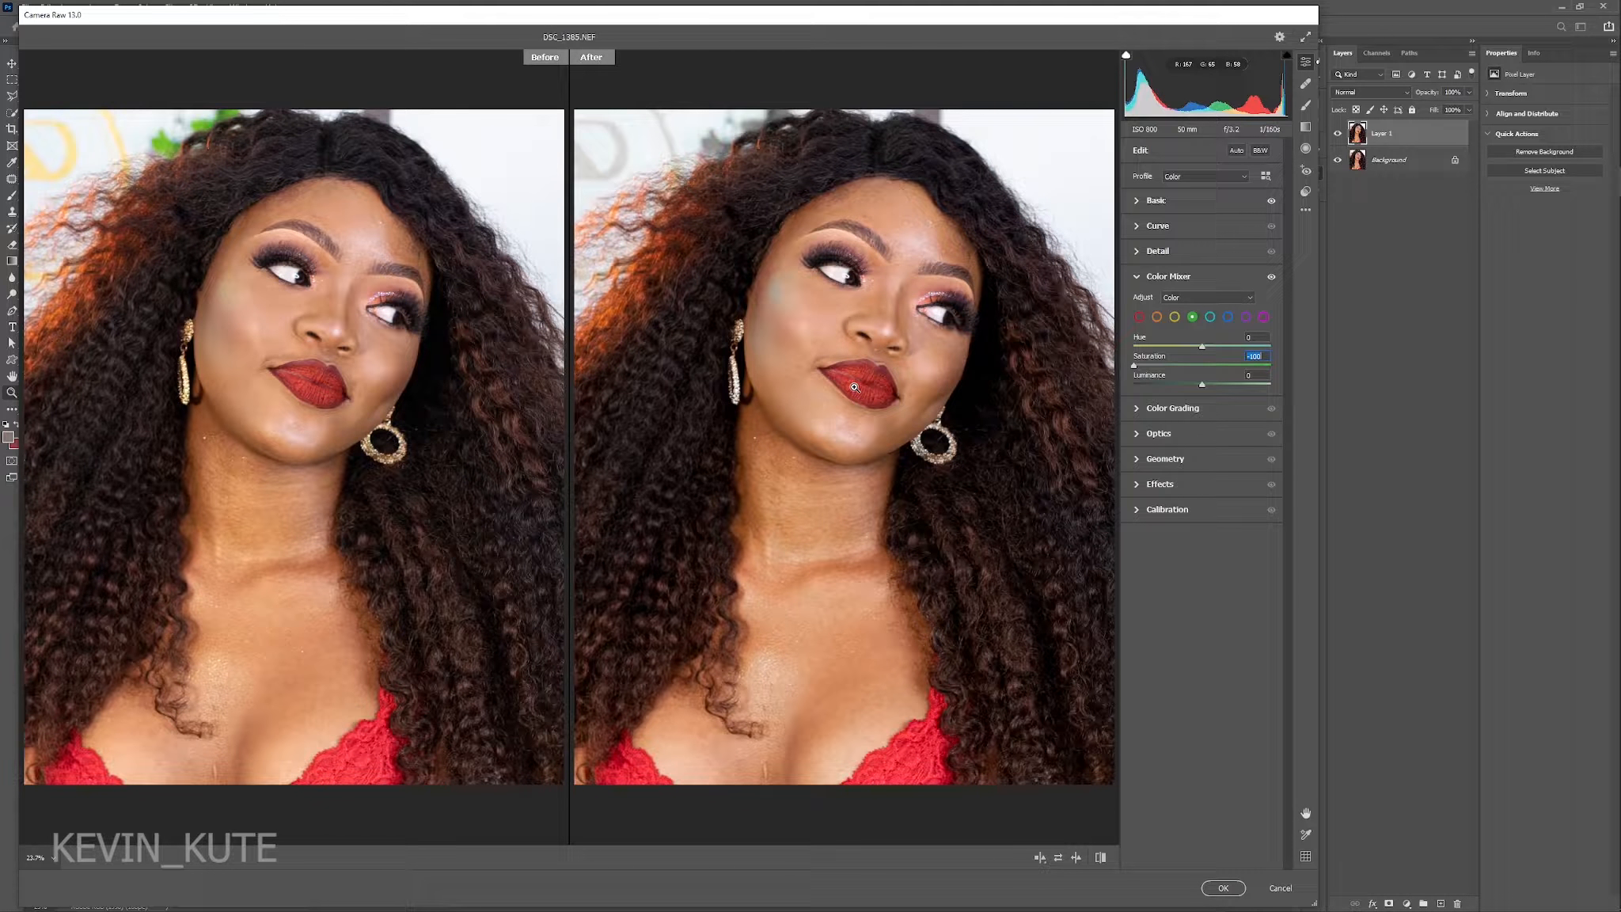
Shift the hue of the reds to about +28 in the Color Mixer and inspect the cheek's skin up close.
{"action": "left_click", "coordinate": [1138, 318]}
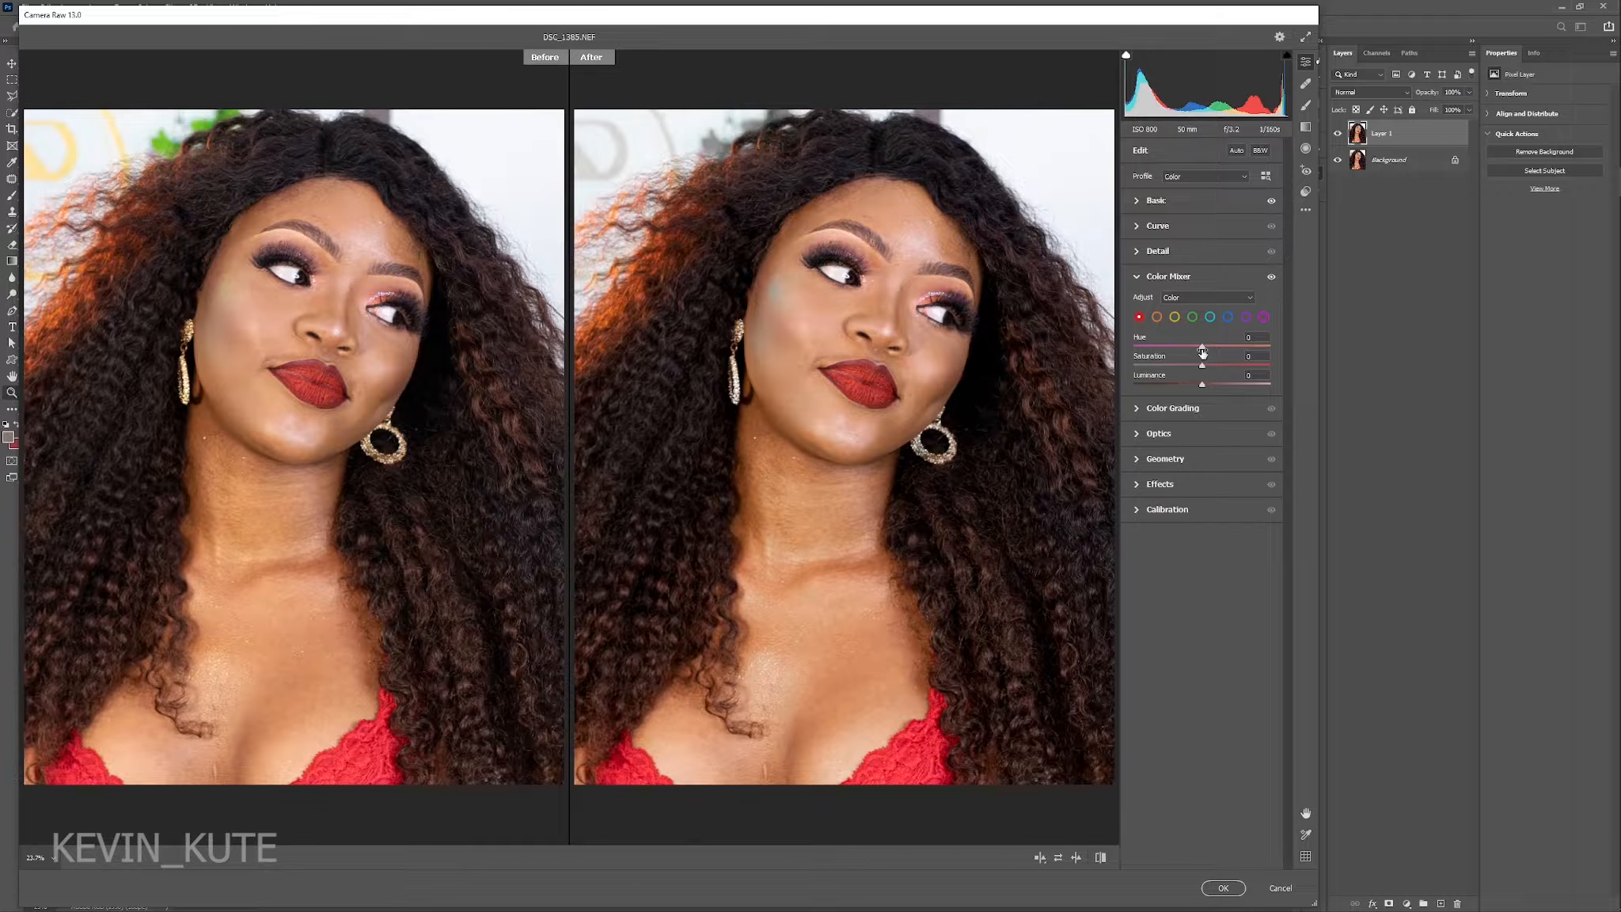
{"action": "left_click_drag", "start_coordinate": [1214, 345], "coordinate": [1218, 345]}
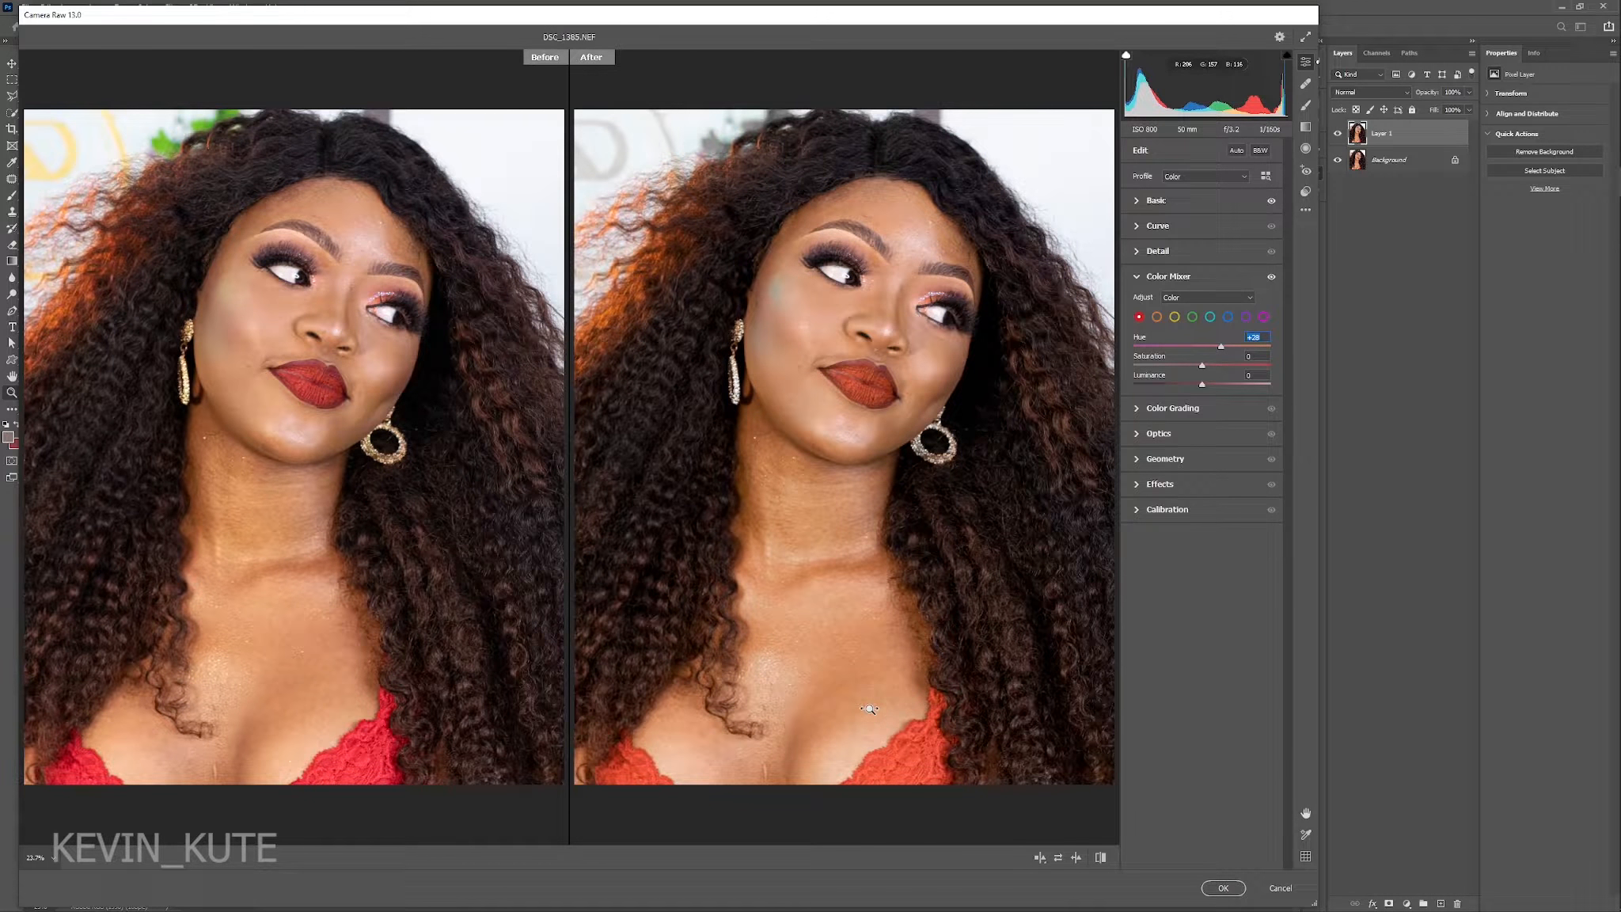
{"action": "left_click", "coordinate": [870, 681]}
{"action": "left_click_drag", "start_coordinate": [885, 183], "coordinate": [998, 350]}
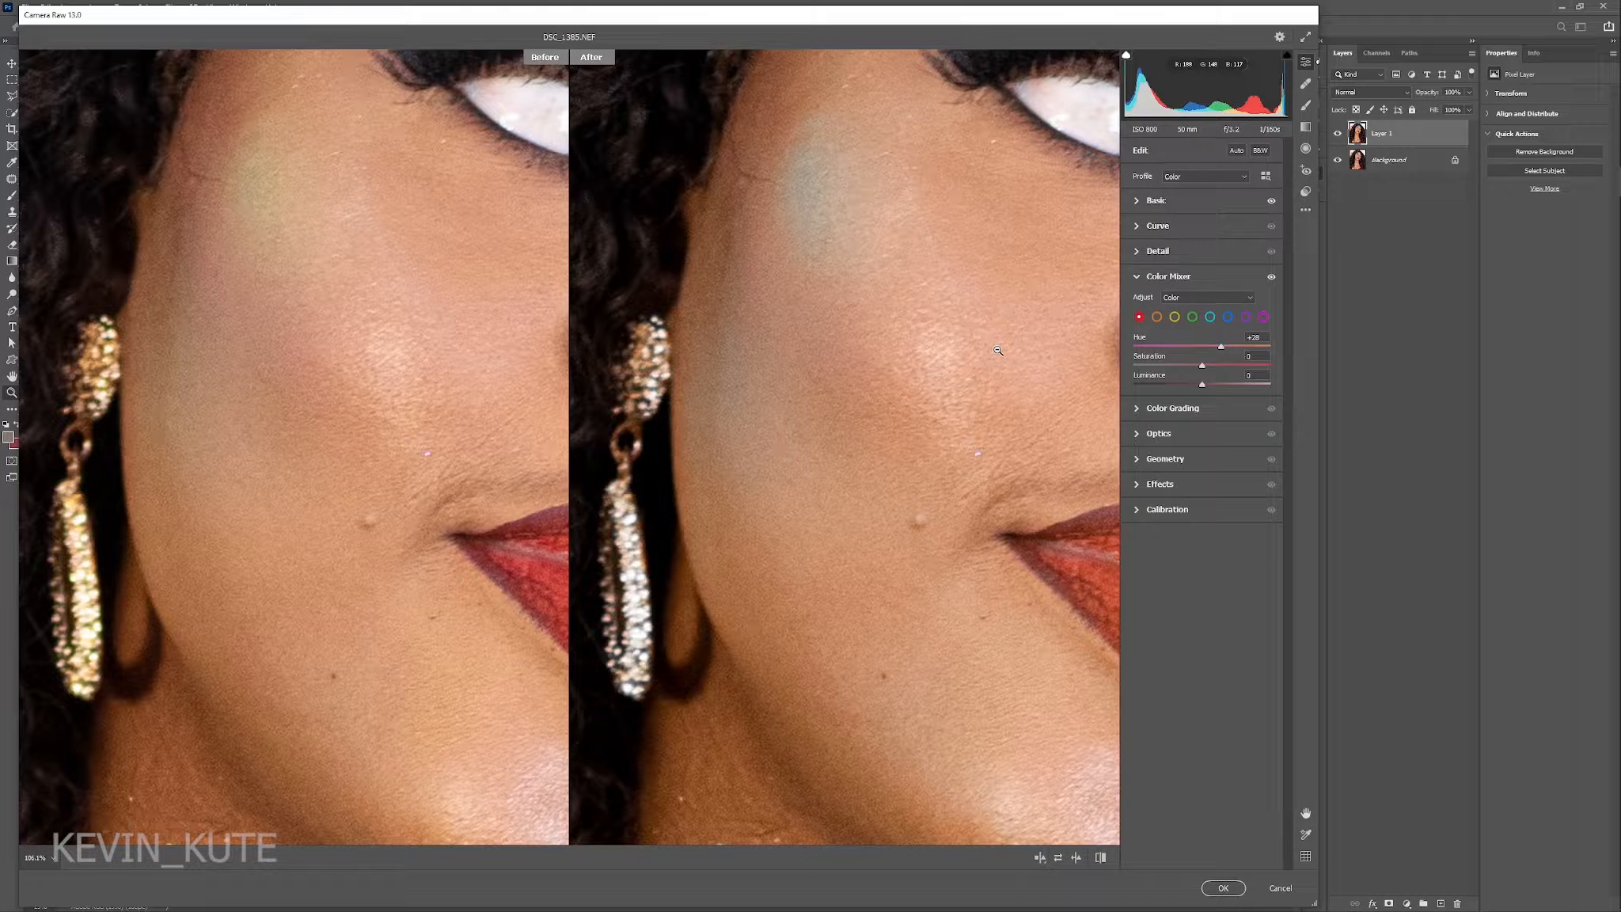
{"action": "left_click", "coordinate": [727, 420]}
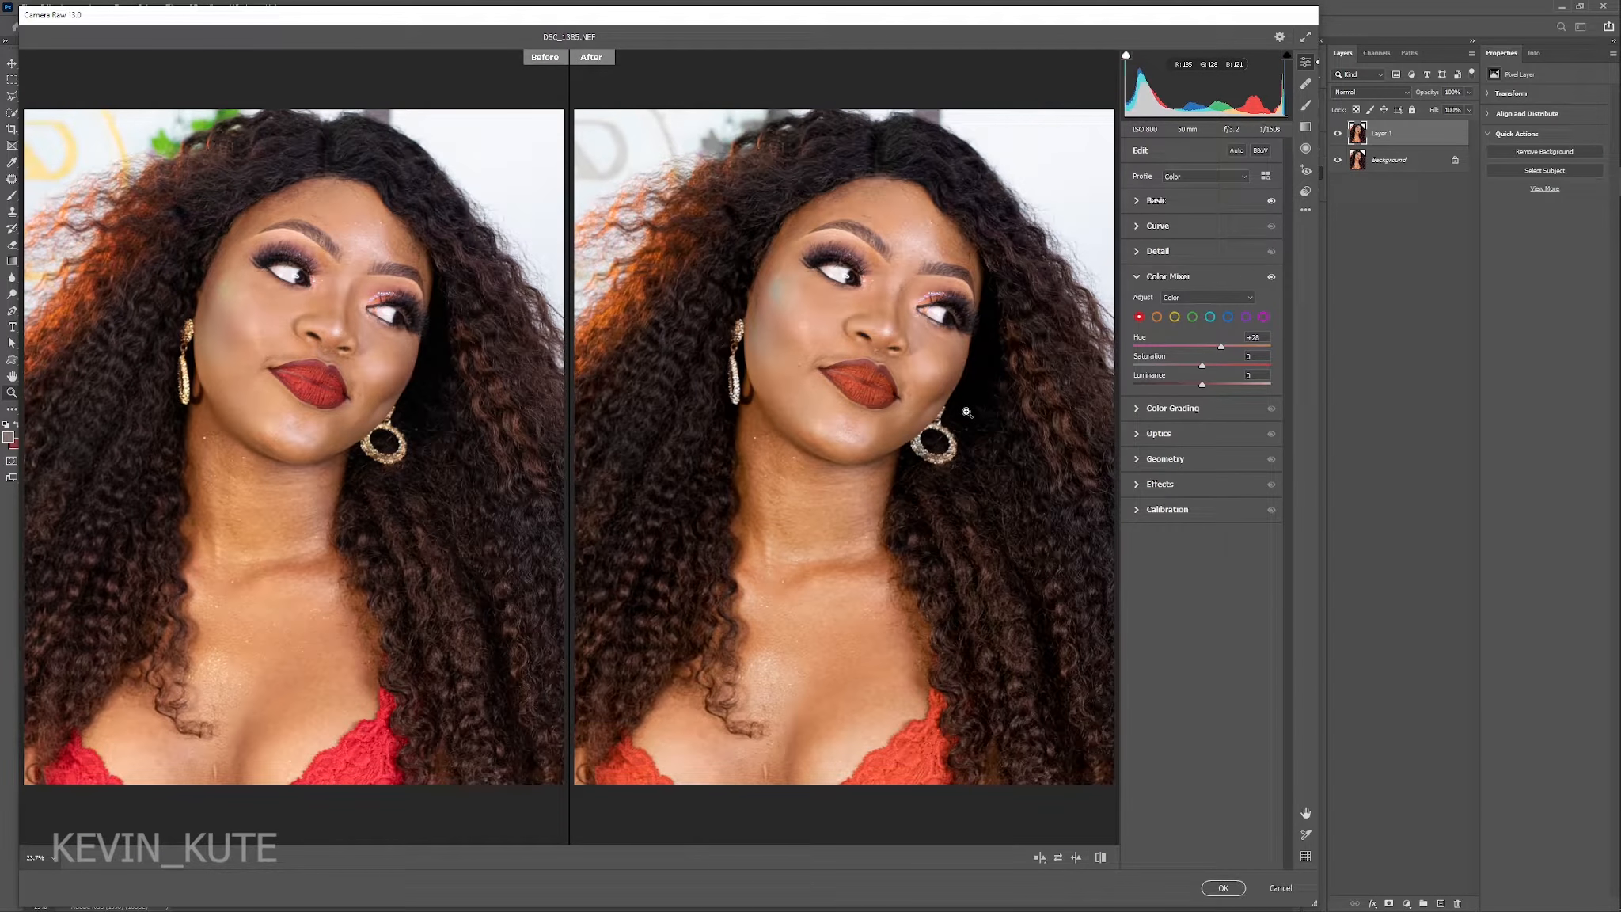
Raise the black point of the blue channel's tone curve to an output of about 16.
{"action": "left_click", "coordinate": [1137, 227]}
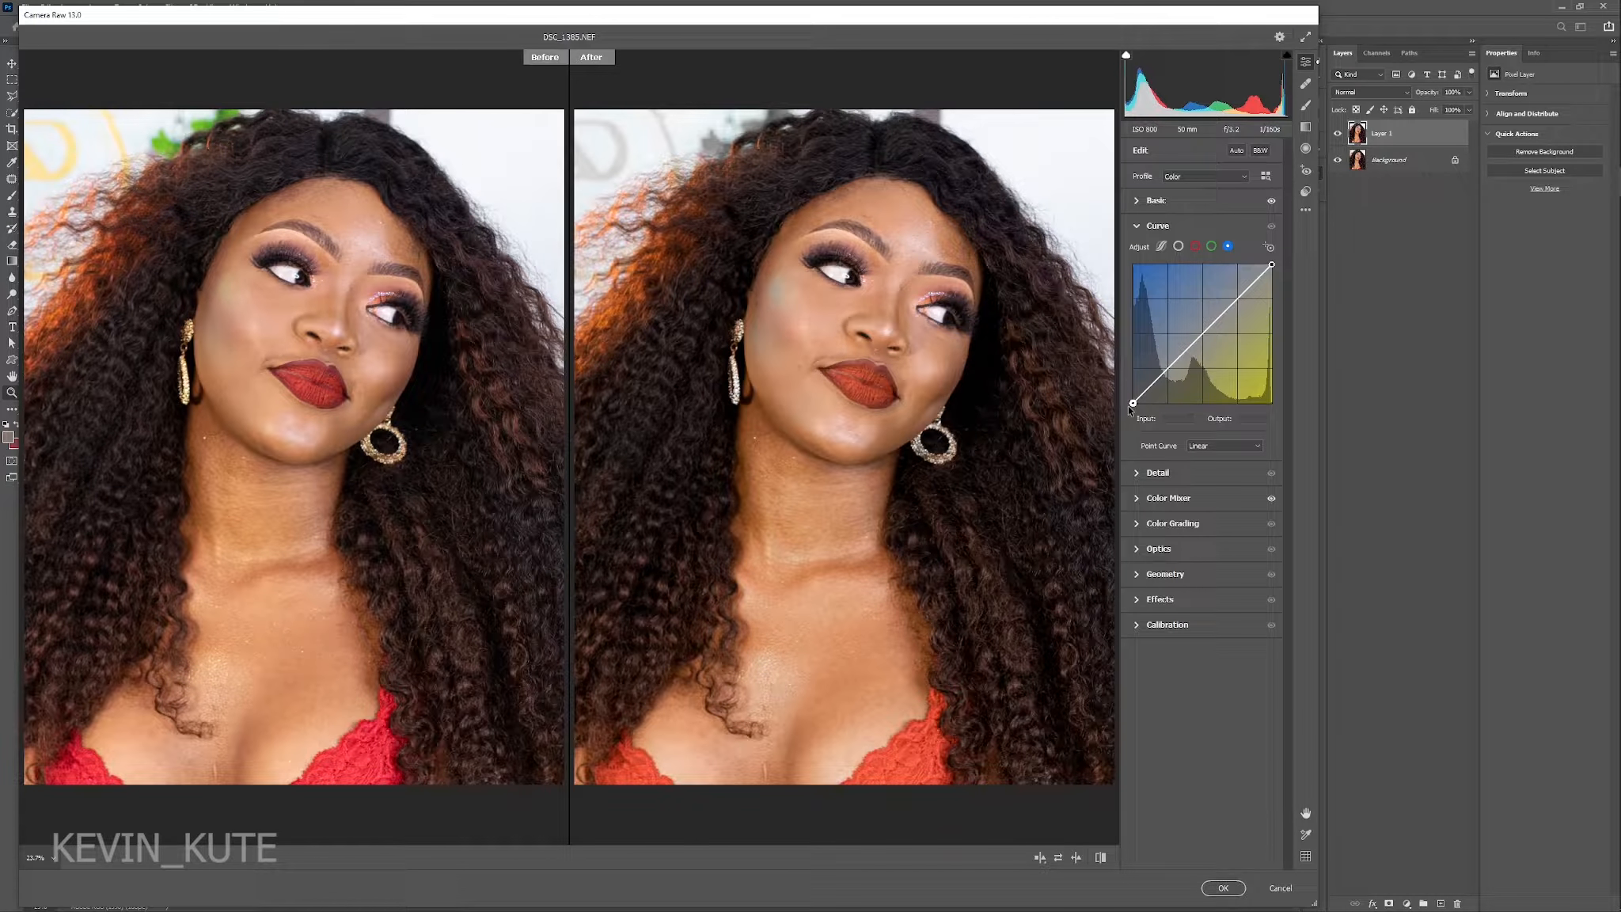
{"action": "left_click_drag", "start_coordinate": [1128, 405], "coordinate": [1127, 394]}
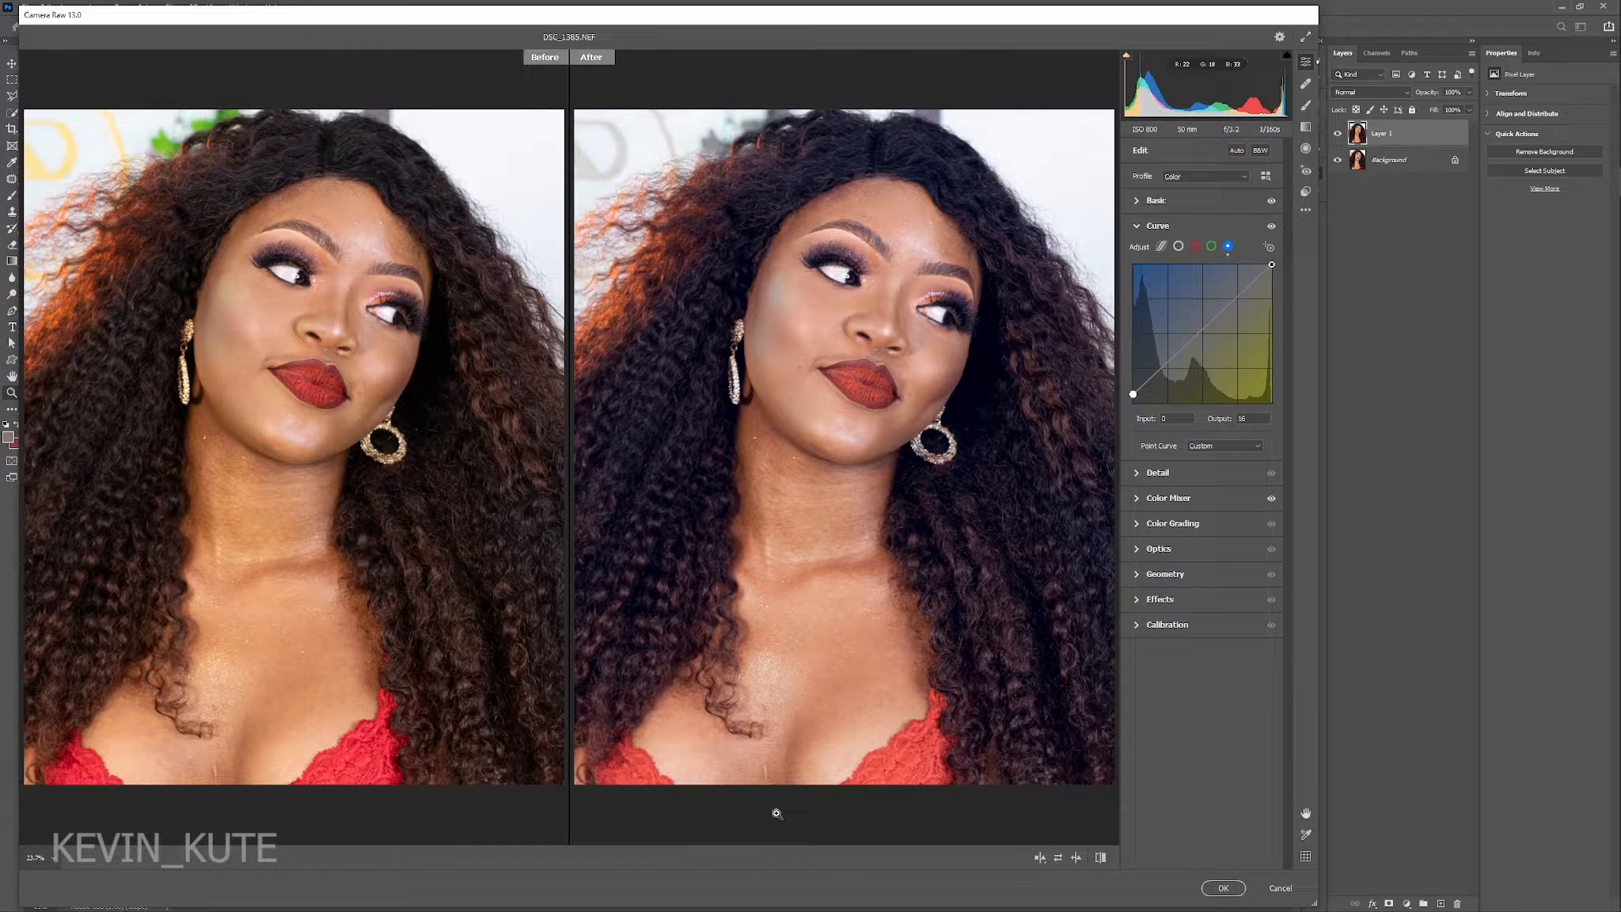
{"action": "left_click", "coordinate": [1138, 225]}
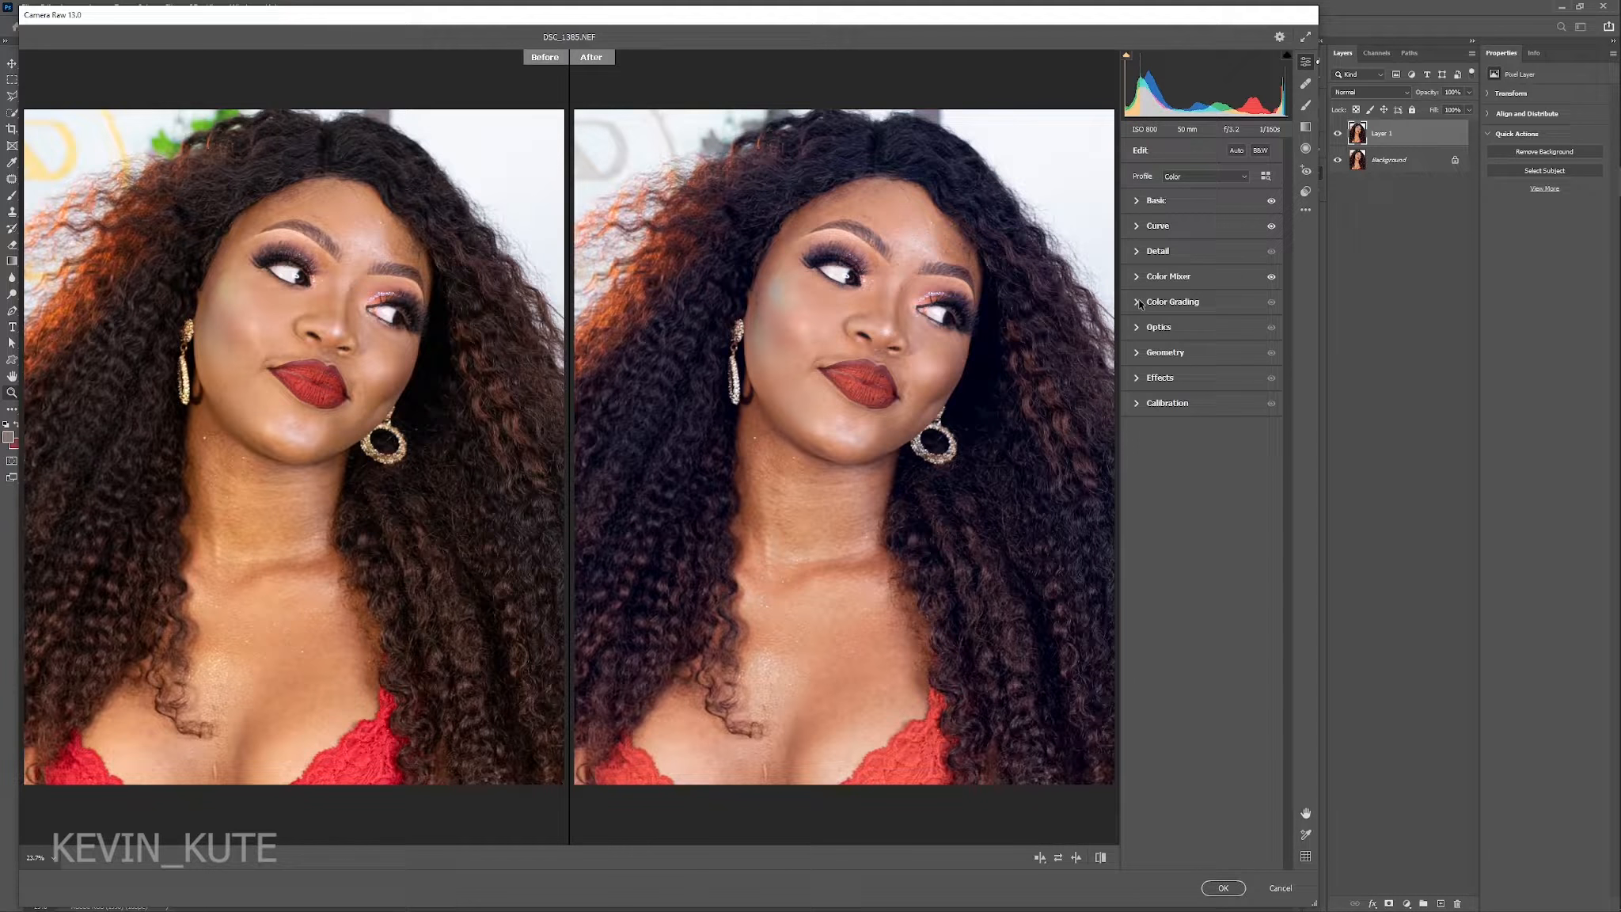
Grade the midtones with an orange hue of about 25 and saturation of about 16, and commit the Camera Raw adjustments.
{"action": "left_click", "coordinate": [1139, 303]}
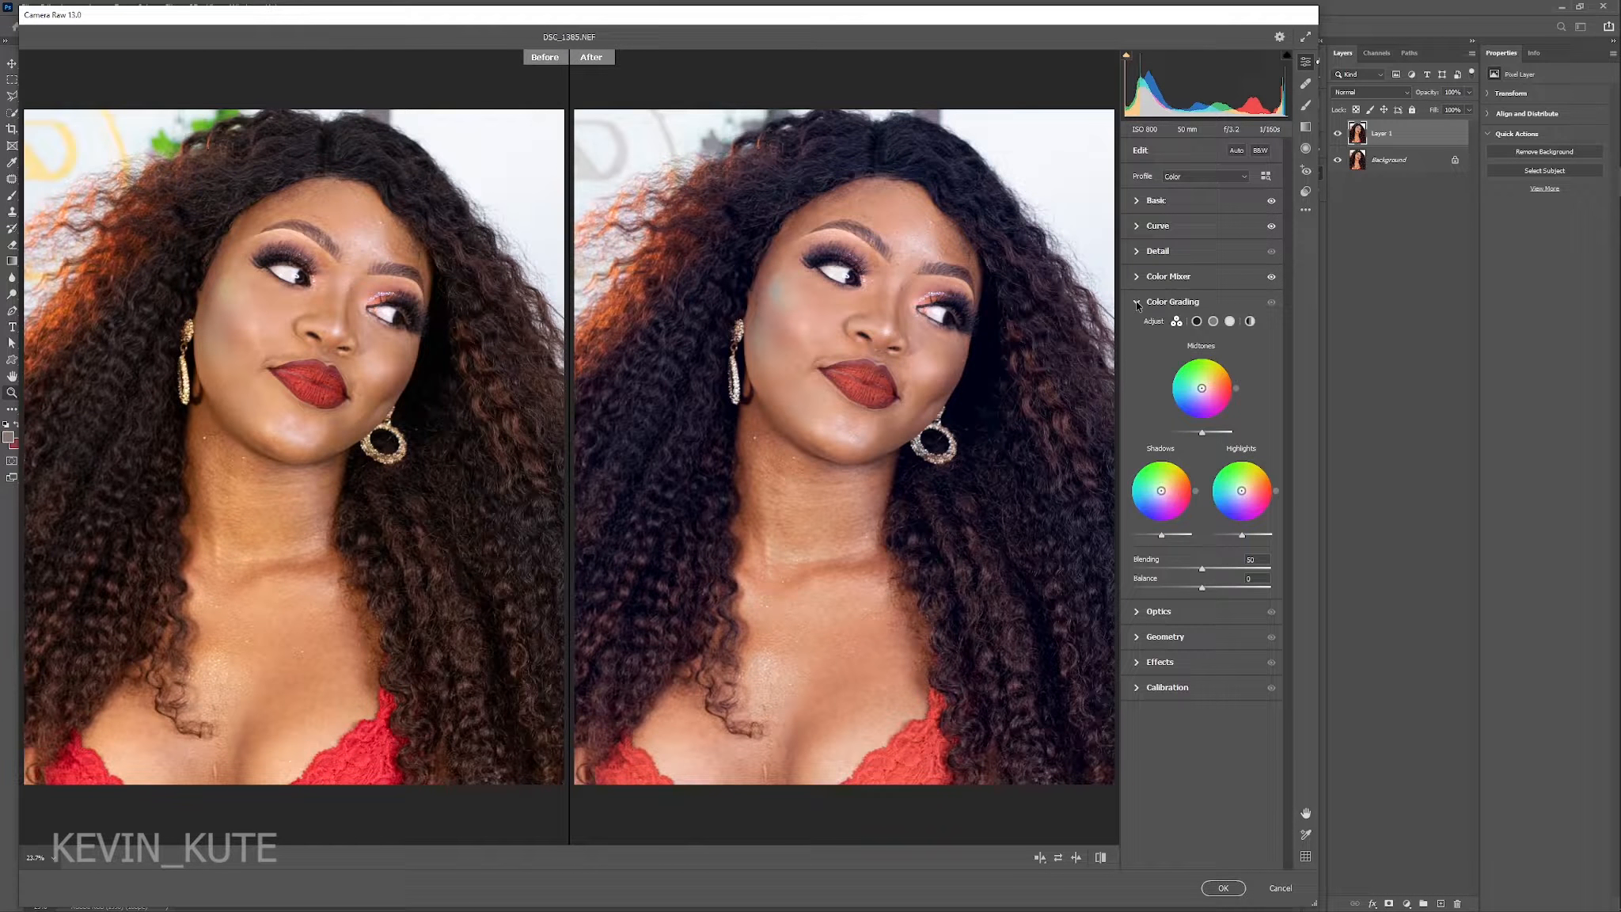
{"action": "left_click", "coordinate": [1213, 322]}
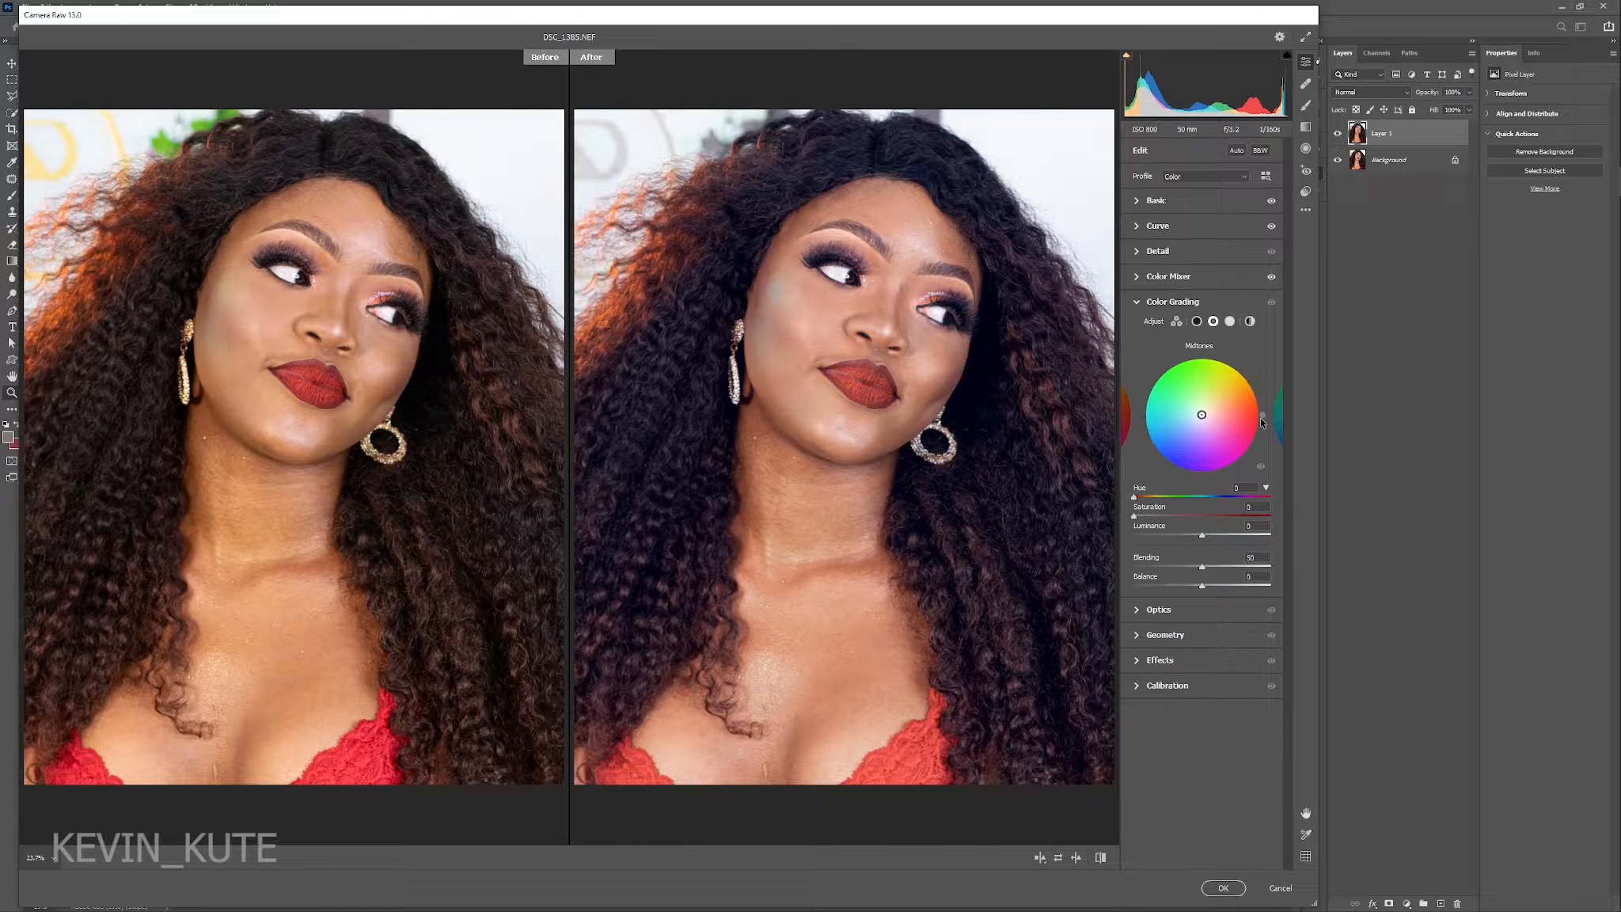
{"action": "left_click_drag", "start_coordinate": [1261, 416], "coordinate": [1255, 385]}
{"action": "left_click", "coordinate": [1147, 516]}
{"action": "left_click_drag", "start_coordinate": [1146, 517], "coordinate": [1153, 518]}
{"action": "left_click_drag", "start_coordinate": [1153, 517], "coordinate": [1158, 517]}
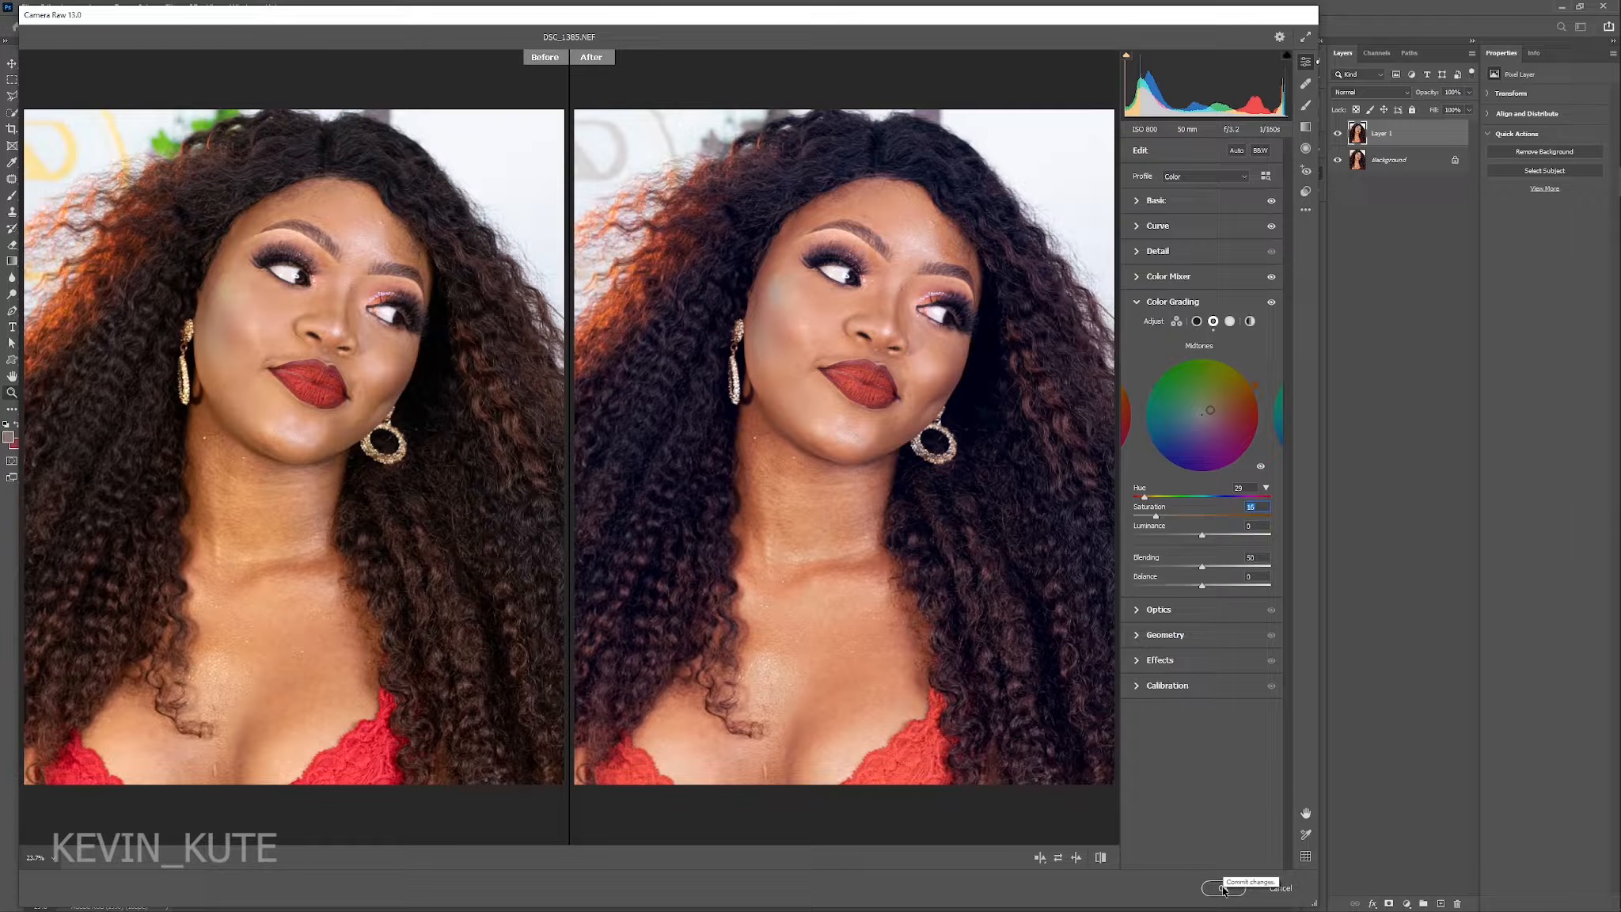
{"action": "left_click", "coordinate": [1223, 888]}
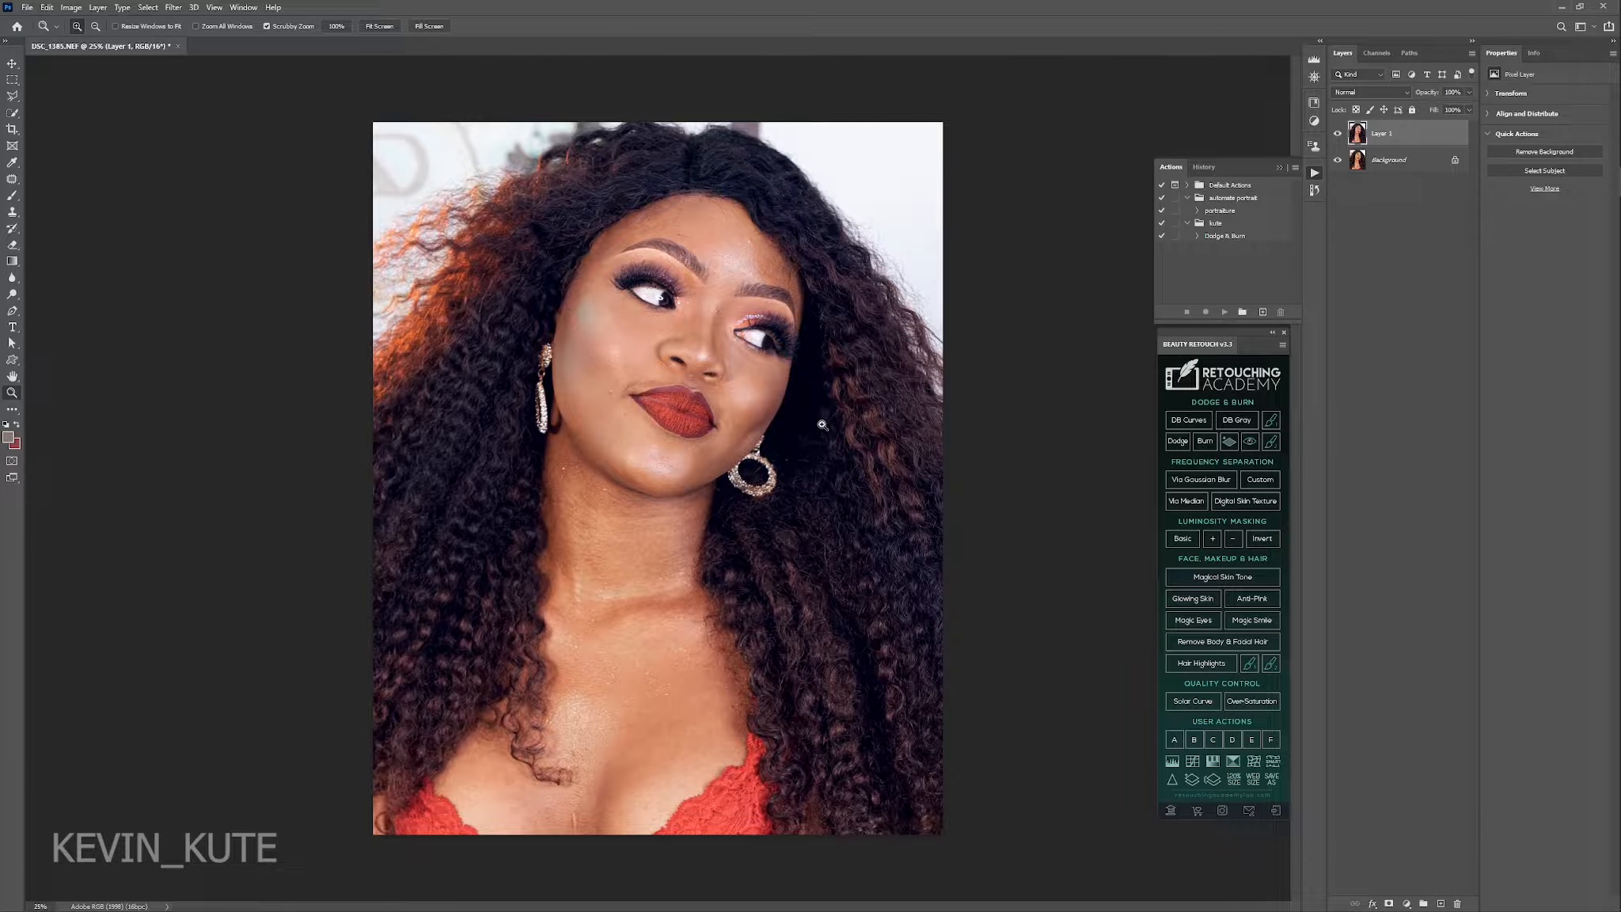
Run frequency separation via Gaussian Blur on the portrait with a blur radius of 9 pixels.
{"action": "left_click", "coordinate": [798, 402]}
{"action": "left_click_drag", "start_coordinate": [798, 403], "coordinate": [744, 410]}
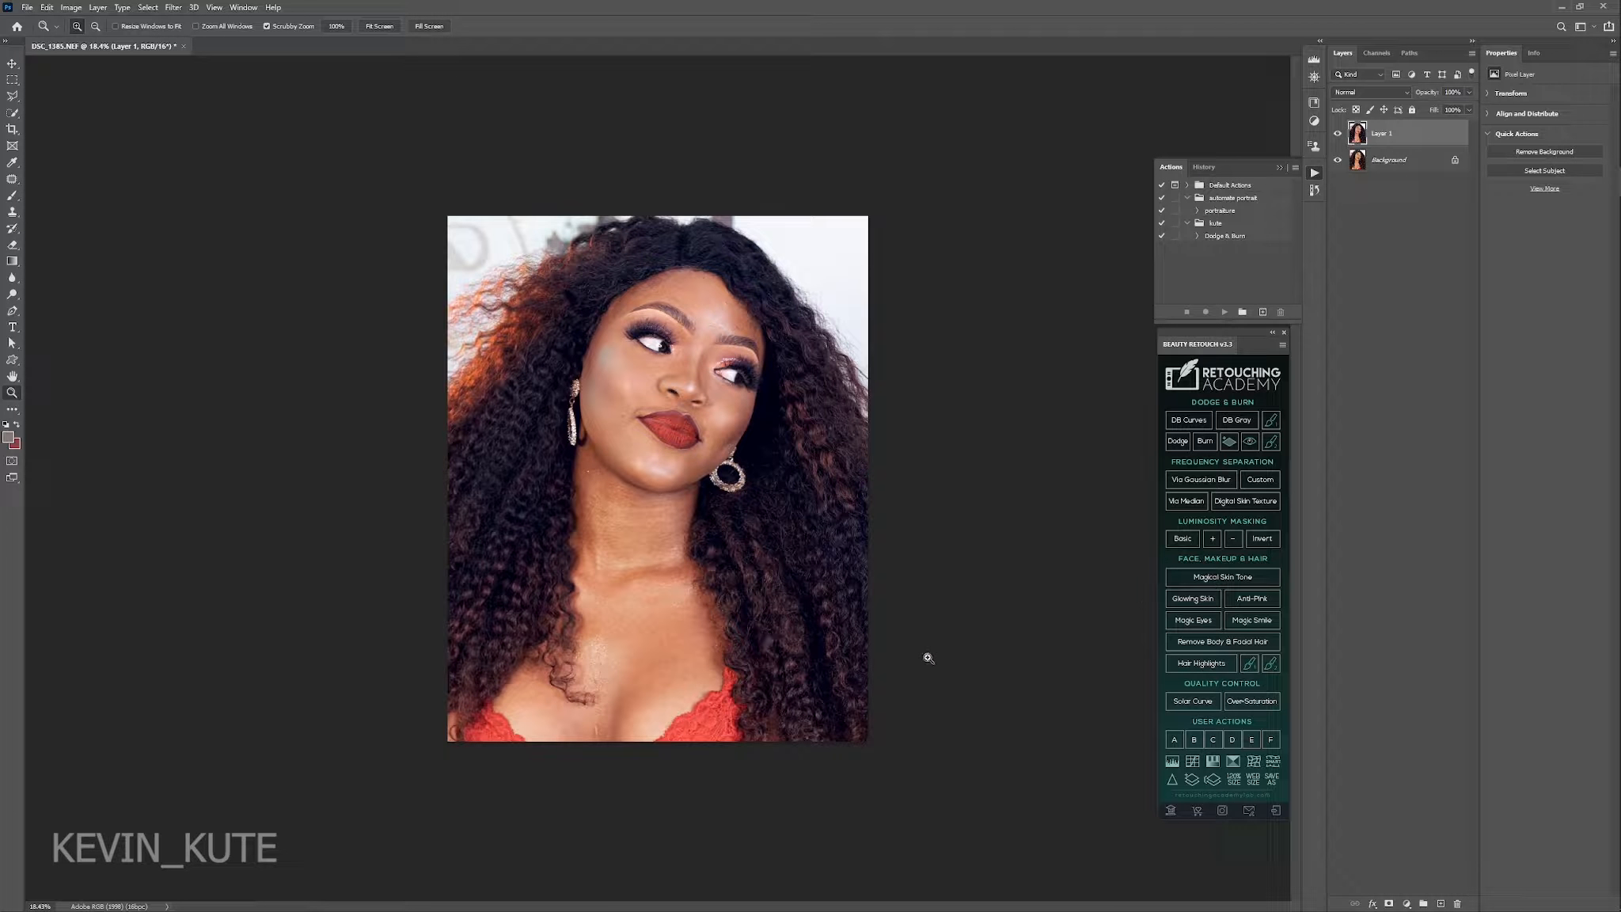
{"action": "left_click", "coordinate": [1208, 481]}
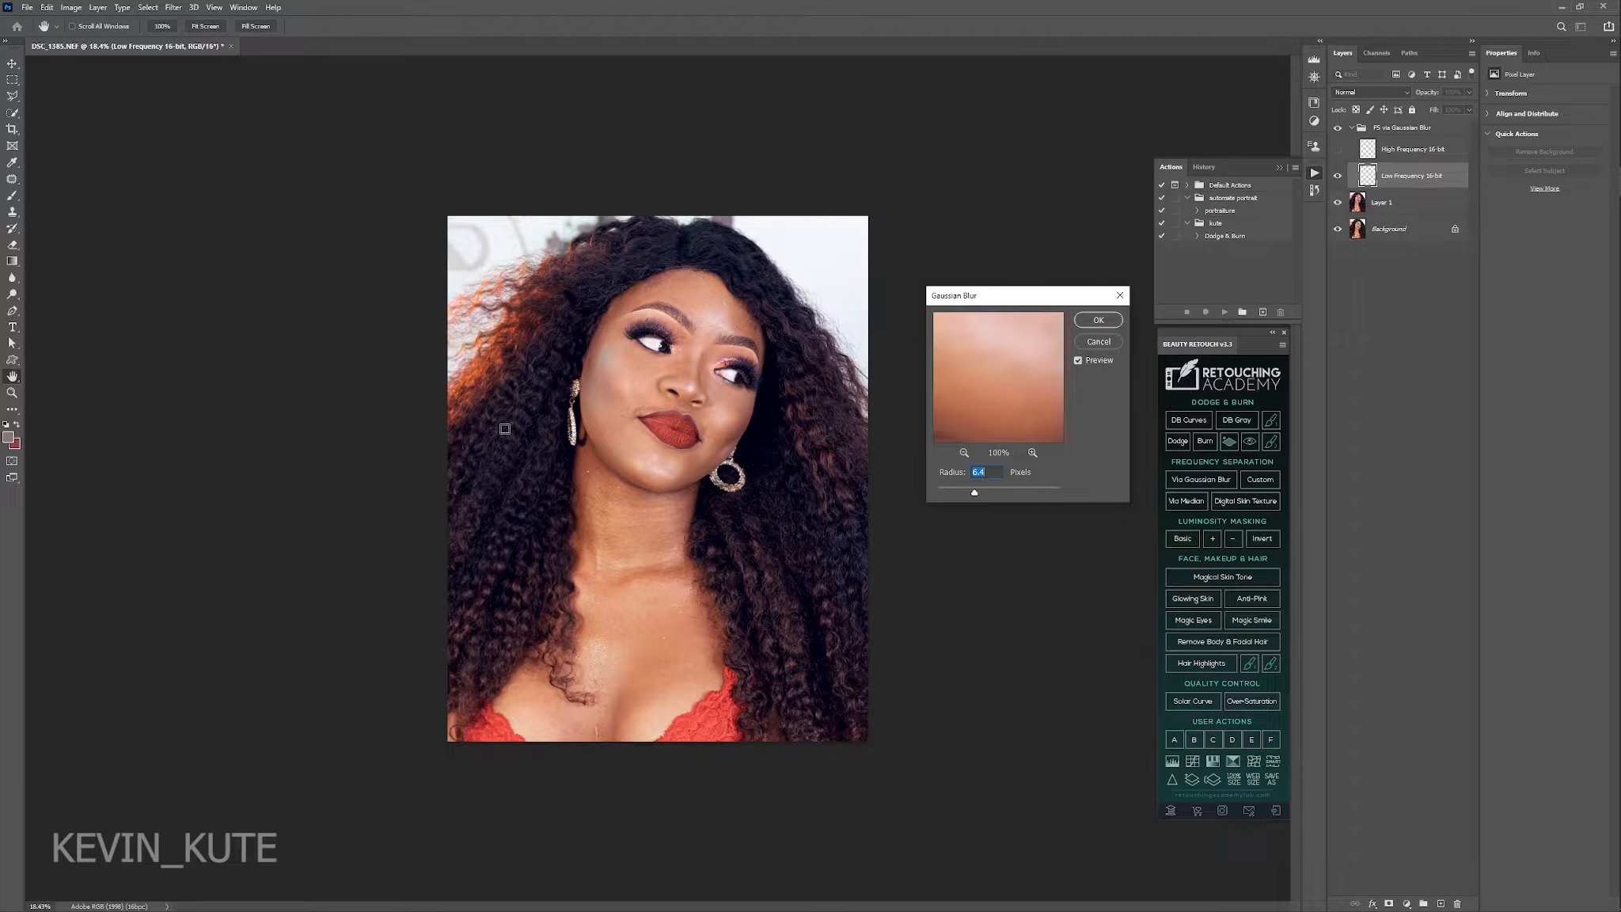
{"action": "type", "text": "9"}
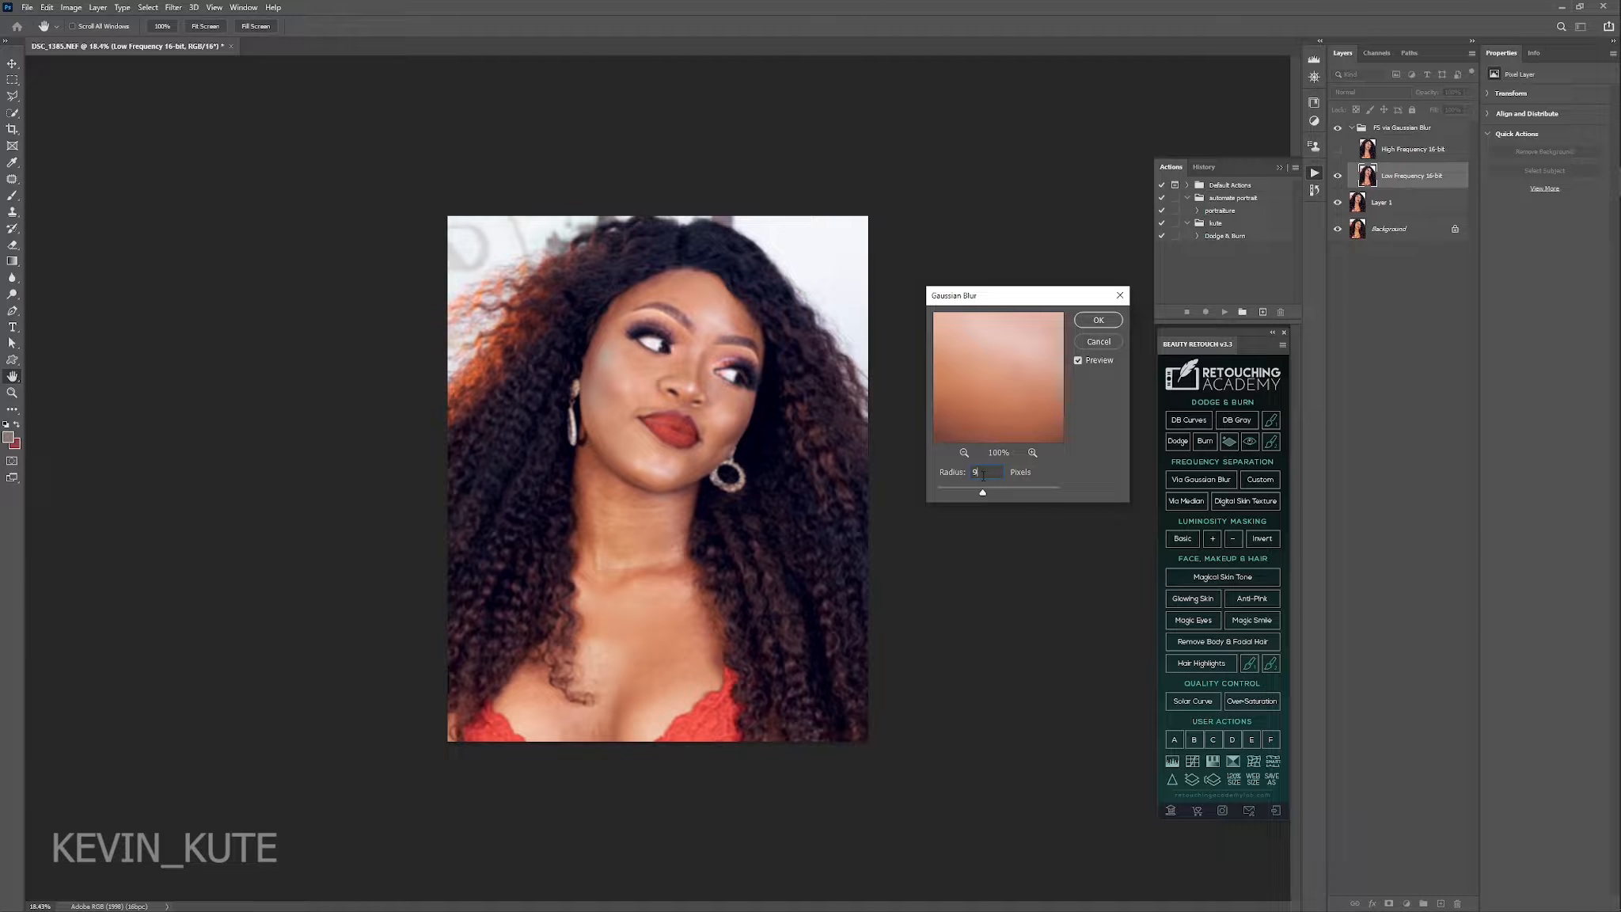
{"action": "left_click", "coordinate": [1098, 319]}
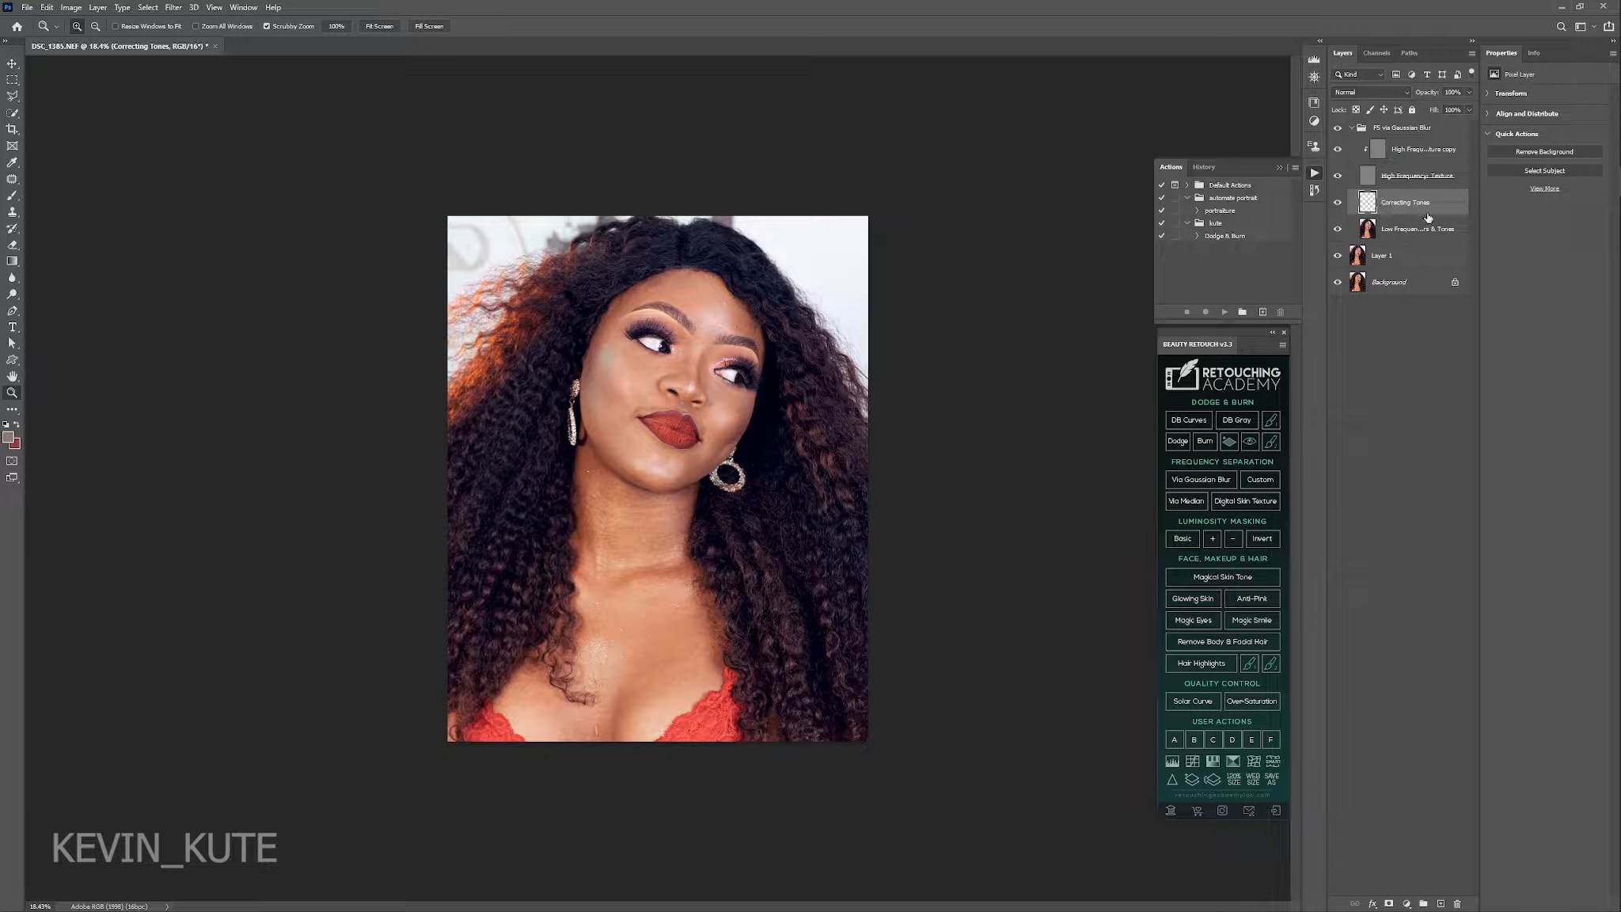
Hide the high-frequency texture layer and choose the Mixer Brush for painting on the Correcting Tones layer.
{"action": "left_click", "coordinate": [1338, 175]}
{"action": "left_click", "coordinate": [10, 197]}
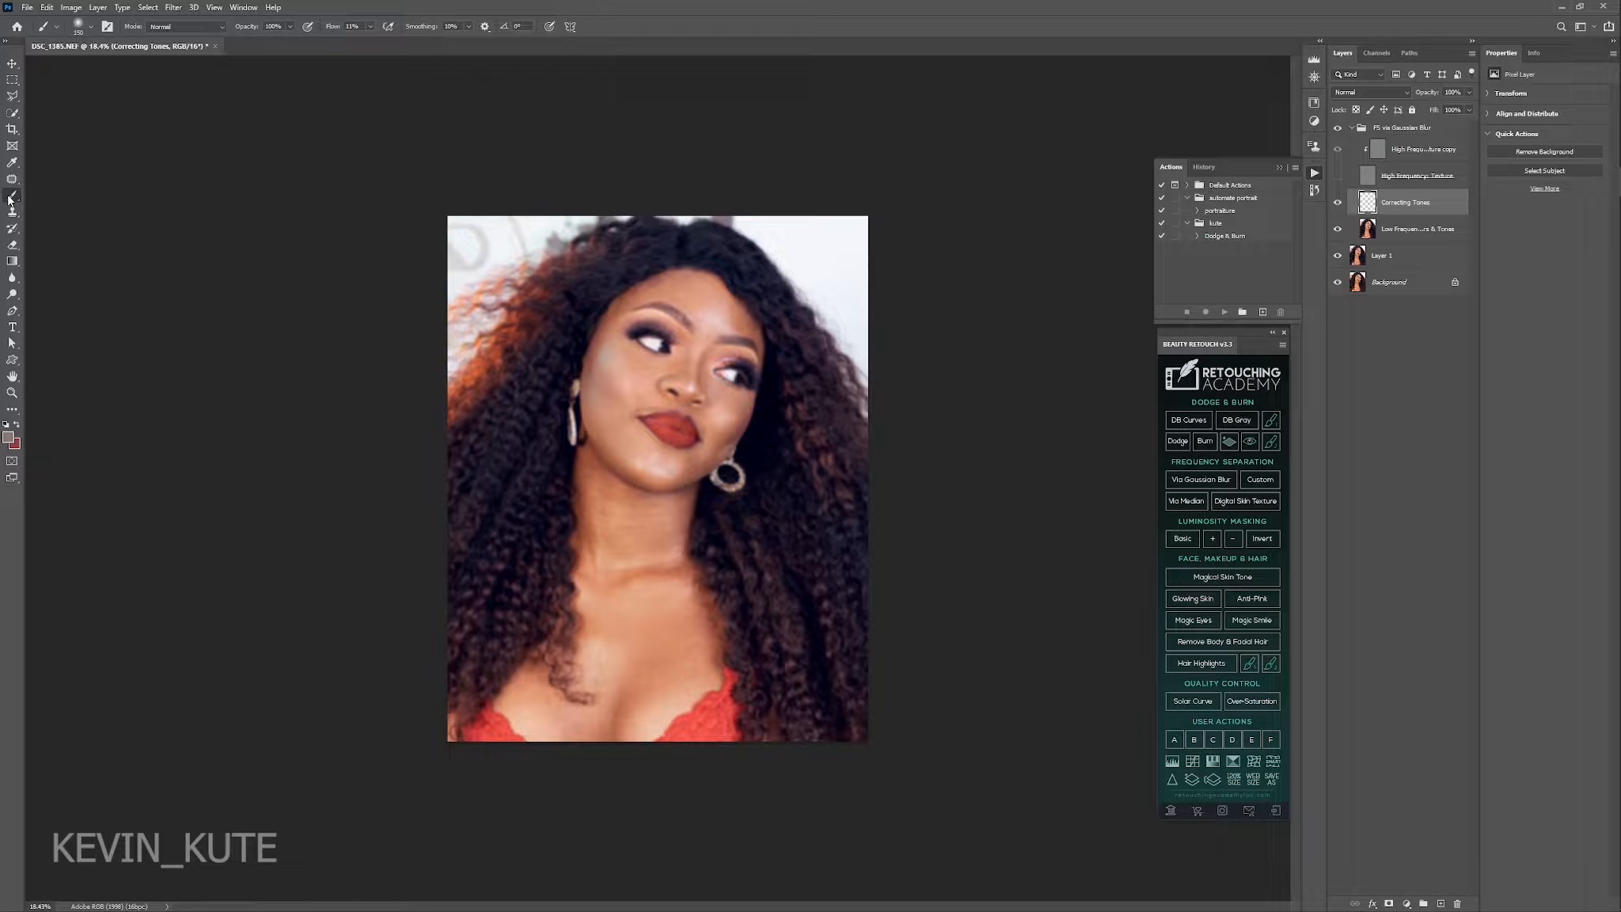
{"action": "right_click", "coordinate": [10, 197]}
{"action": "left_click", "coordinate": [55, 233]}
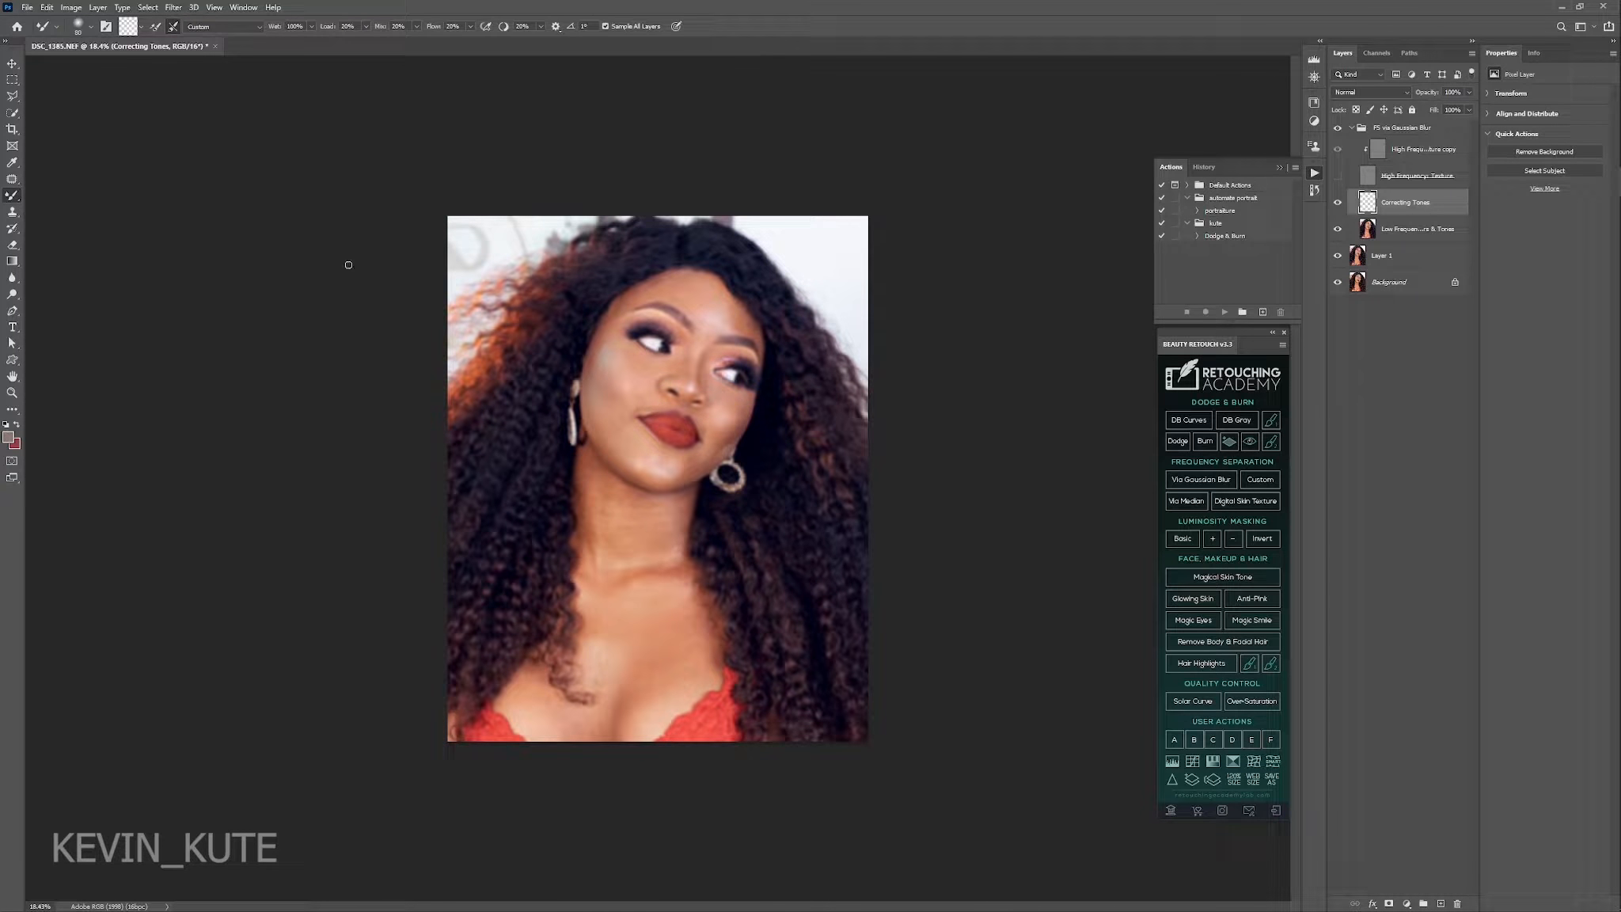
Blend the skin tones across the chest with the Mixer Brush, resizing the brush to suit the area.
{"action": "left_click", "coordinate": [12, 391]}
{"action": "left_click_drag", "start_coordinate": [650, 741], "coordinate": [721, 748]}
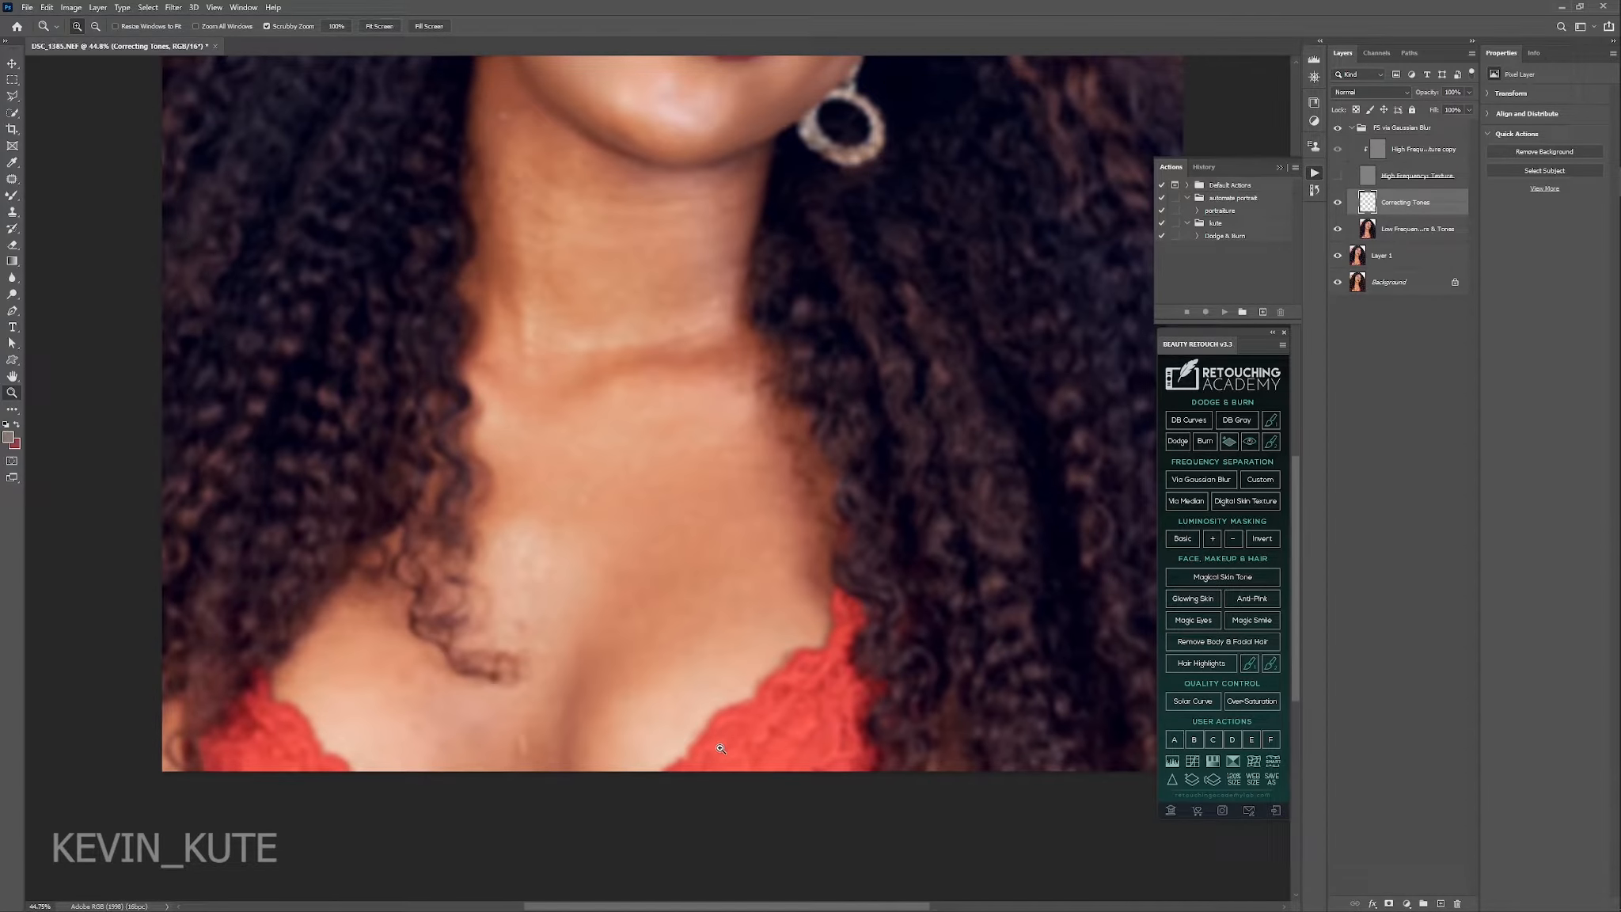
{"action": "key", "text": "b"}
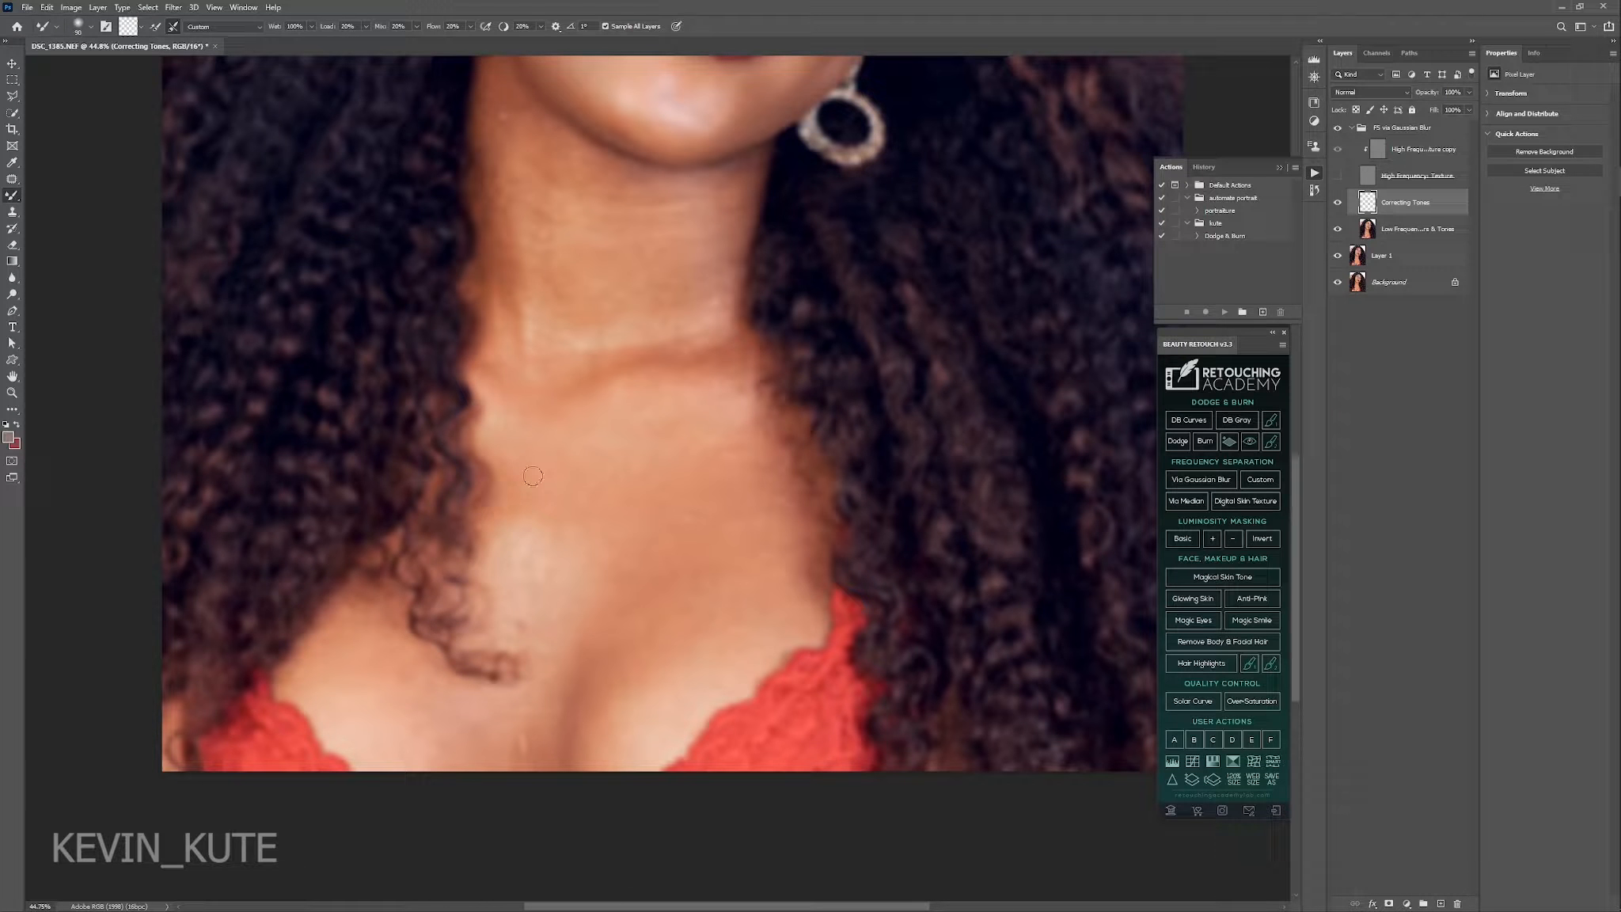
{"action": "key", "text": "bracketright"}
{"action": "key", "text": "bracketright"}
{"action": "key", "text": "bracketright"}
{"action": "key", "text": "bracketright"}
{"action": "key", "text": "bracketright"}
{"action": "key", "text": "bracketright"}
{"action": "key", "text": "bracketright"}
{"action": "key", "text": "bracketright"}
{"action": "key", "text": "bracketright"}
{"action": "key", "text": "bracketright"}
{"action": "key", "text": "bracketright"}
{"action": "key", "text": "bracketleft"}
{"action": "mouse_move", "coordinate": [718, 592]}
{"action": "left_mouse_down"}
{"action": "mouse_move", "coordinate": [714, 624]}
{"action": "mouse_move", "coordinate": [638, 713]}
{"action": "mouse_move", "coordinate": [667, 674]}
{"action": "mouse_move", "coordinate": [659, 702]}
{"action": "left_mouse_up"}
{"action": "key", "text": "bracketleft"}
{"action": "key", "text": "bracketleft"}
{"action": "left_click_drag", "start_coordinate": [774, 282], "coordinate": [717, 675]}
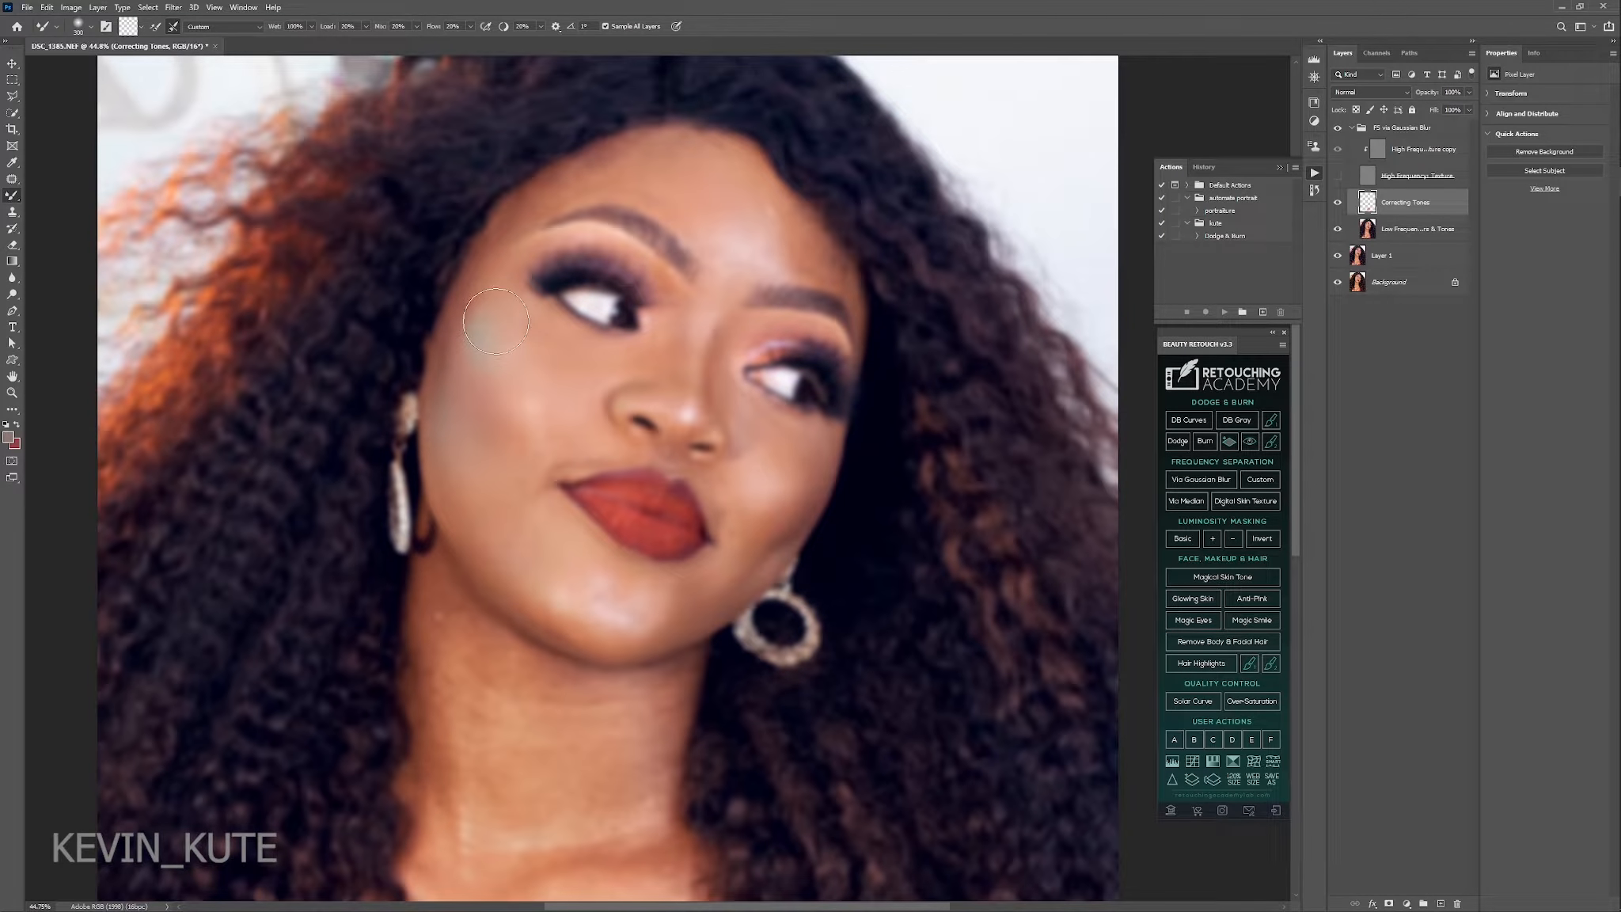
Blend away the greenish patch and uneven tones on the cheek beside the earring with the resized Mixer Brush.
{"action": "left_click_drag", "start_coordinate": [503, 340], "coordinate": [554, 417]}
{"action": "key", "text": "ctrl+plus"}
{"action": "key", "text": "ctrl+plus"}
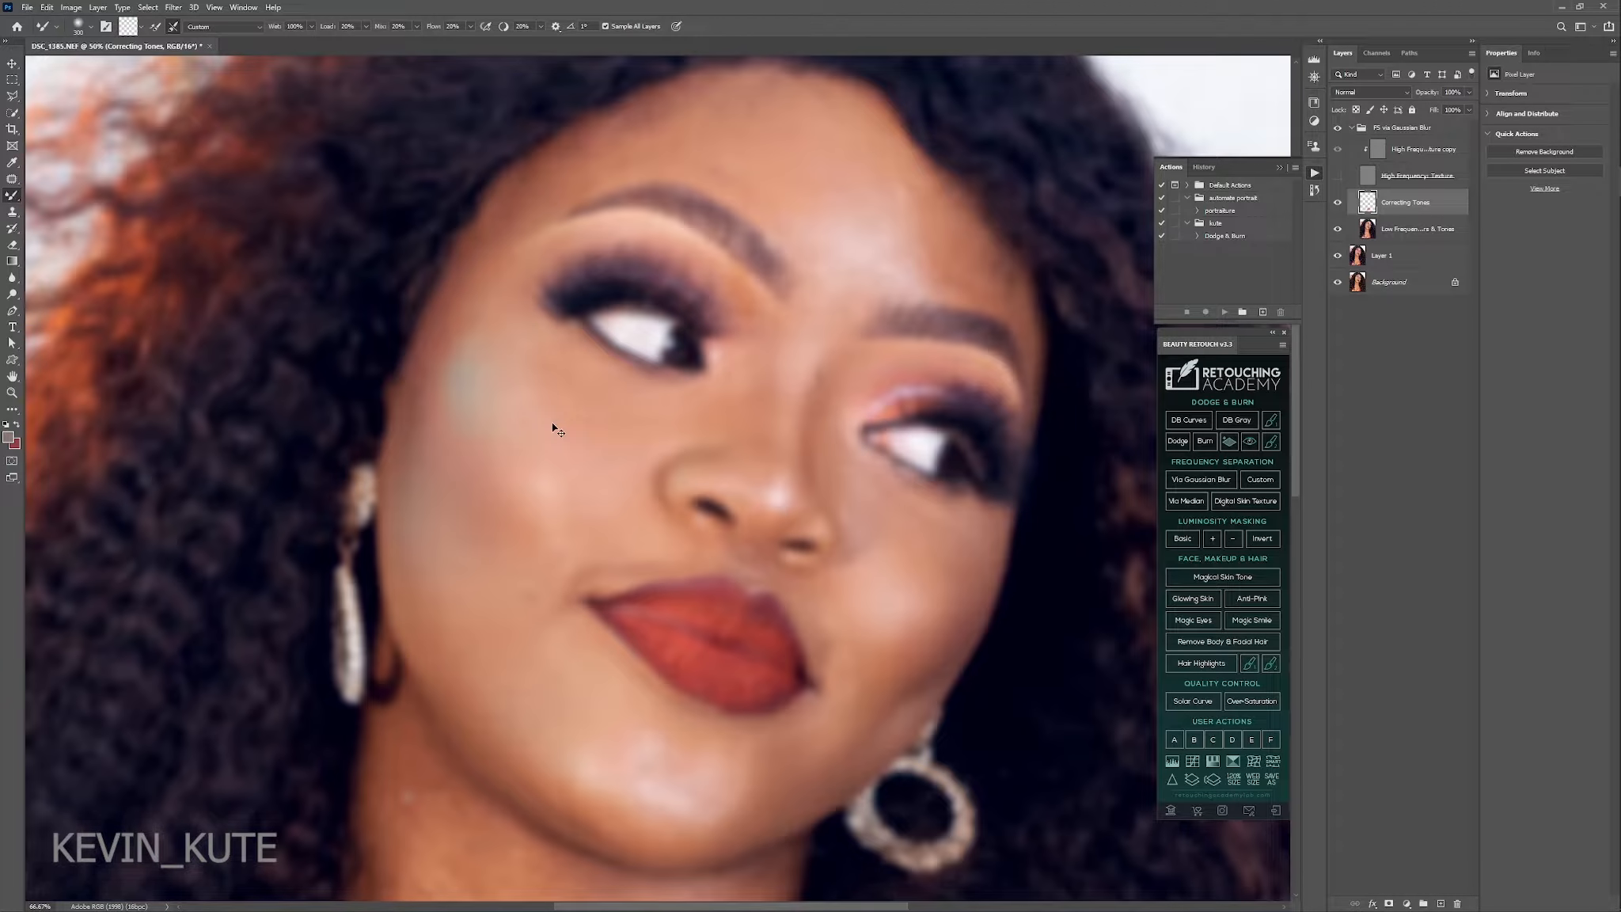
{"action": "key", "text": "bracketleft"}
{"action": "key", "text": "bracketleft"}
{"action": "key", "text": "bracketright"}
{"action": "mouse_move", "coordinate": [543, 445]}
{"action": "left_mouse_down"}
{"action": "mouse_move", "coordinate": [511, 422]}
{"action": "mouse_move", "coordinate": [488, 435]}
{"action": "mouse_move", "coordinate": [525, 439]}
{"action": "mouse_move", "coordinate": [557, 492]}
{"action": "mouse_move", "coordinate": [524, 505]}
{"action": "mouse_move", "coordinate": [503, 388]}
{"action": "left_mouse_up"}
{"action": "key", "text": "l"}
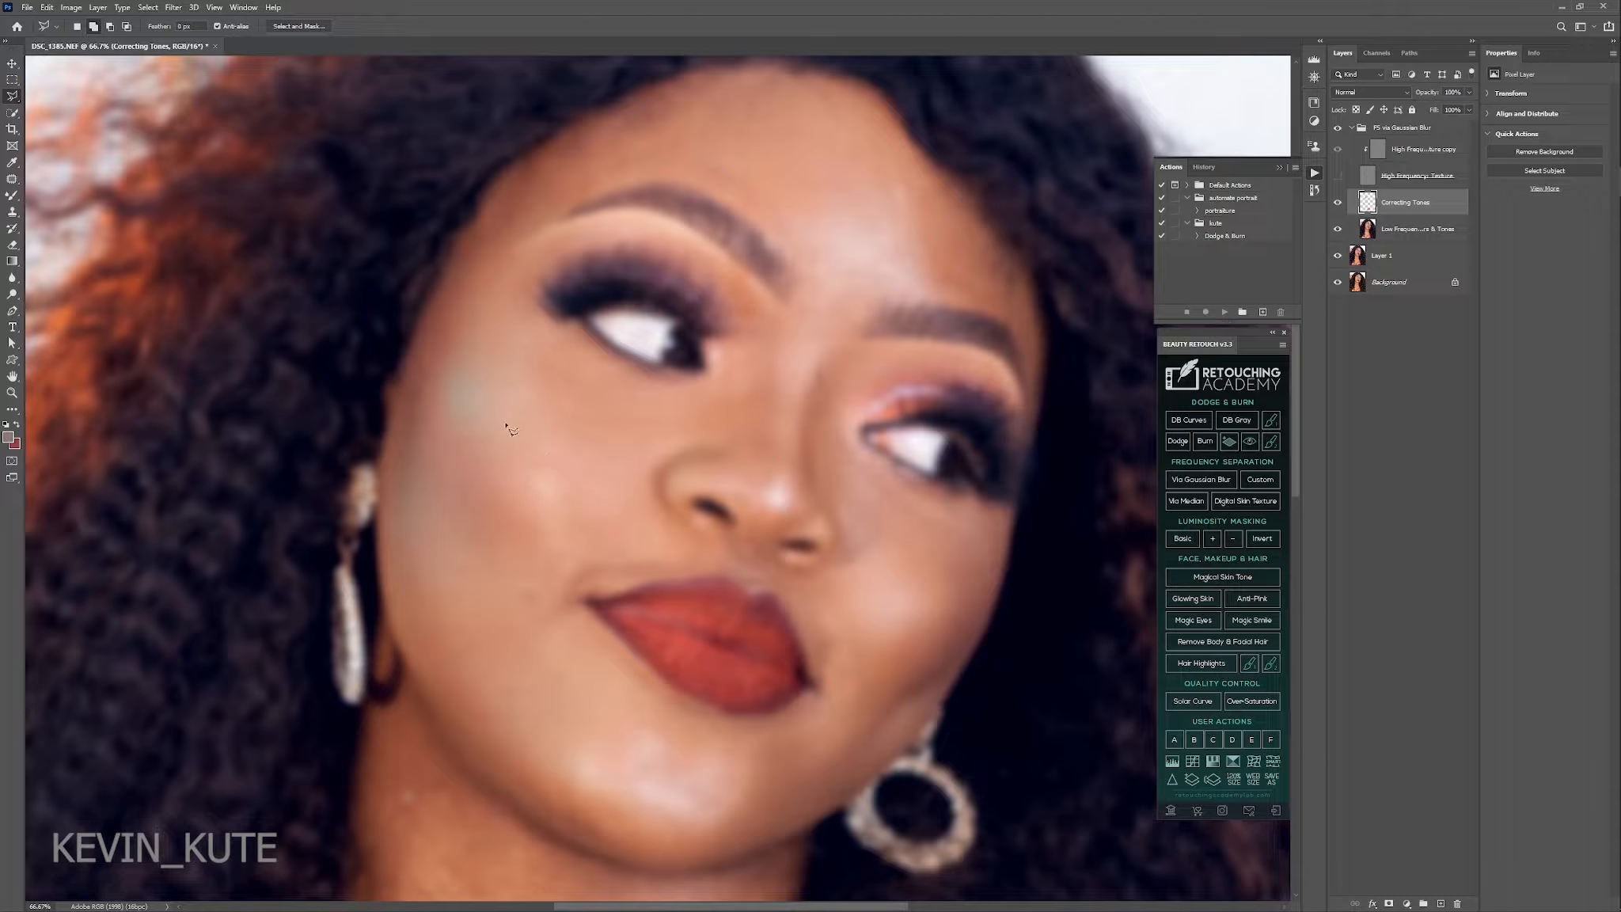
{"action": "key", "text": "b"}
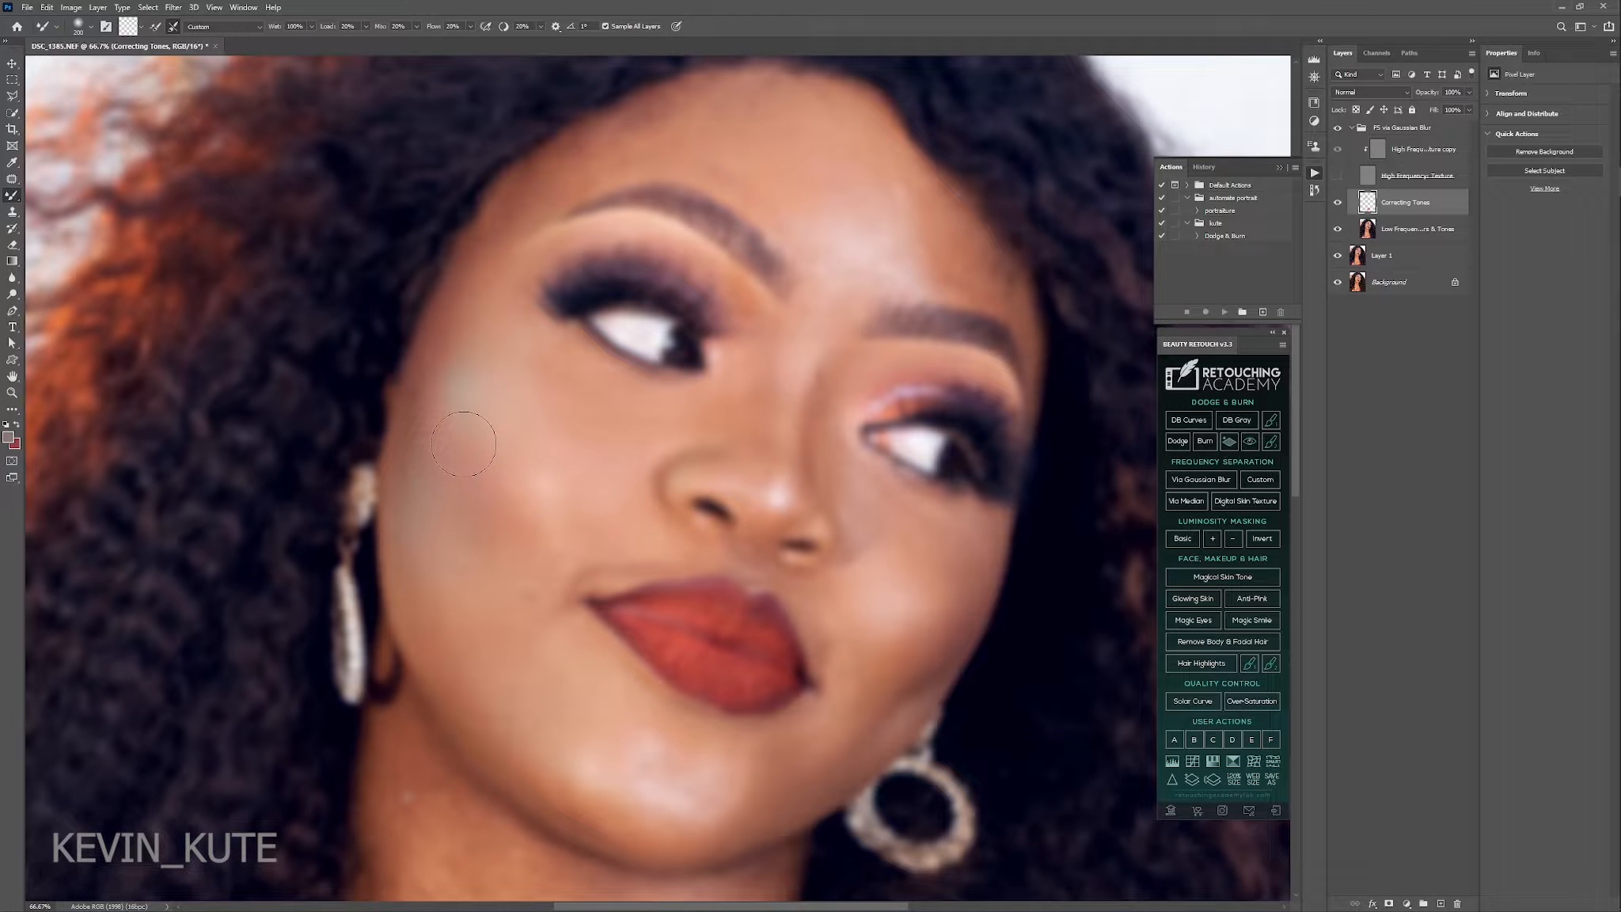
{"action": "key", "text": "bracketright"}
{"action": "left_click_drag", "start_coordinate": [470, 381], "coordinate": [465, 476]}
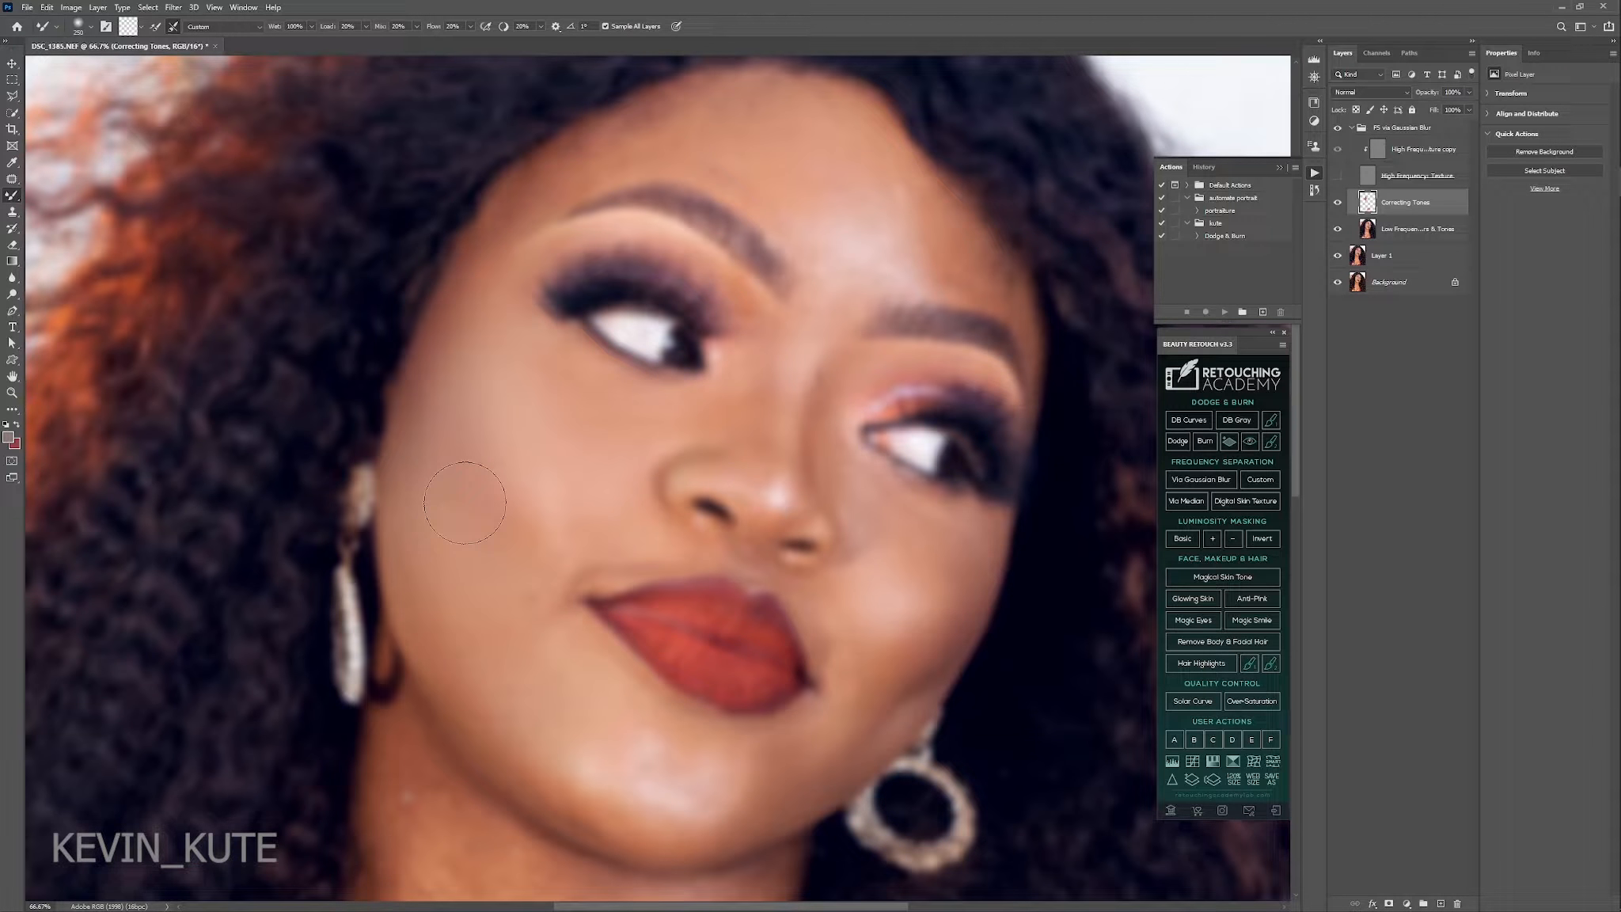
Restore the high-frequency texture, compare the skin with and without the Correcting Tones layer, and hide the texture again.
{"action": "key", "text": "l"}
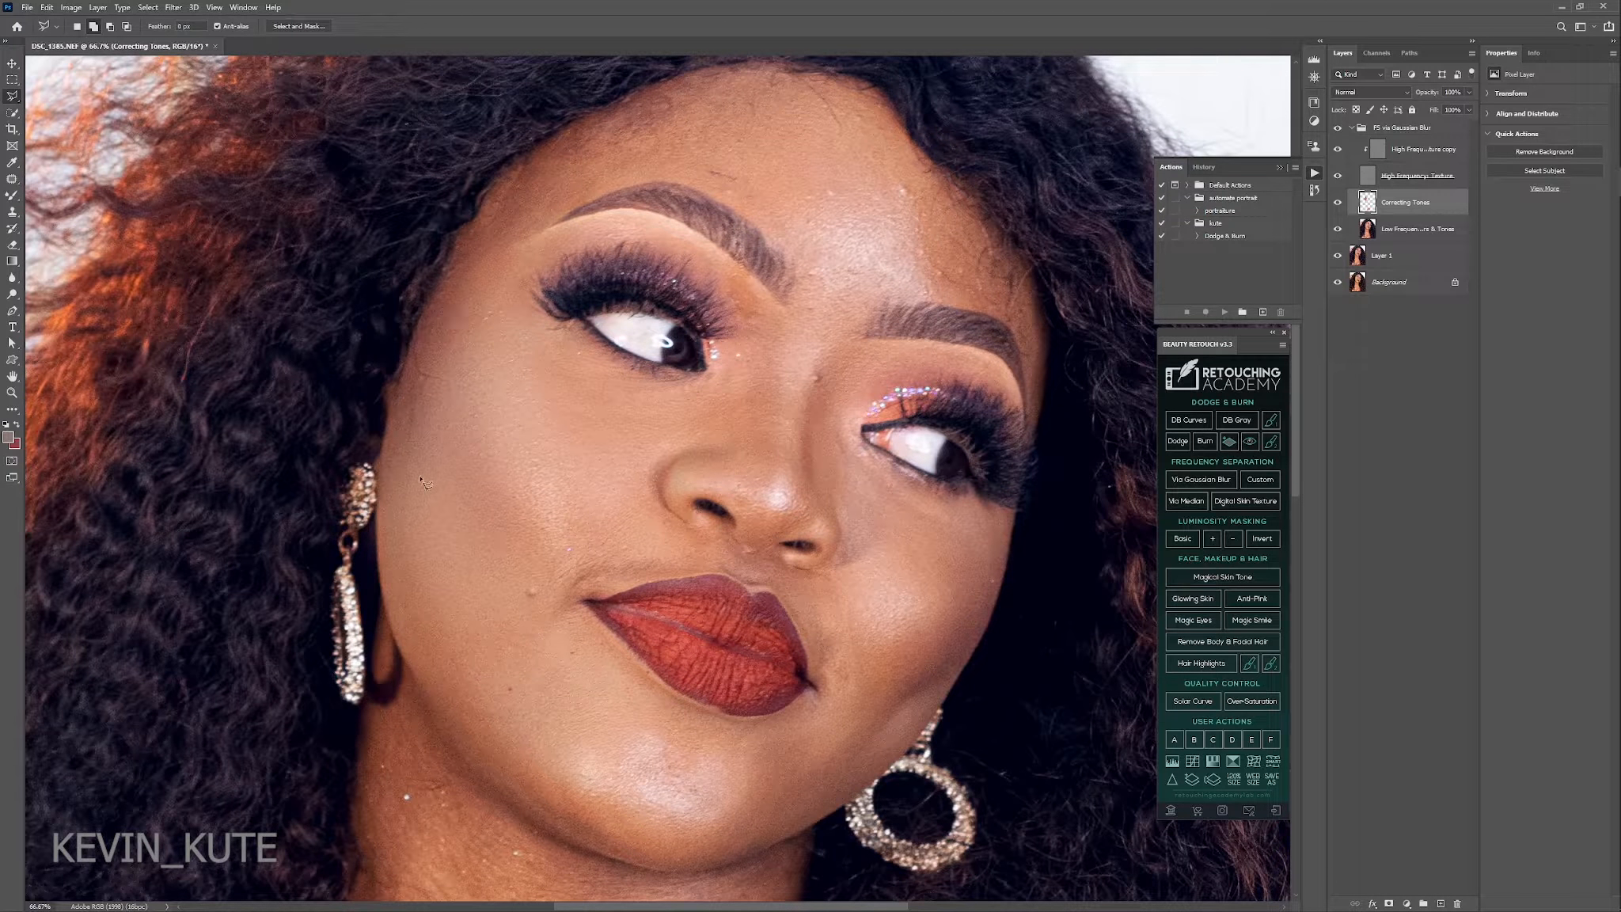
{"action": "left_click", "coordinate": [1339, 204]}
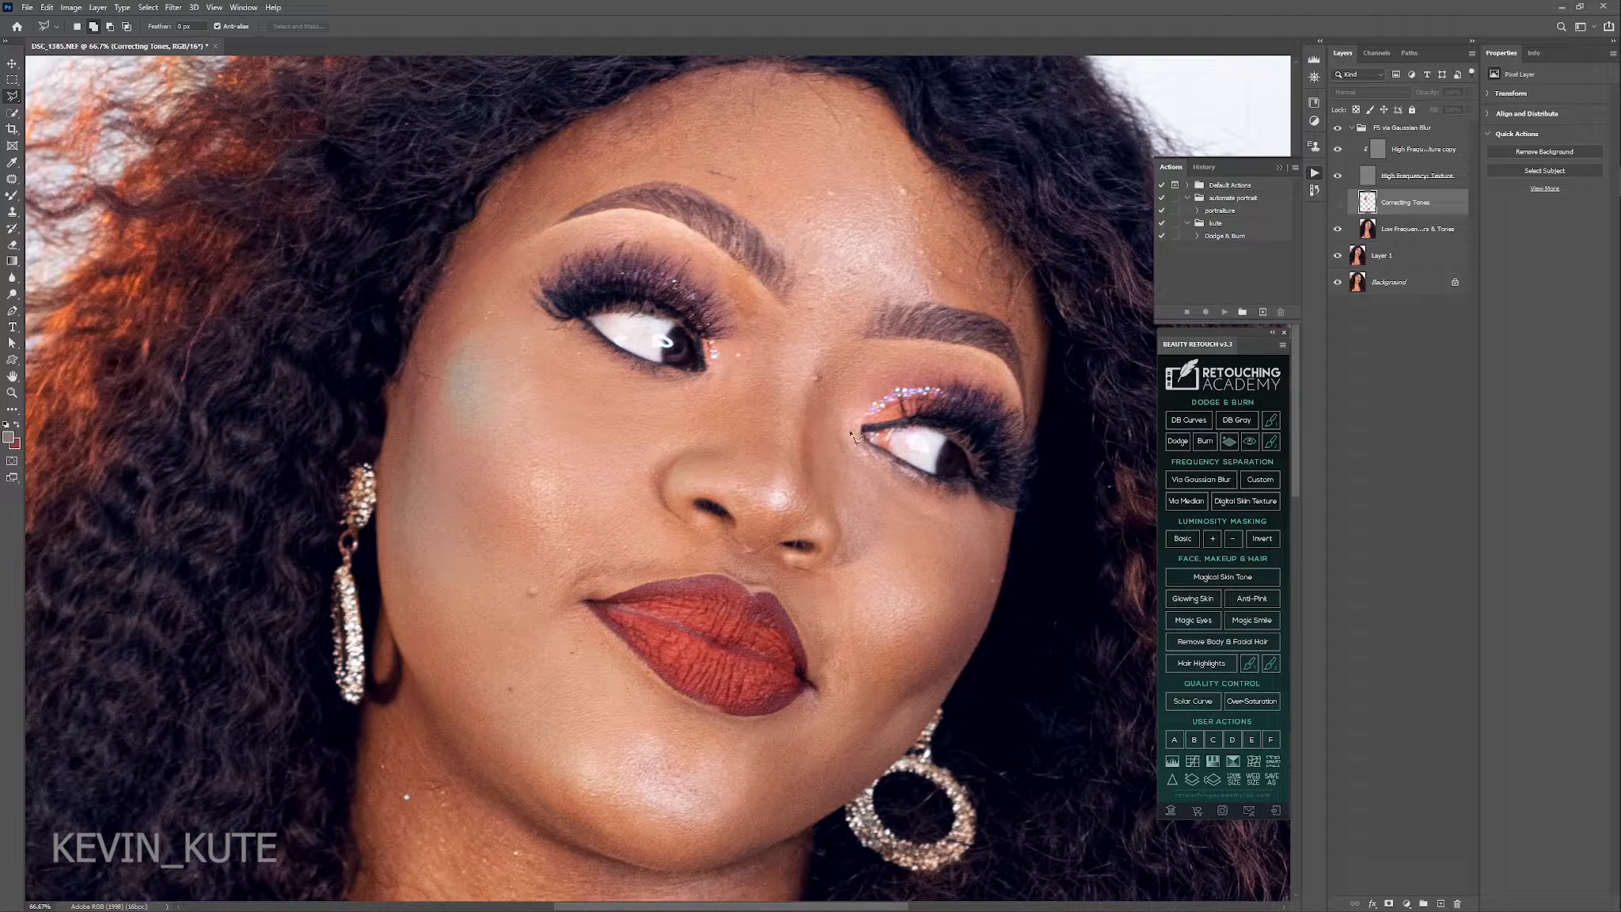
{"action": "left_click", "coordinate": [1336, 204]}
{"action": "left_click", "coordinate": [1337, 204]}
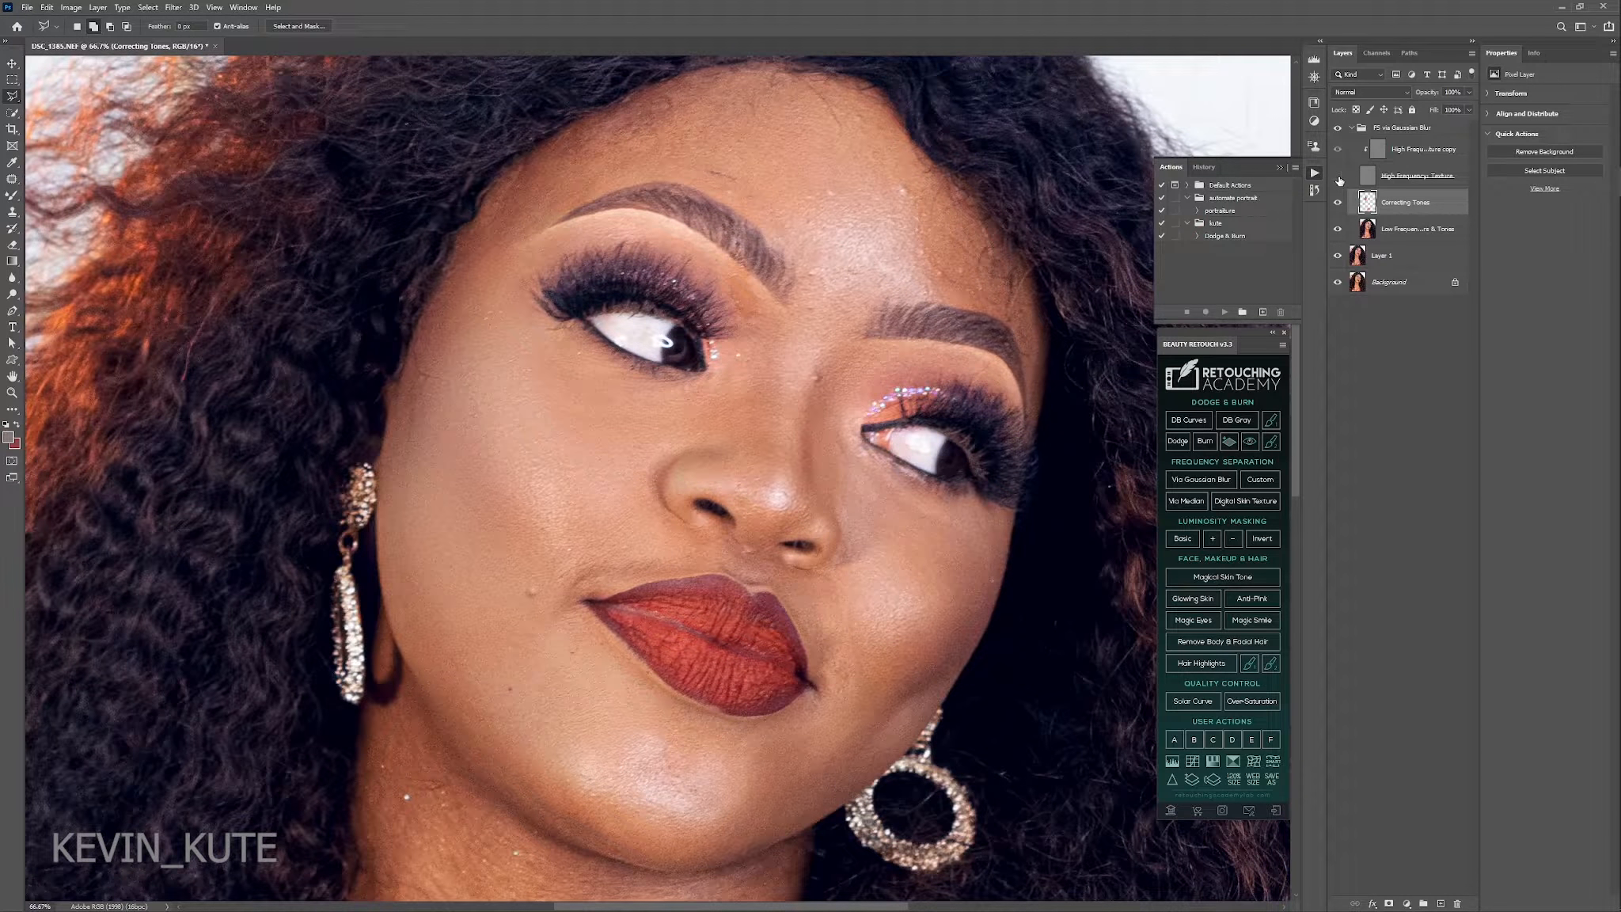
{"action": "left_click", "coordinate": [1338, 176]}
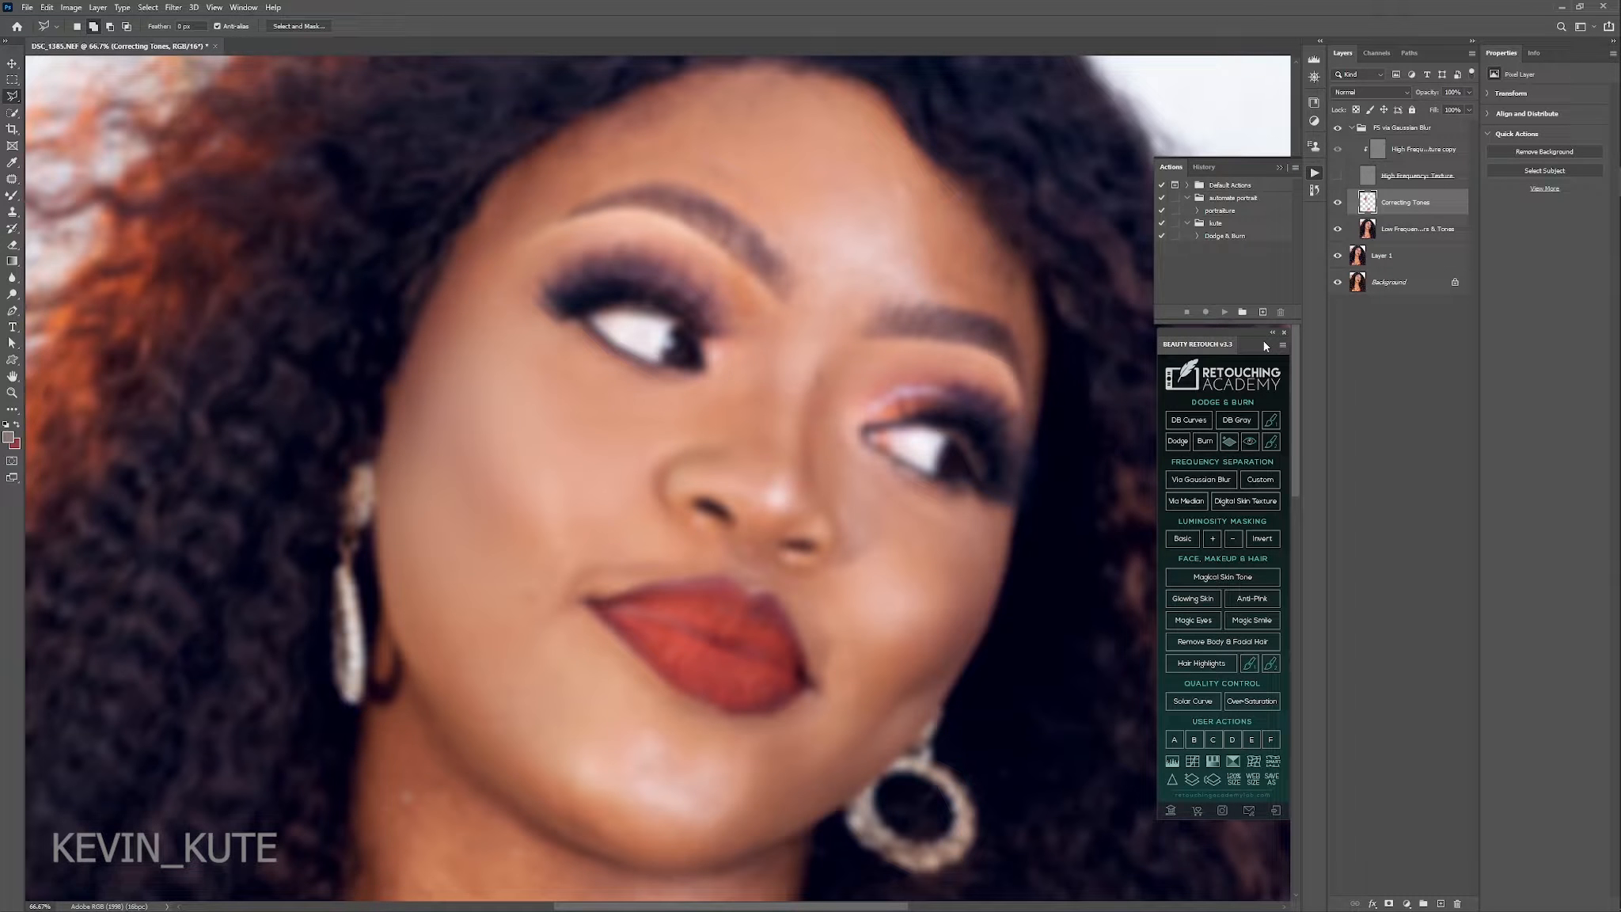
Finish blending the skin tones with the Mixer Brush and compare the whole portrait with and without the Correcting Tones layer.
{"action": "key", "text": "b"}
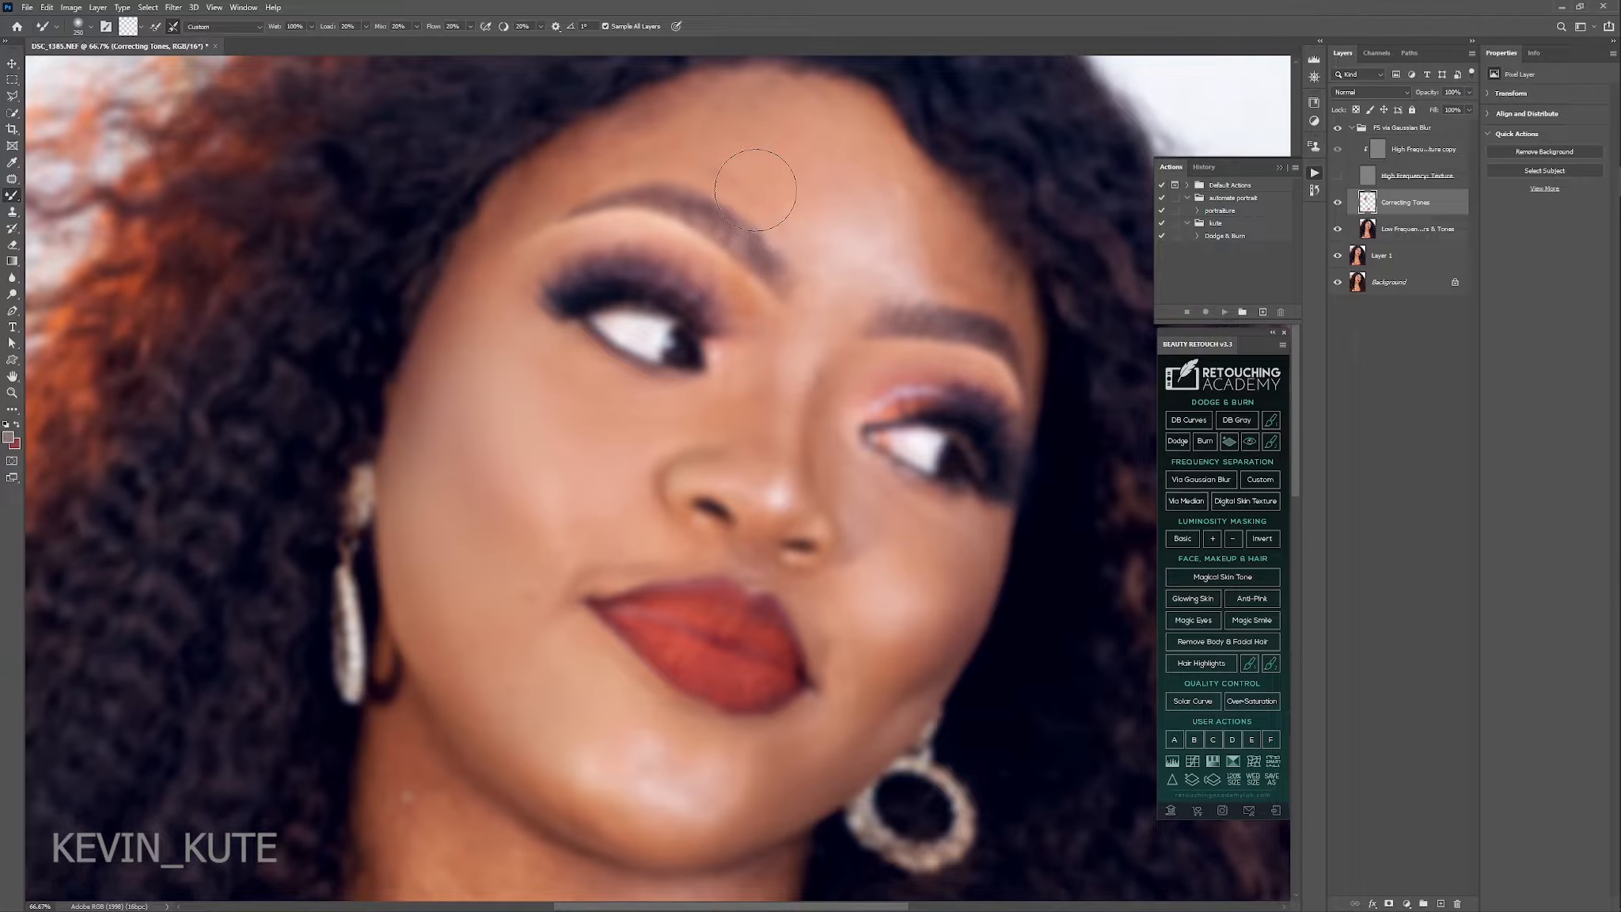
{"action": "key", "text": "ctrl+0"}
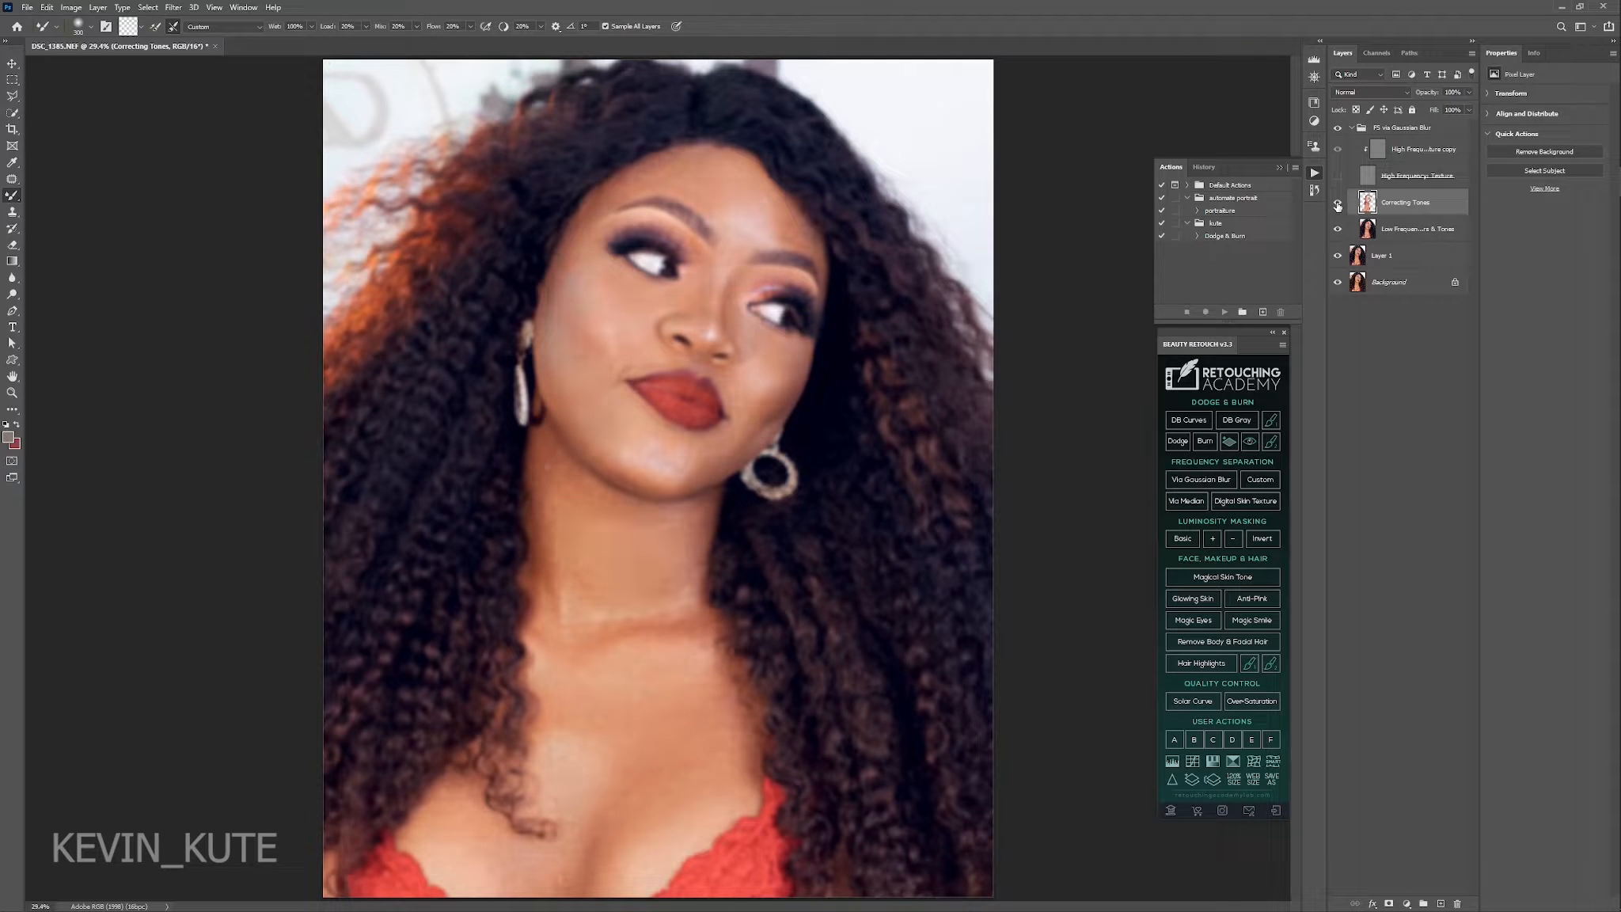
{"action": "left_click", "coordinate": [1337, 206]}
{"action": "left_click", "coordinate": [1337, 206]}
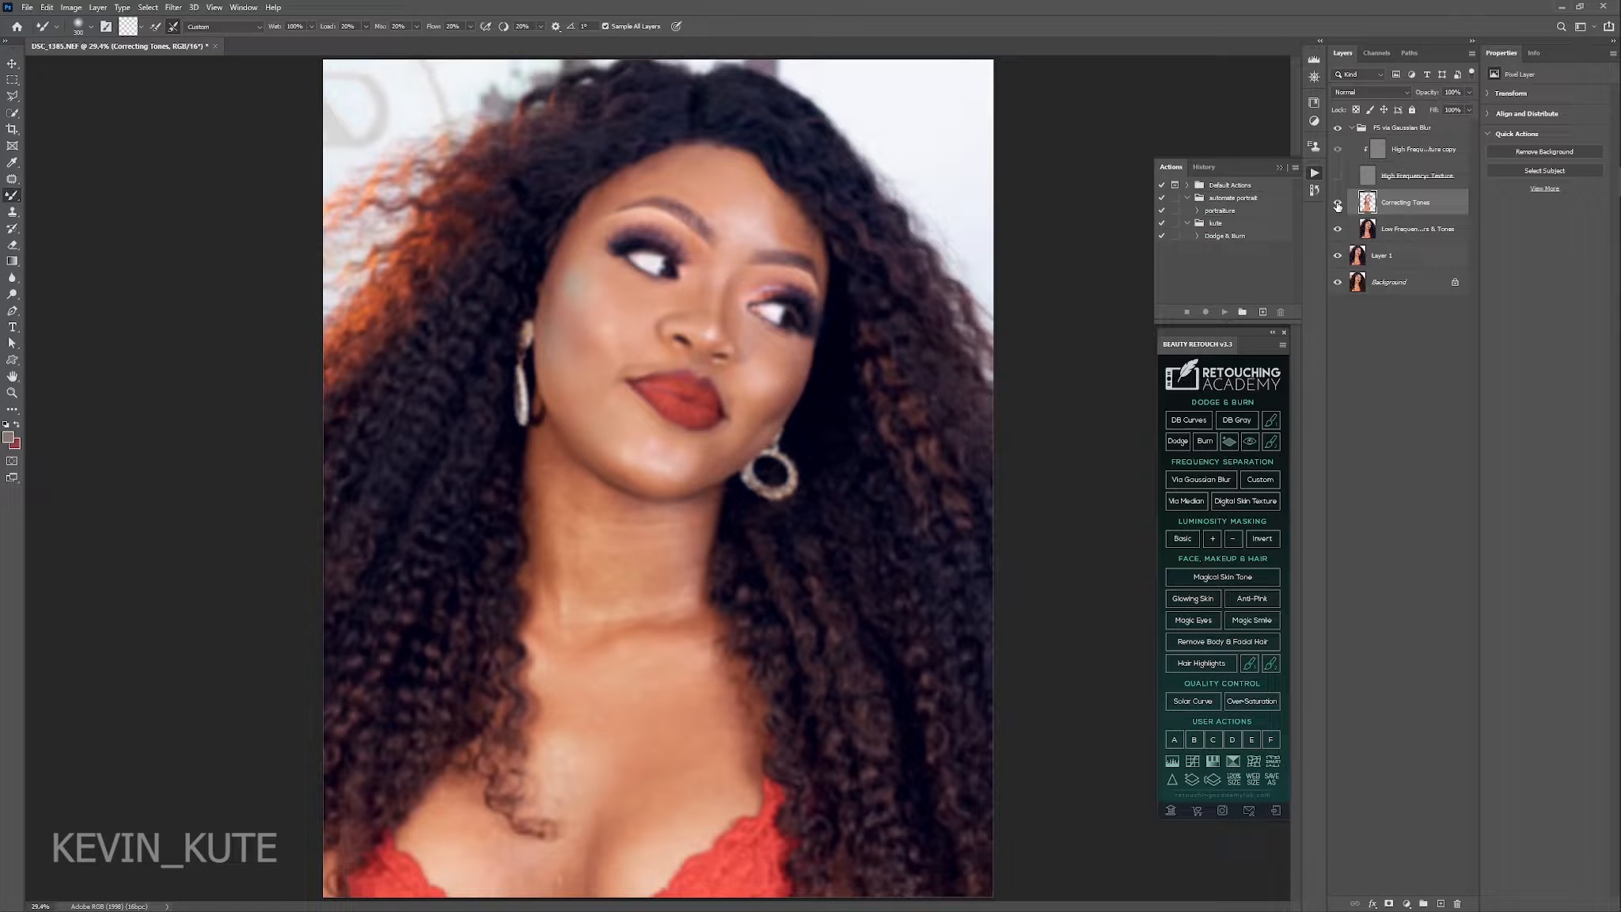
{"action": "left_click", "coordinate": [1337, 206]}
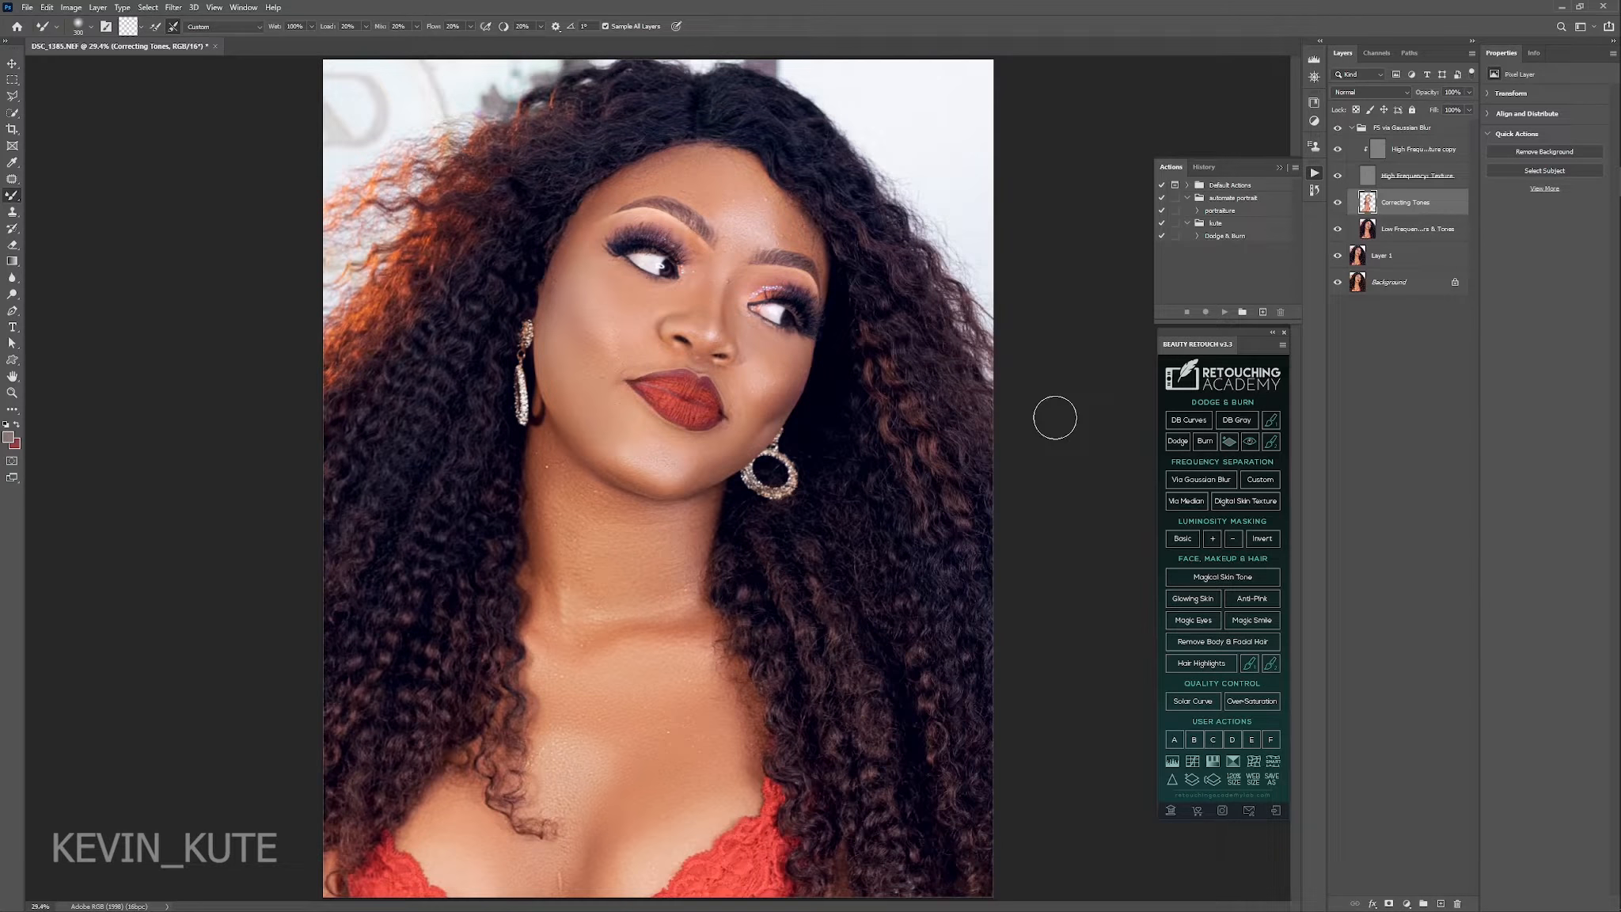
{"action": "left_click", "coordinate": [1337, 202]}
{"action": "left_click", "coordinate": [1337, 203]}
Remove the stray hairs and blemishes on the forehead on the High Frequency Texture copy layer with the Clone Stamp and Patch tools.
{"action": "left_click", "coordinate": [1409, 159]}
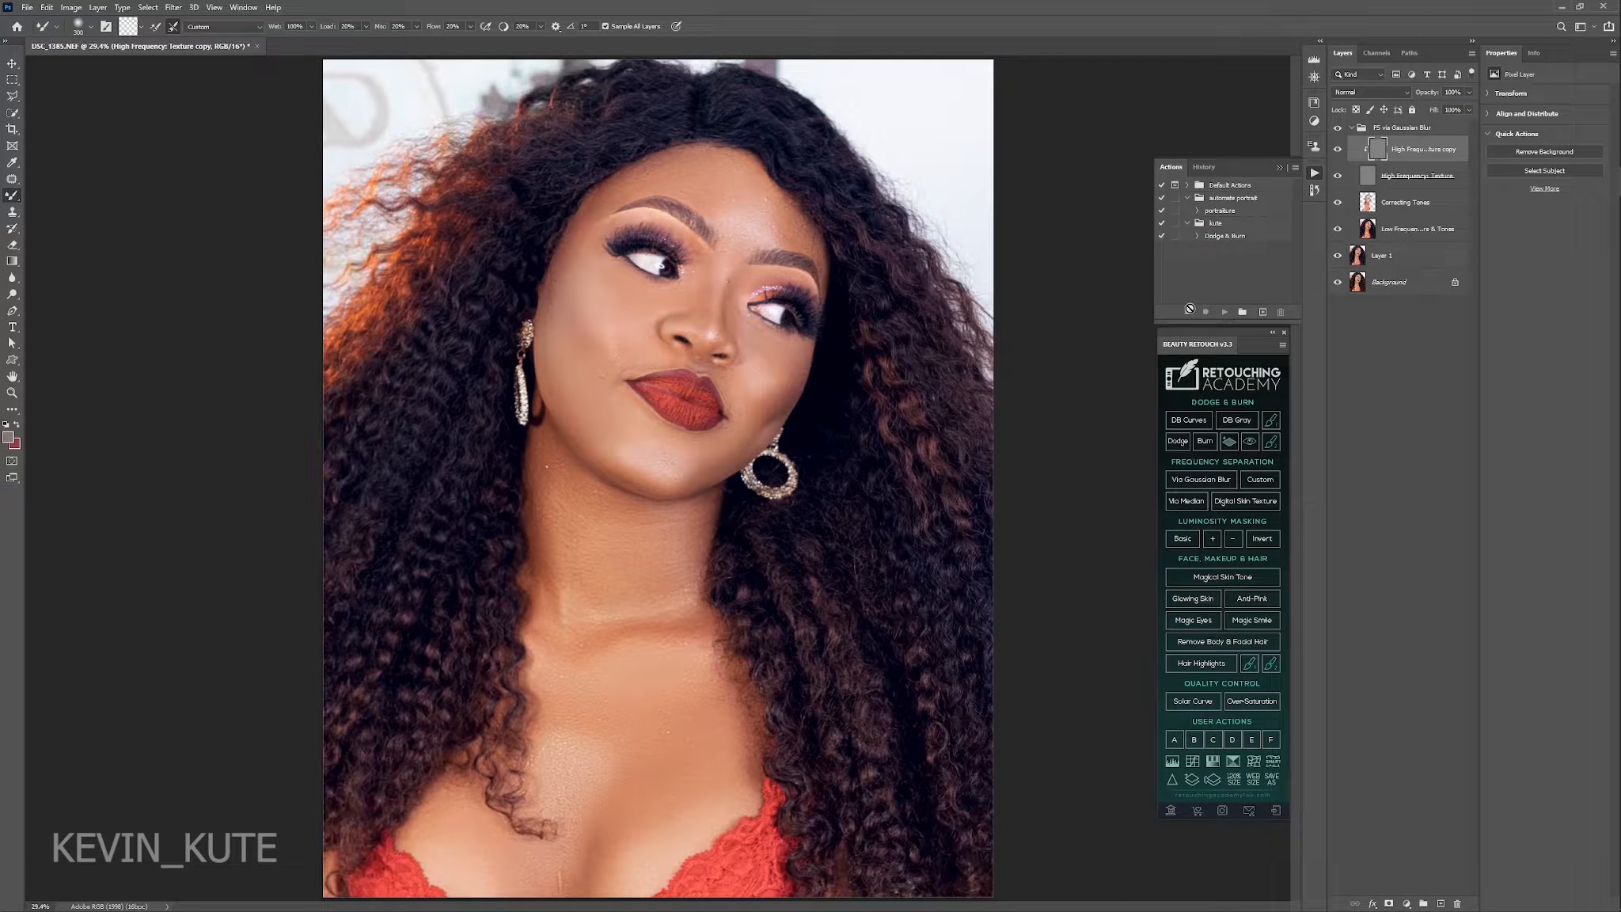
{"action": "key", "text": "z"}
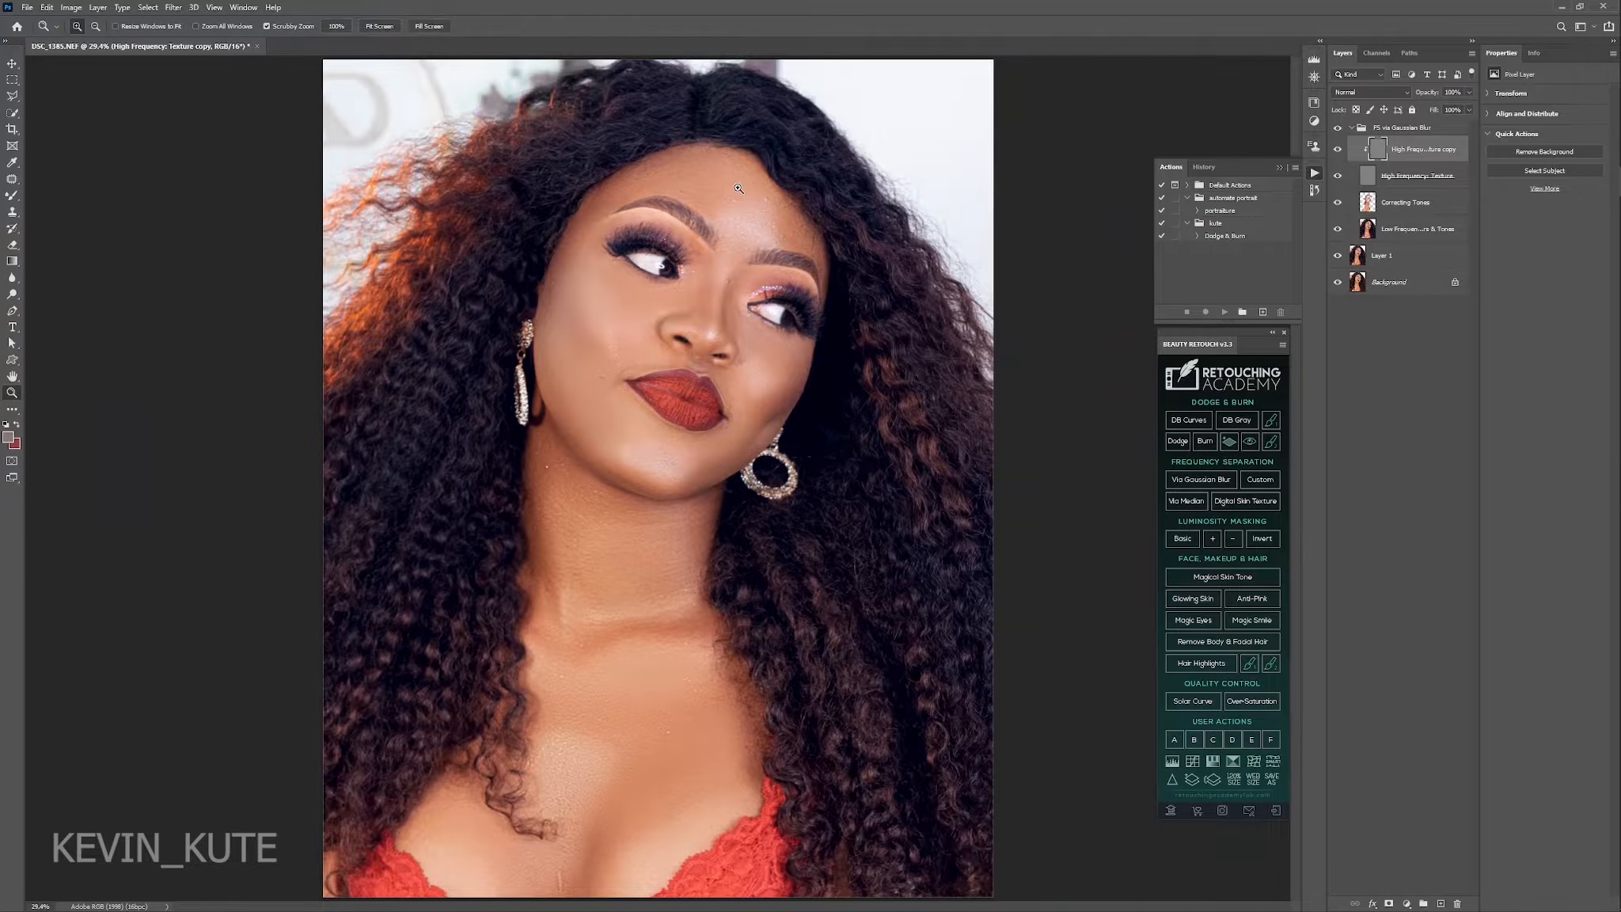
{"action": "left_click_drag", "start_coordinate": [738, 189], "coordinate": [775, 219]}
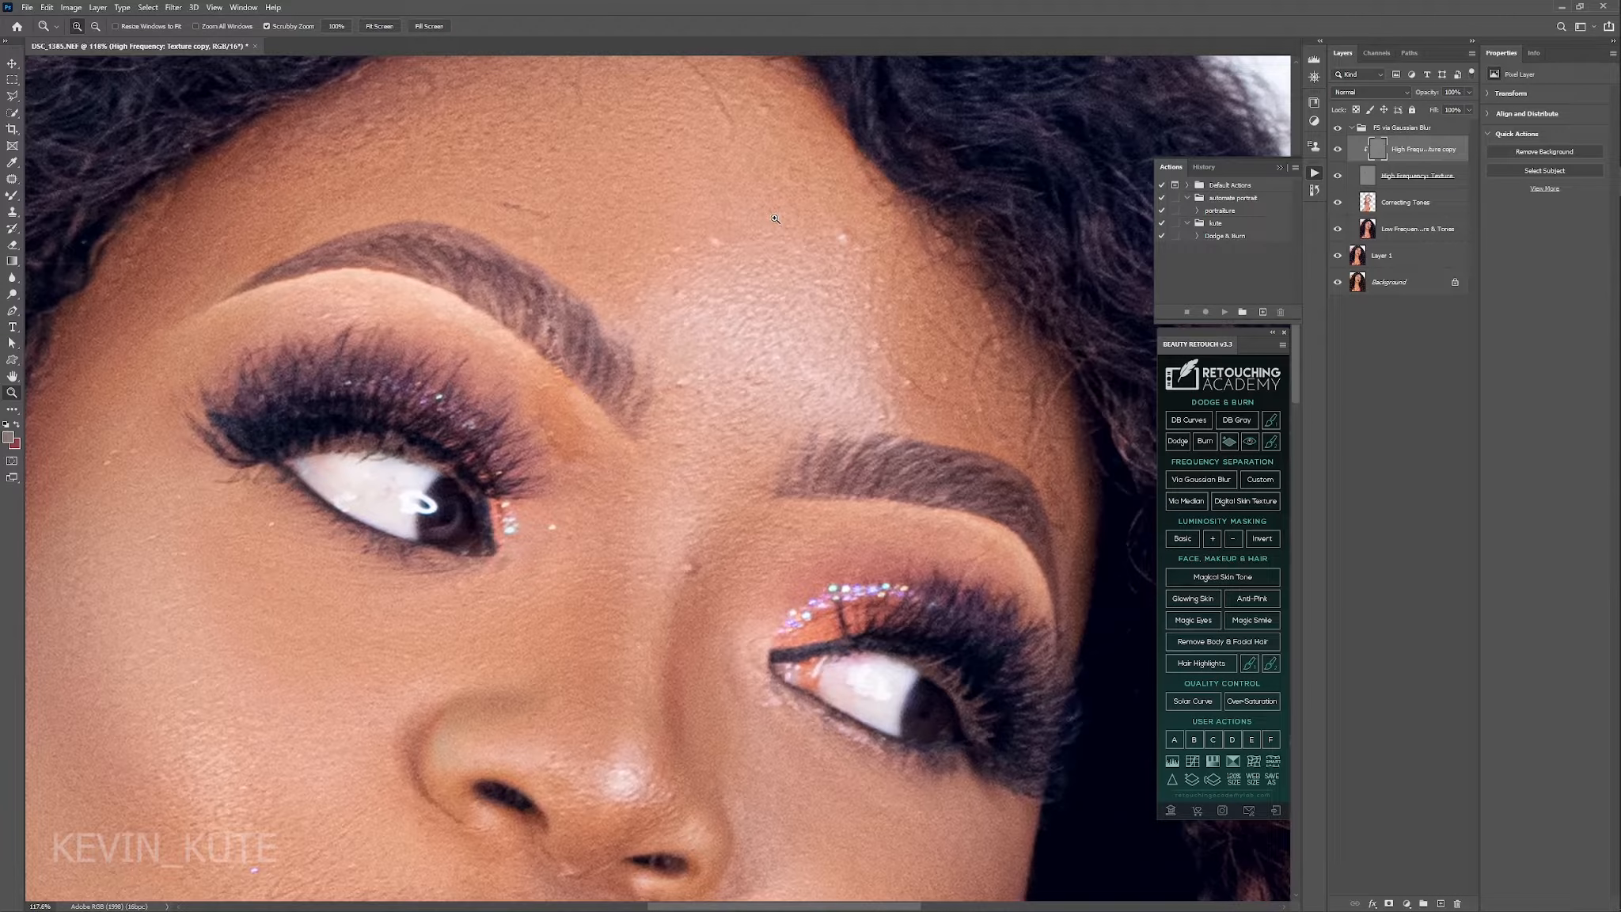
{"action": "scroll", "coordinate": [775, 218], "scroll_direction": "up", "scroll_amount": 2}
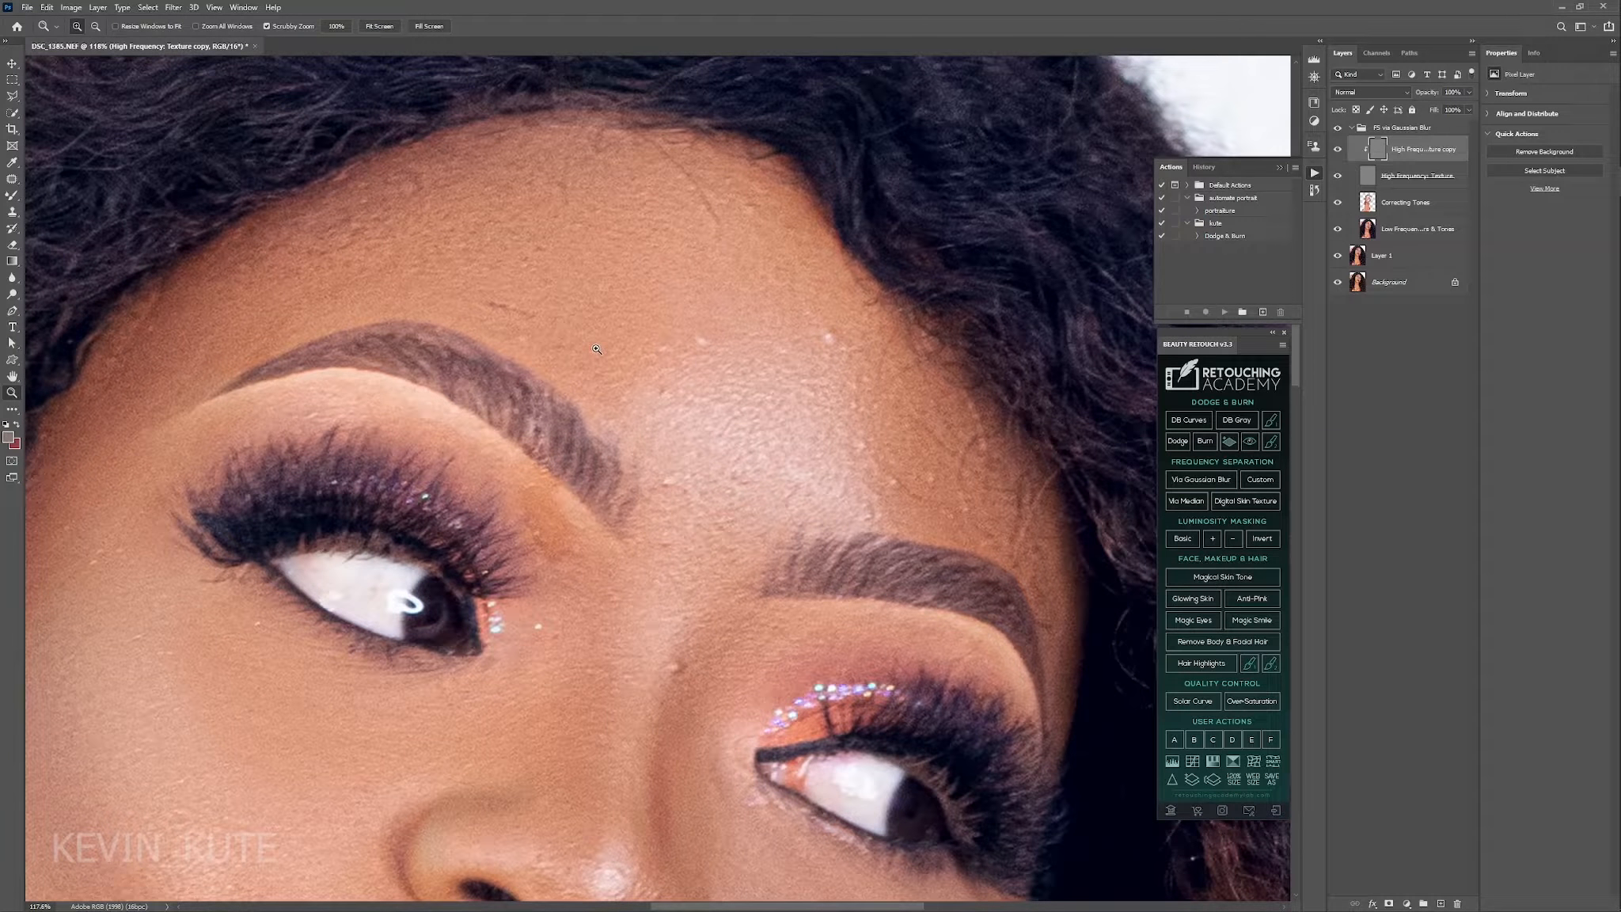
{"action": "key", "text": "j"}
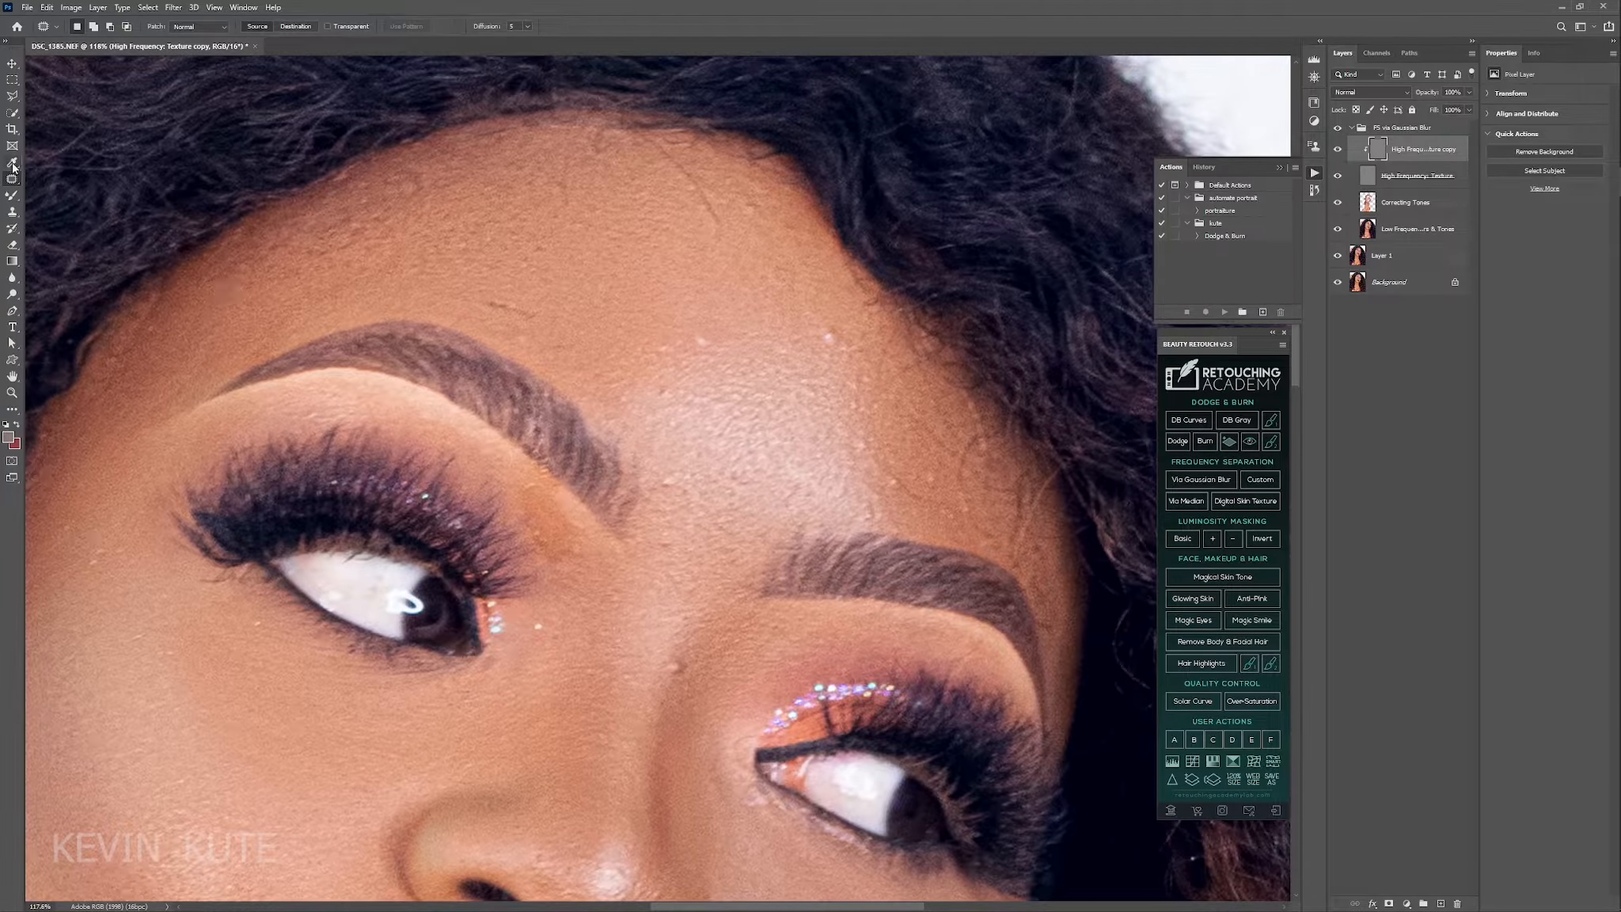
{"action": "right_click", "coordinate": [11, 179]}
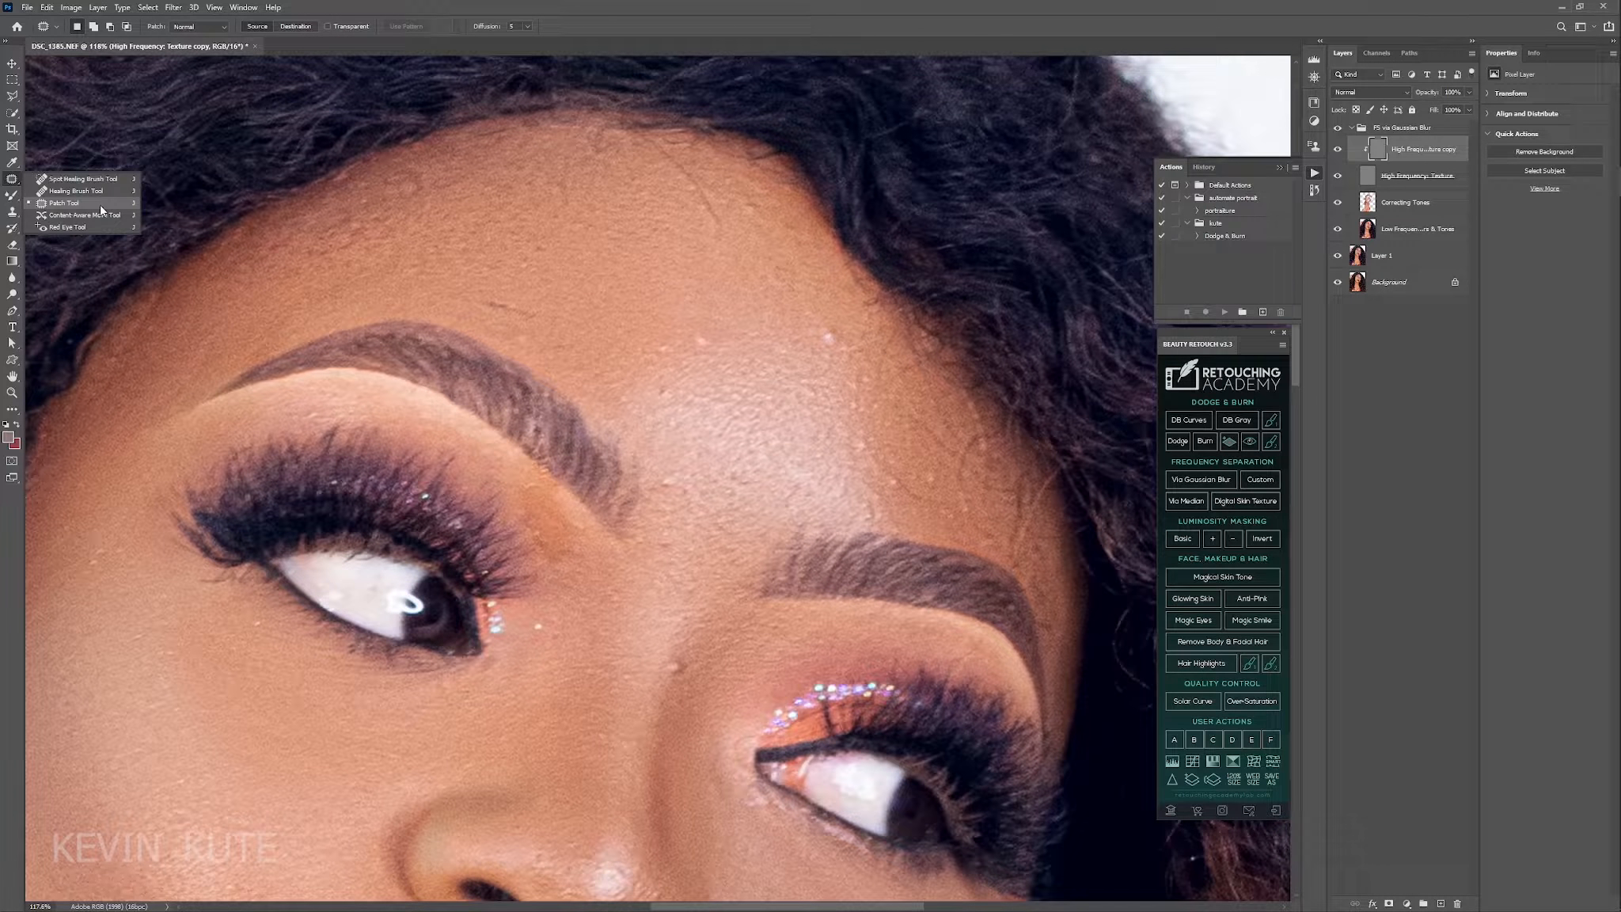
{"action": "right_click", "coordinate": [14, 213]}
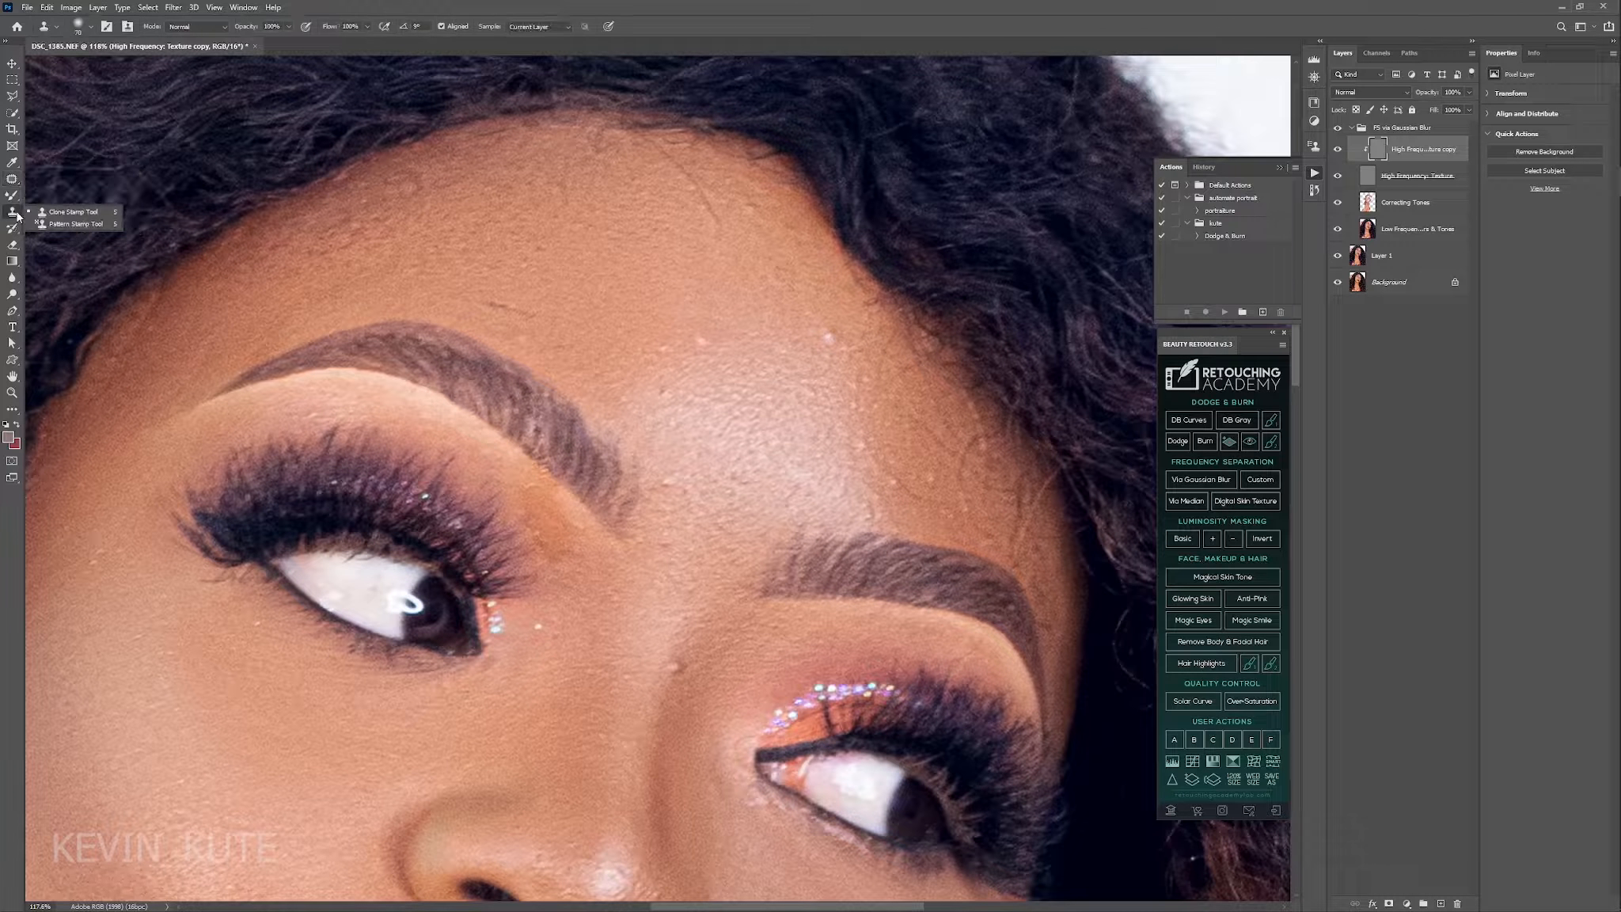
{"action": "left_click", "coordinate": [82, 214]}
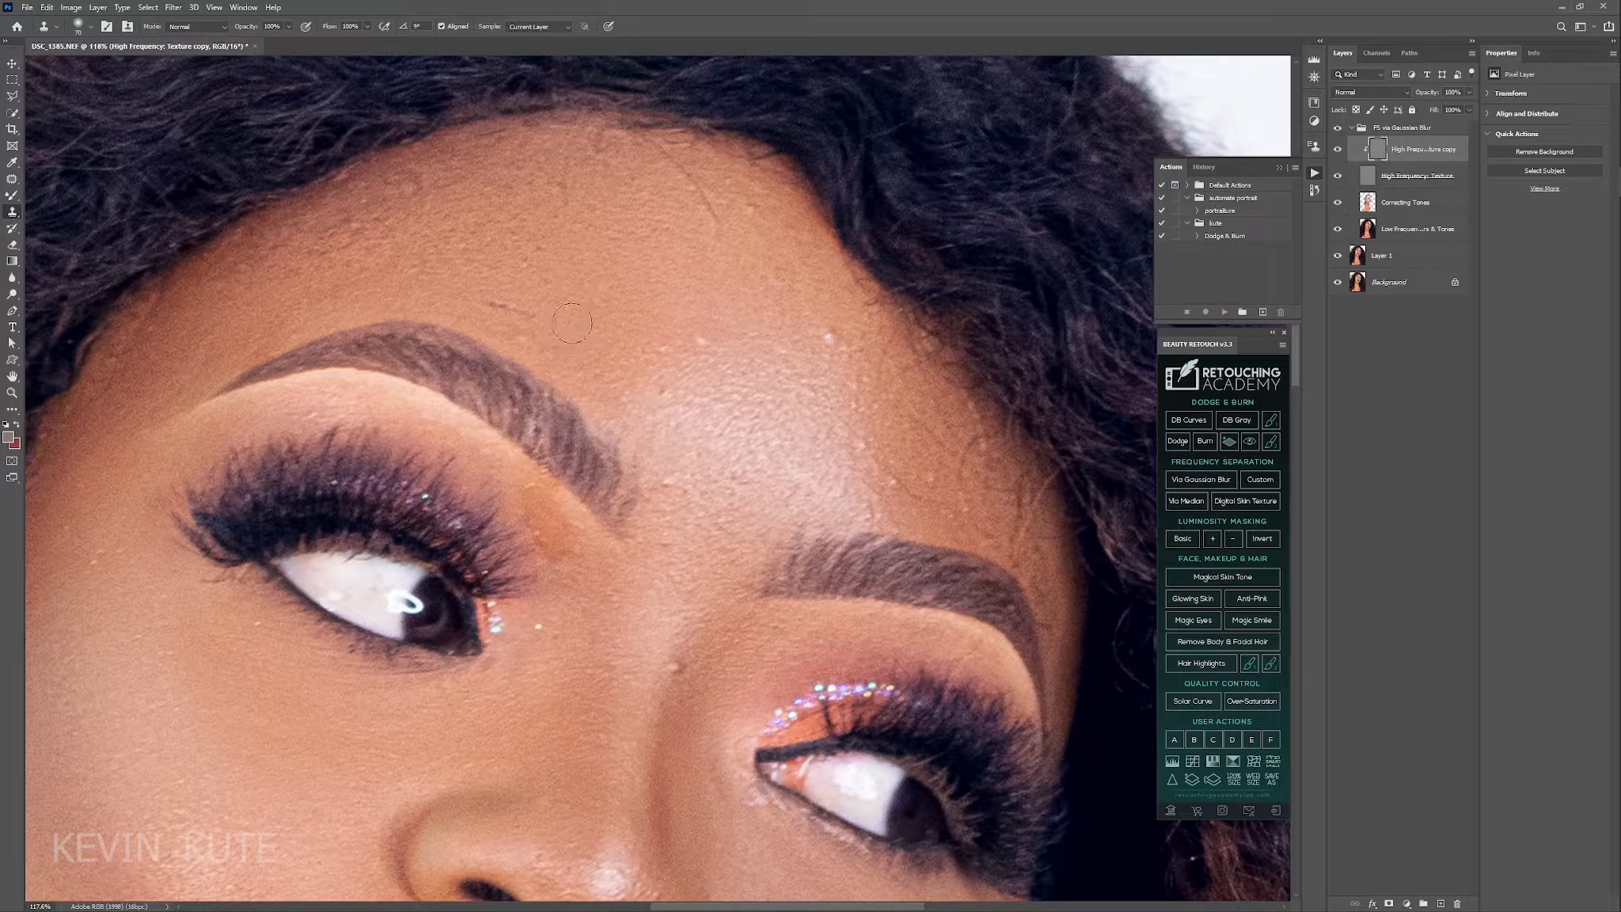
{"action": "left_click_drag", "start_coordinate": [502, 309], "coordinate": [627, 323]}
{"action": "left_click", "coordinate": [628, 323]}
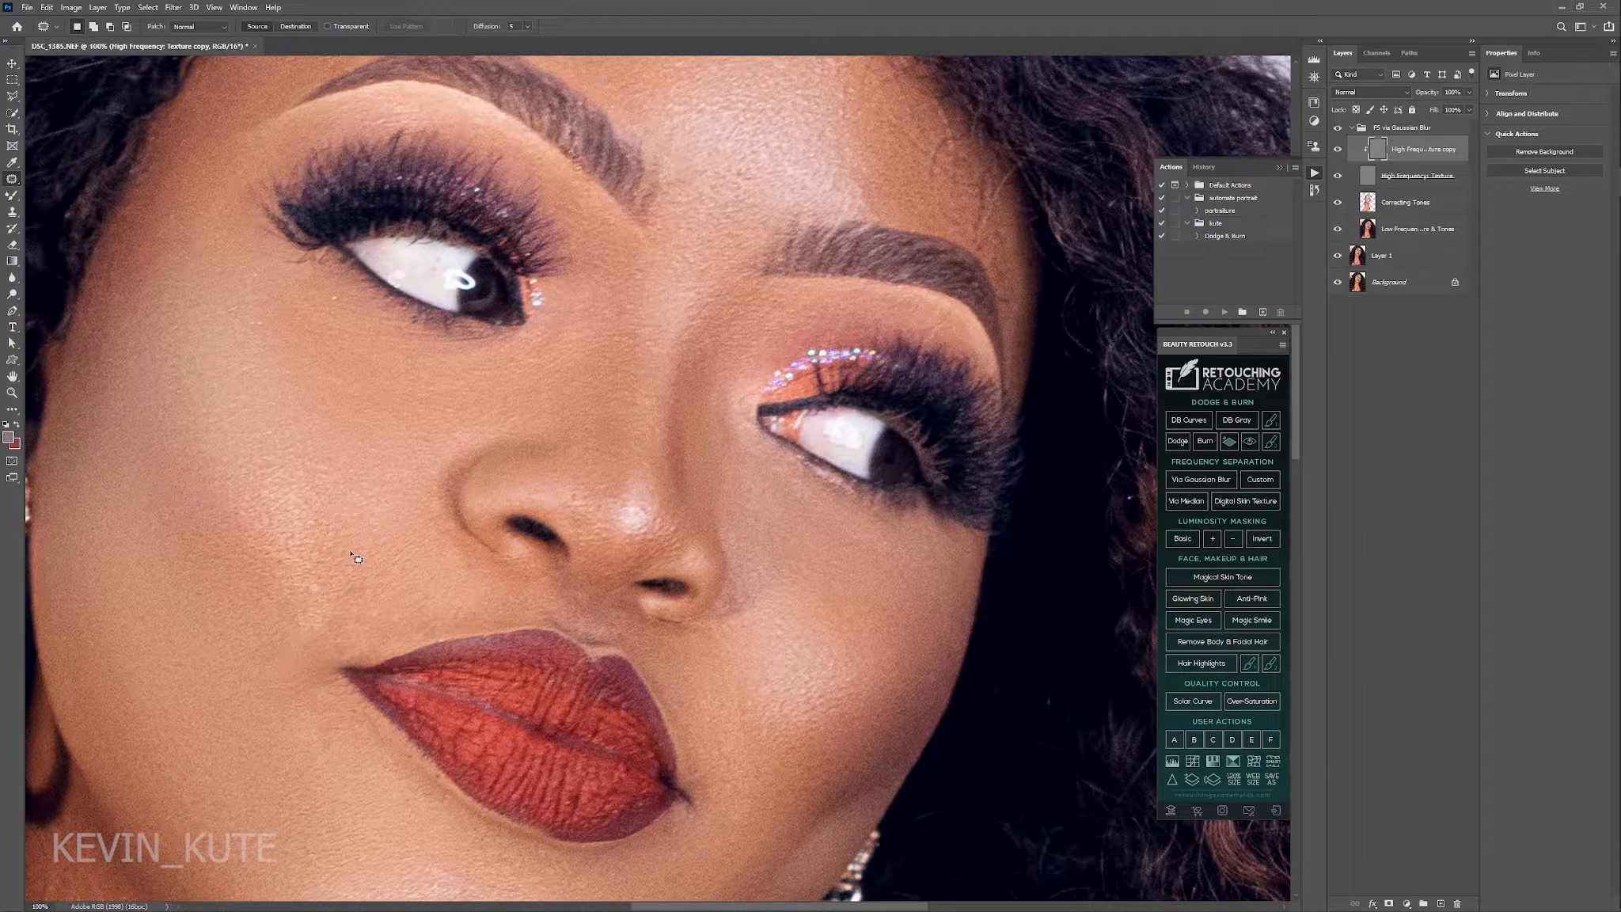
Compare the forehead, cheeks and lip area with and without the FS via Gaussian Blur group.
{"action": "scroll", "coordinate": [357, 559], "scroll_direction": "up", "scroll_amount": 4}
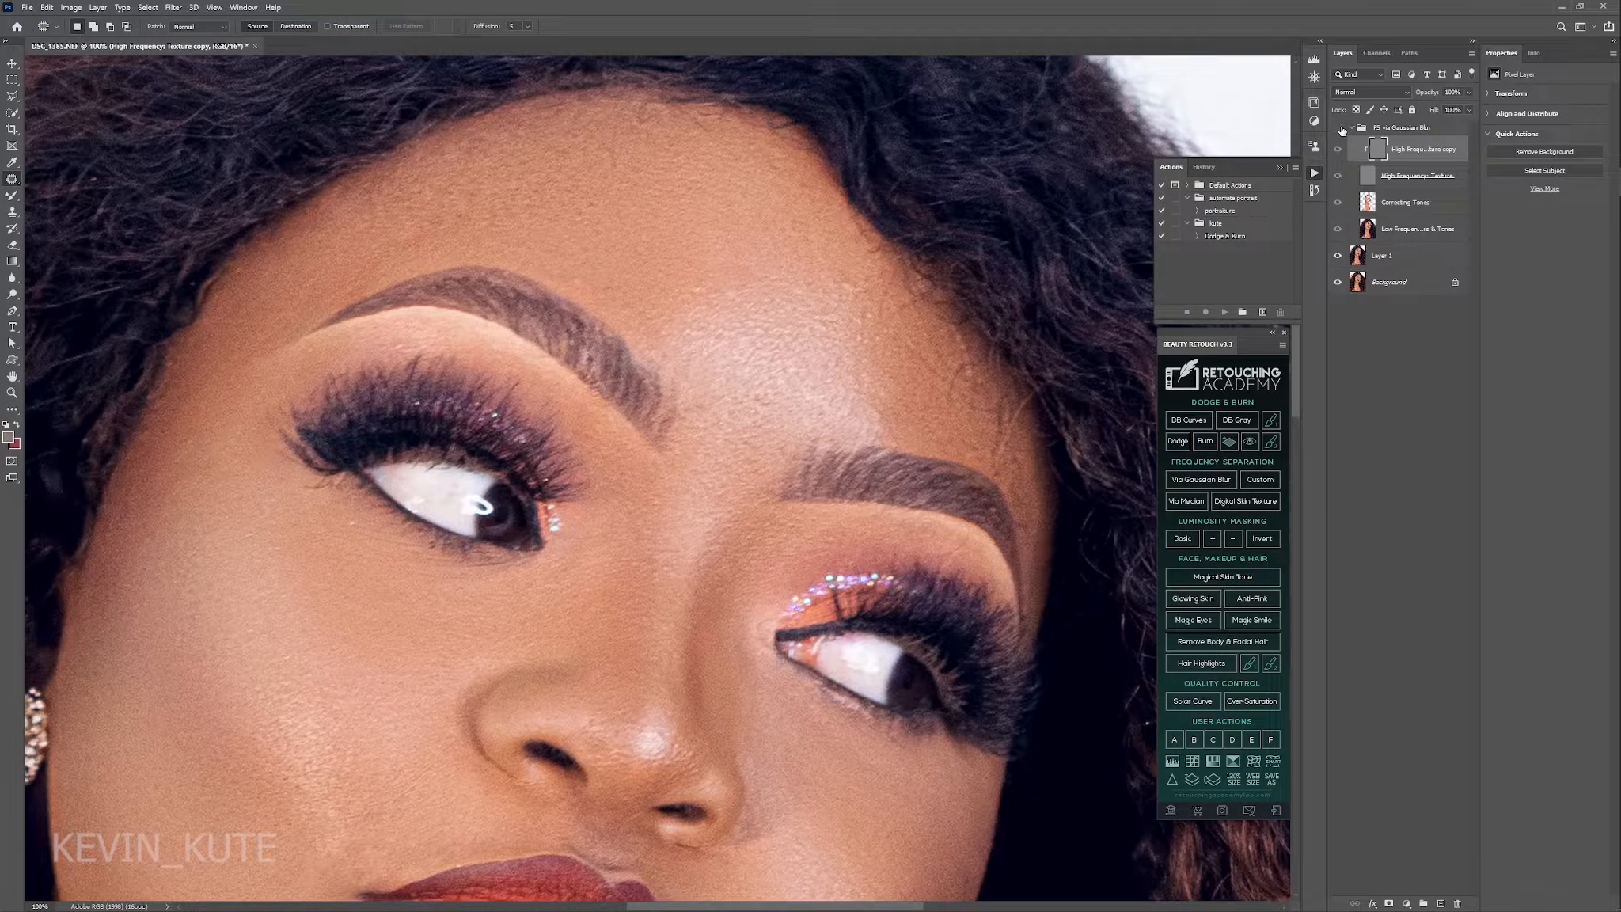
{"action": "left_click", "coordinate": [1341, 129]}
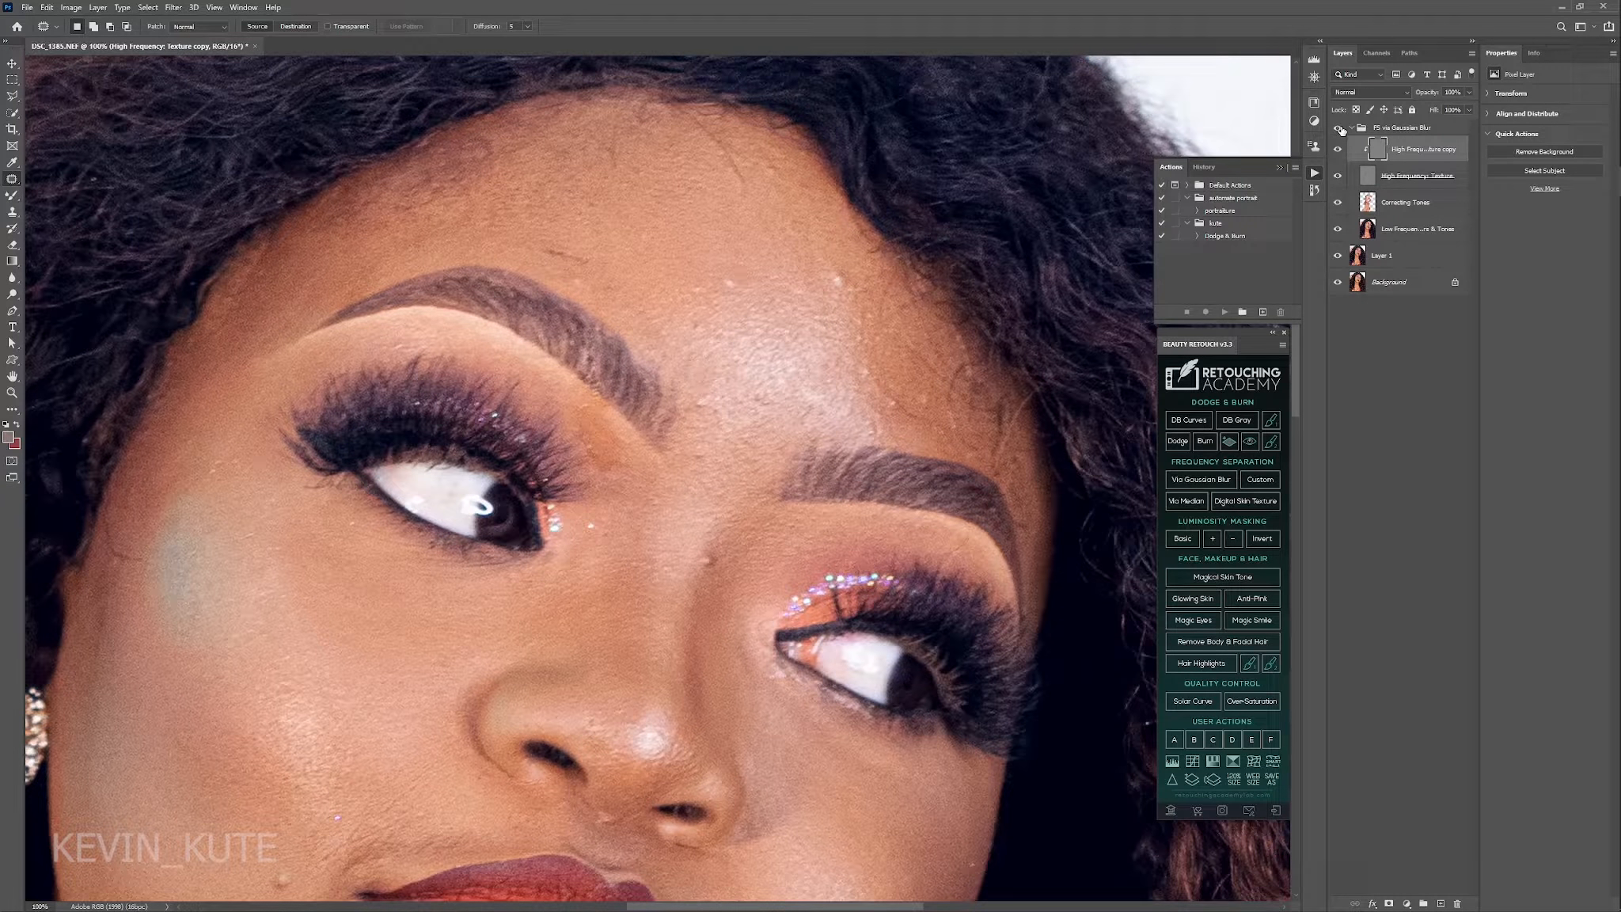
{"action": "left_click", "coordinate": [1341, 129]}
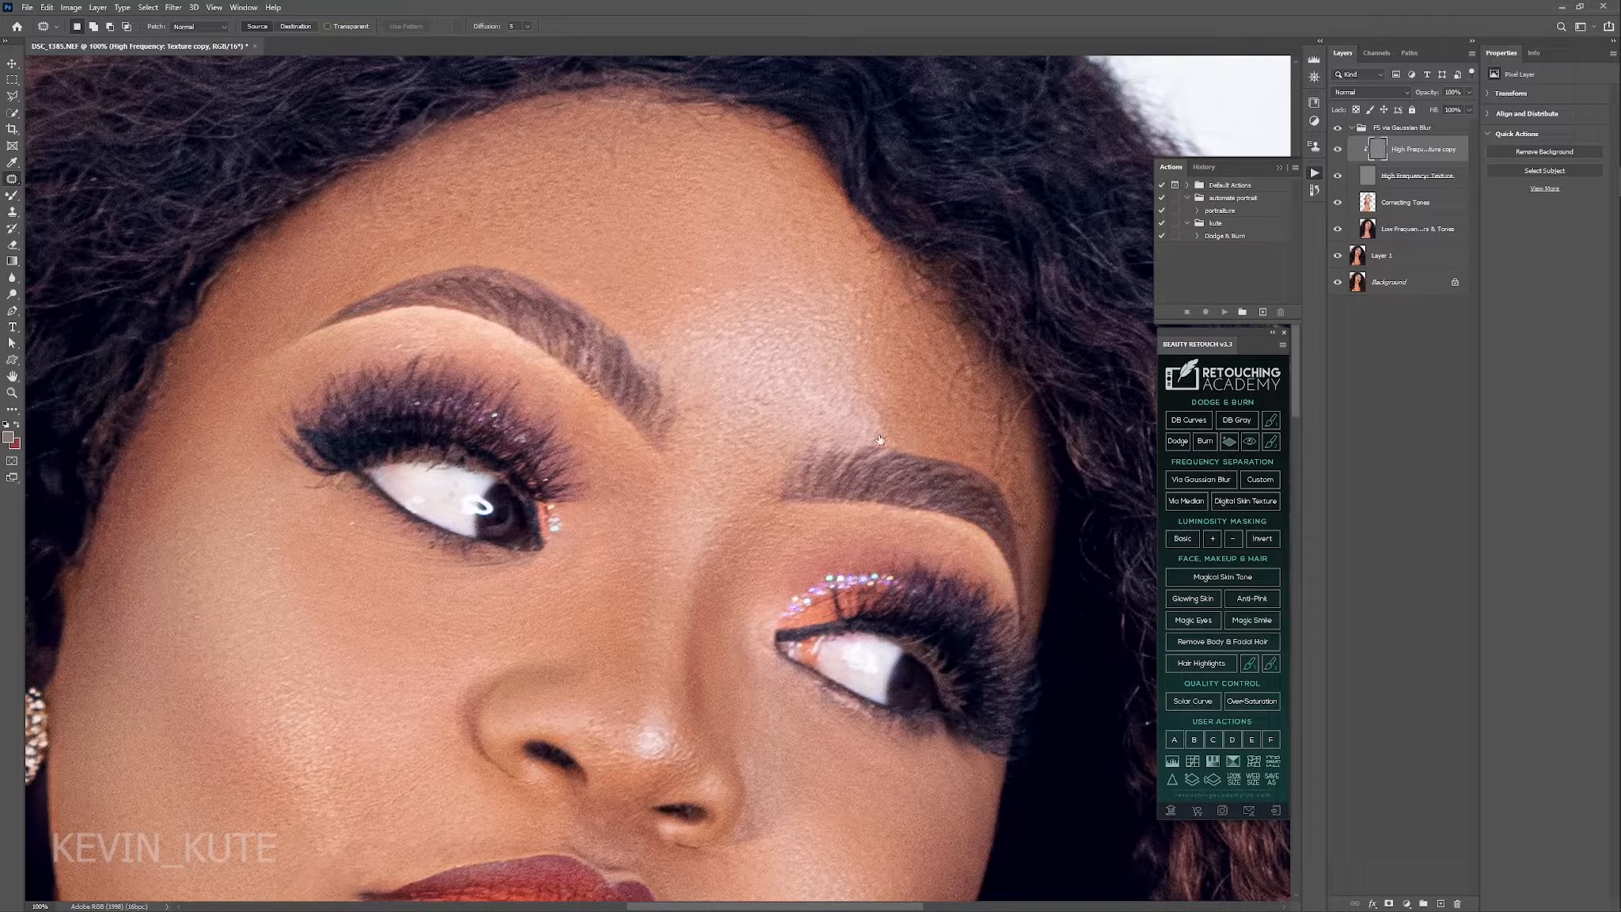
{"action": "scroll", "coordinate": [824, 193], "scroll_direction": "down", "scroll_amount": 5}
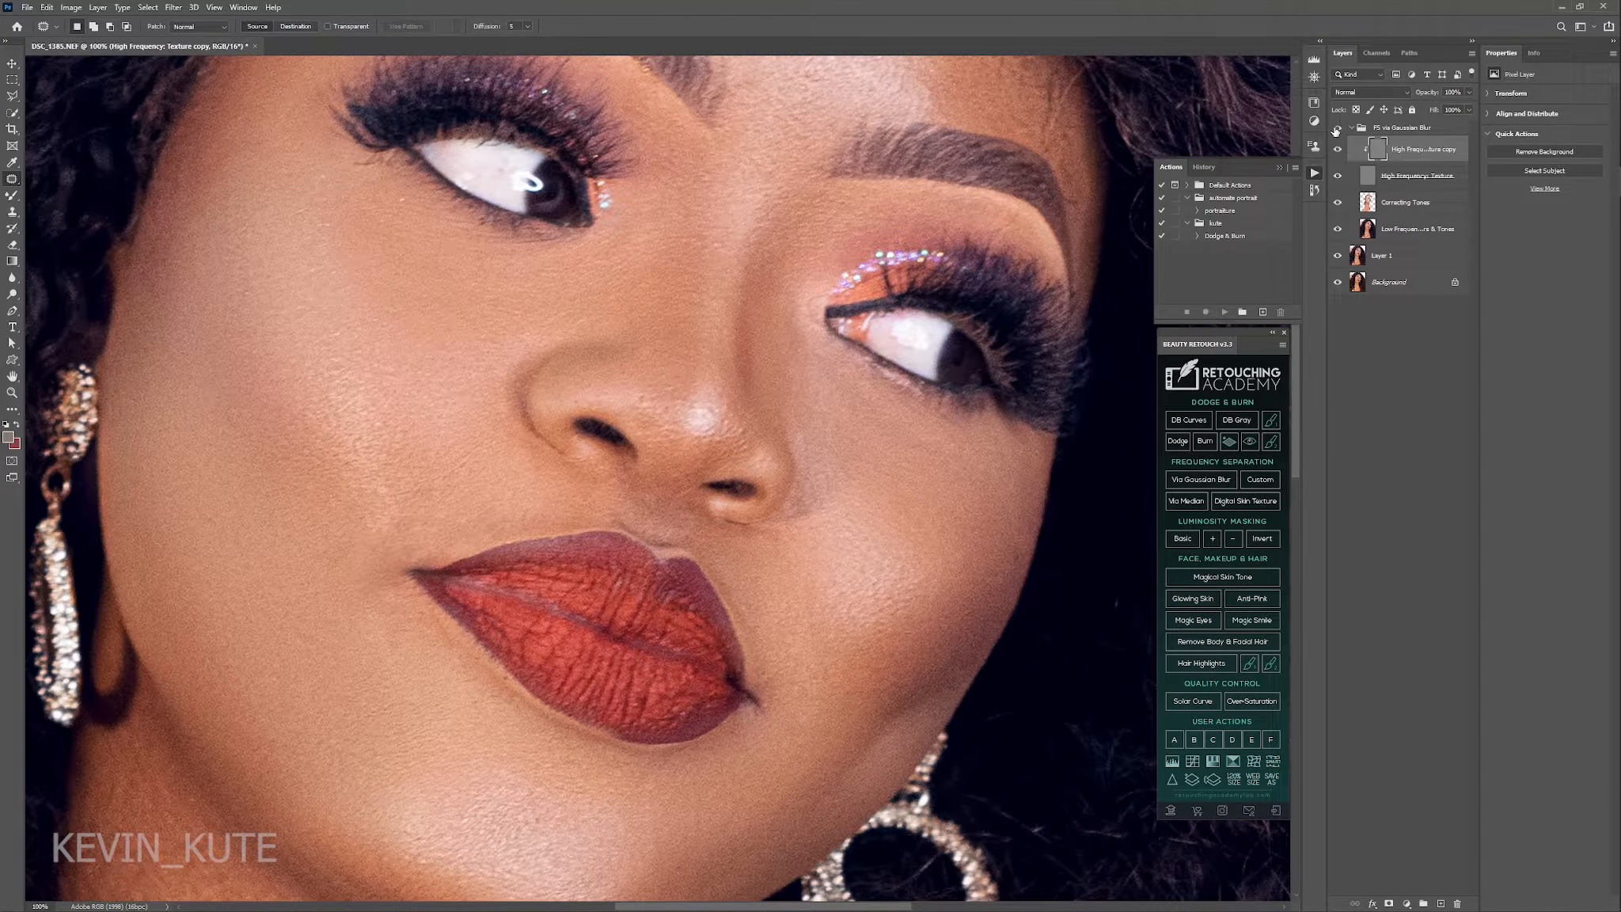
{"action": "left_click", "coordinate": [1336, 129]}
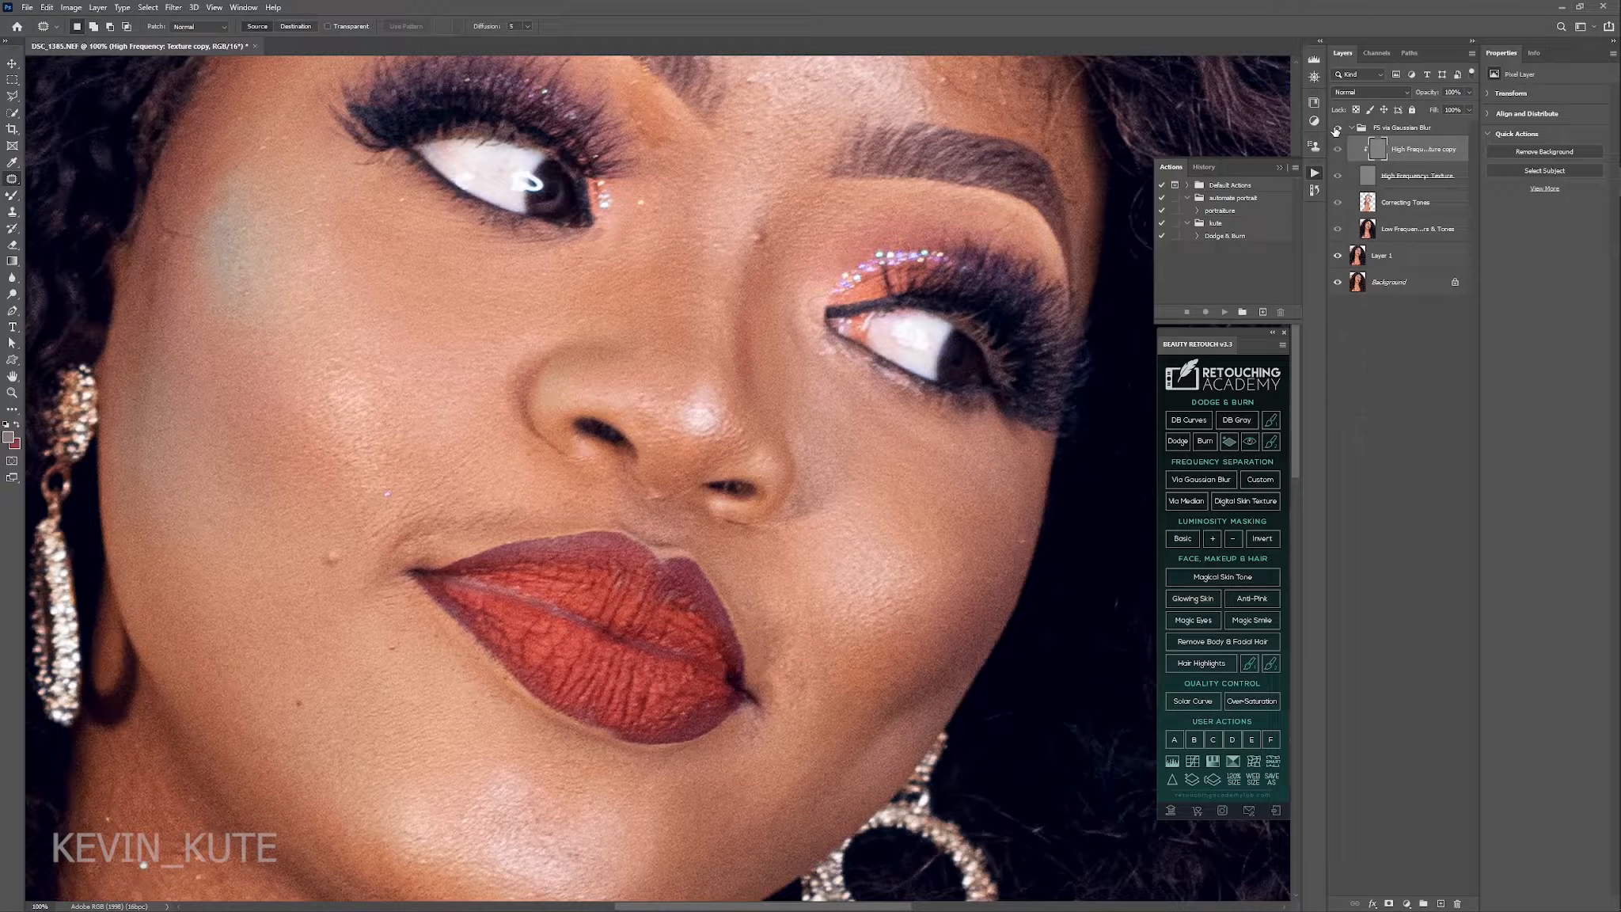
{"action": "left_click", "coordinate": [1336, 129]}
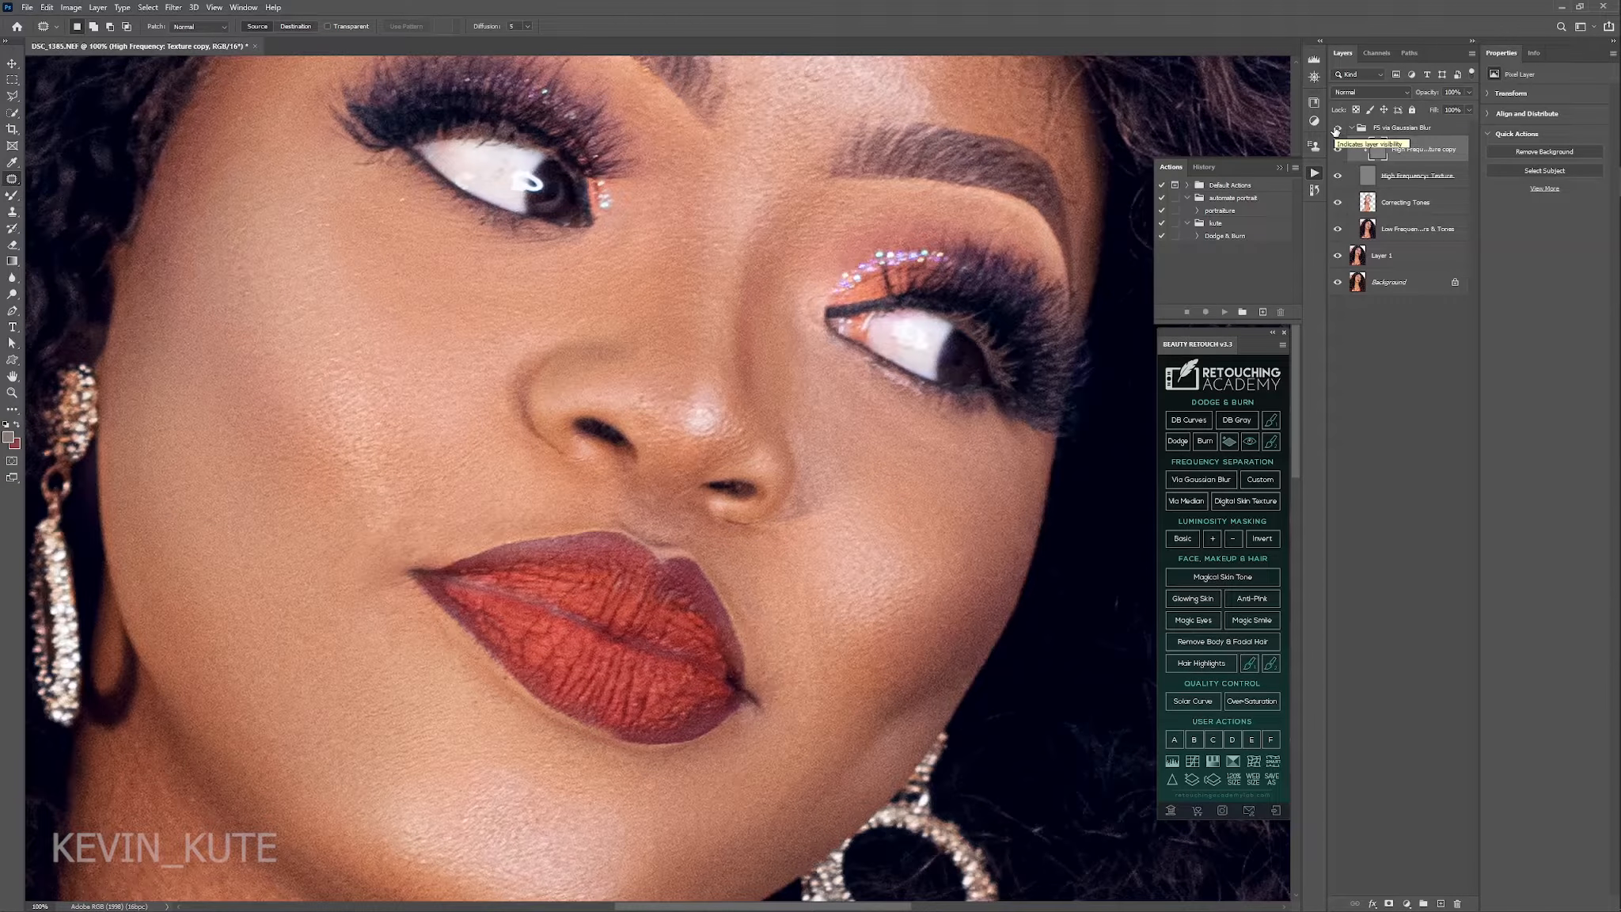
Run the Dodge & Burn action above the collapsed FS via Gaussian Blur group and select the Burn mask for painting.
{"action": "left_click", "coordinate": [1351, 129]}
{"action": "left_click", "coordinate": [1225, 236]}
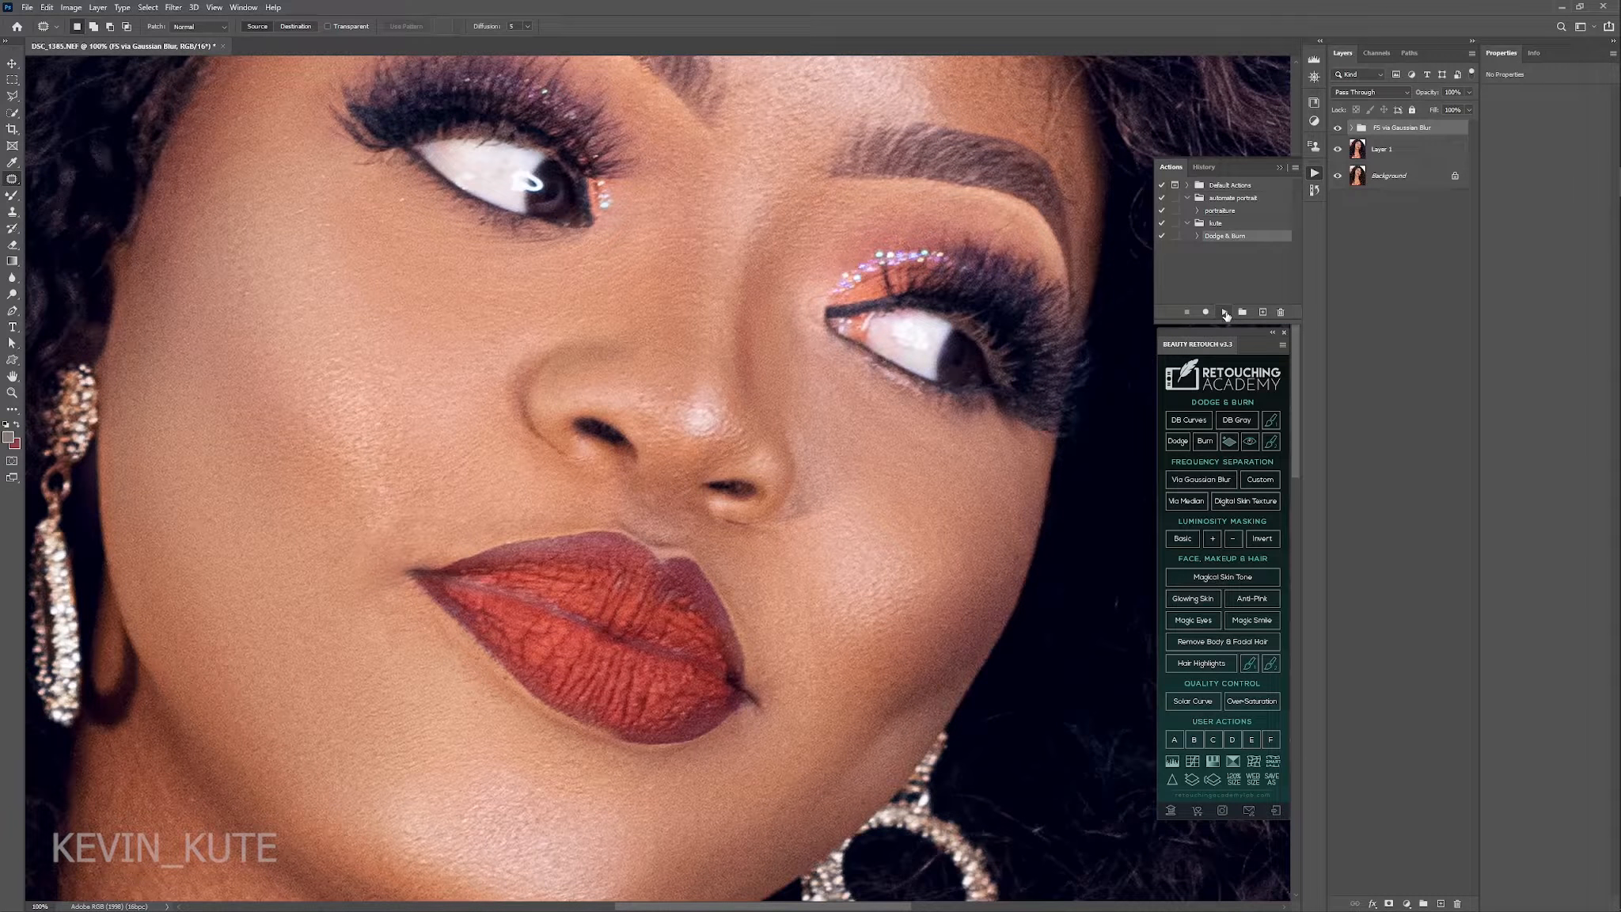
{"action": "left_click", "coordinate": [1225, 312]}
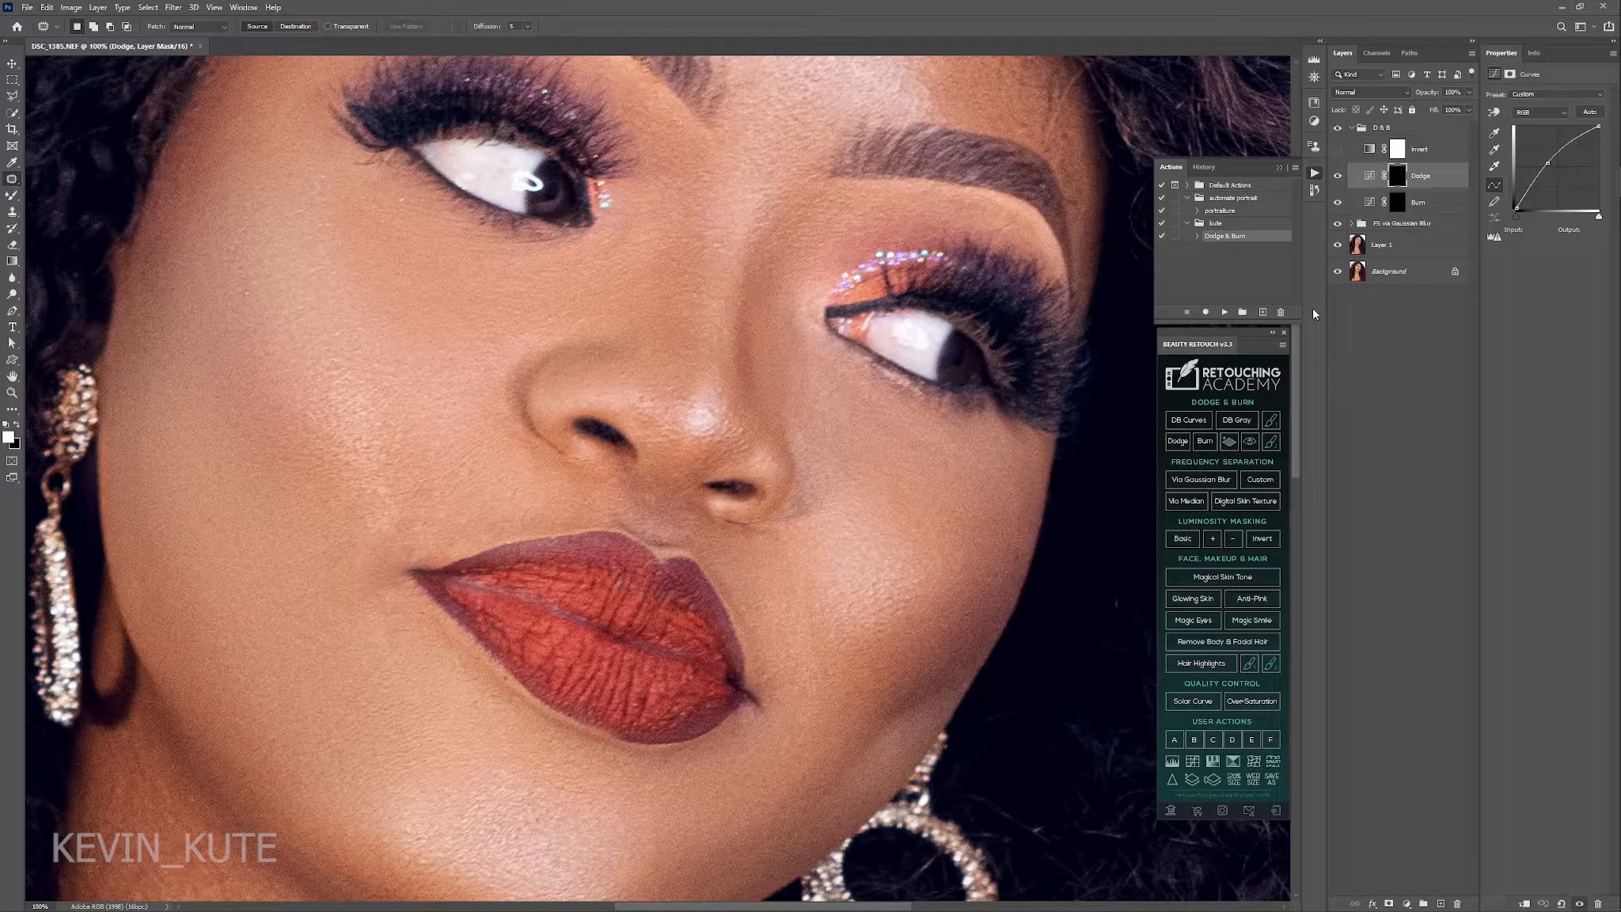
{"action": "left_click", "coordinate": [1399, 203]}
{"action": "left_click", "coordinate": [1398, 204]}
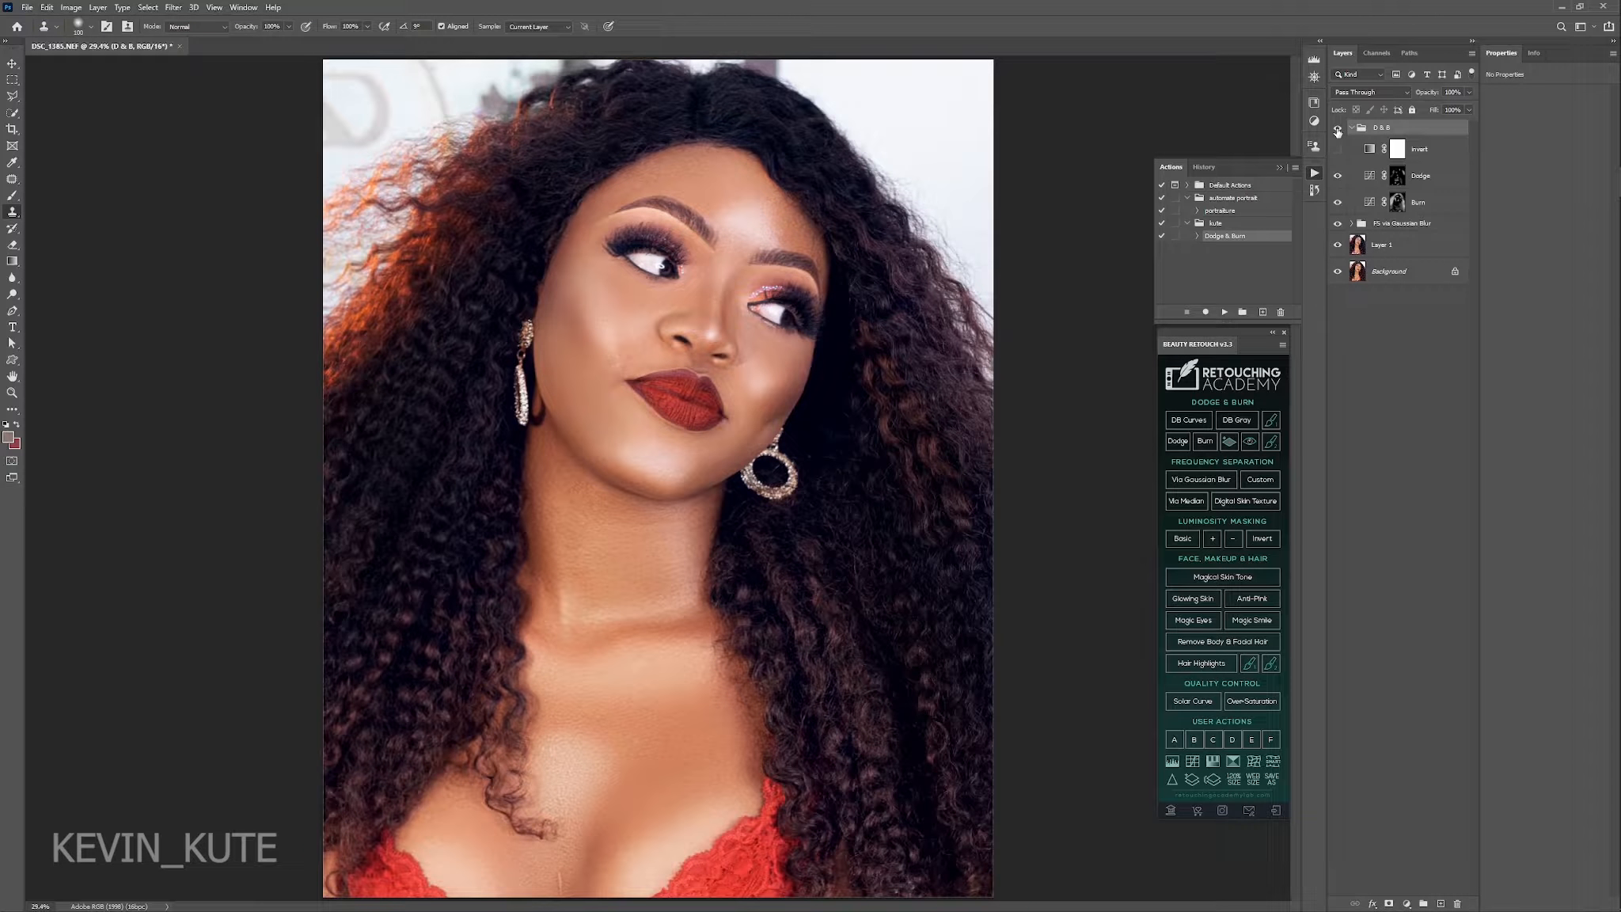
Compare the portrait with and without the D & B group, and collapse the group.
{"action": "left_click", "coordinate": [1338, 129]}
{"action": "left_click", "coordinate": [1338, 129]}
{"action": "left_click", "coordinate": [1353, 129]}
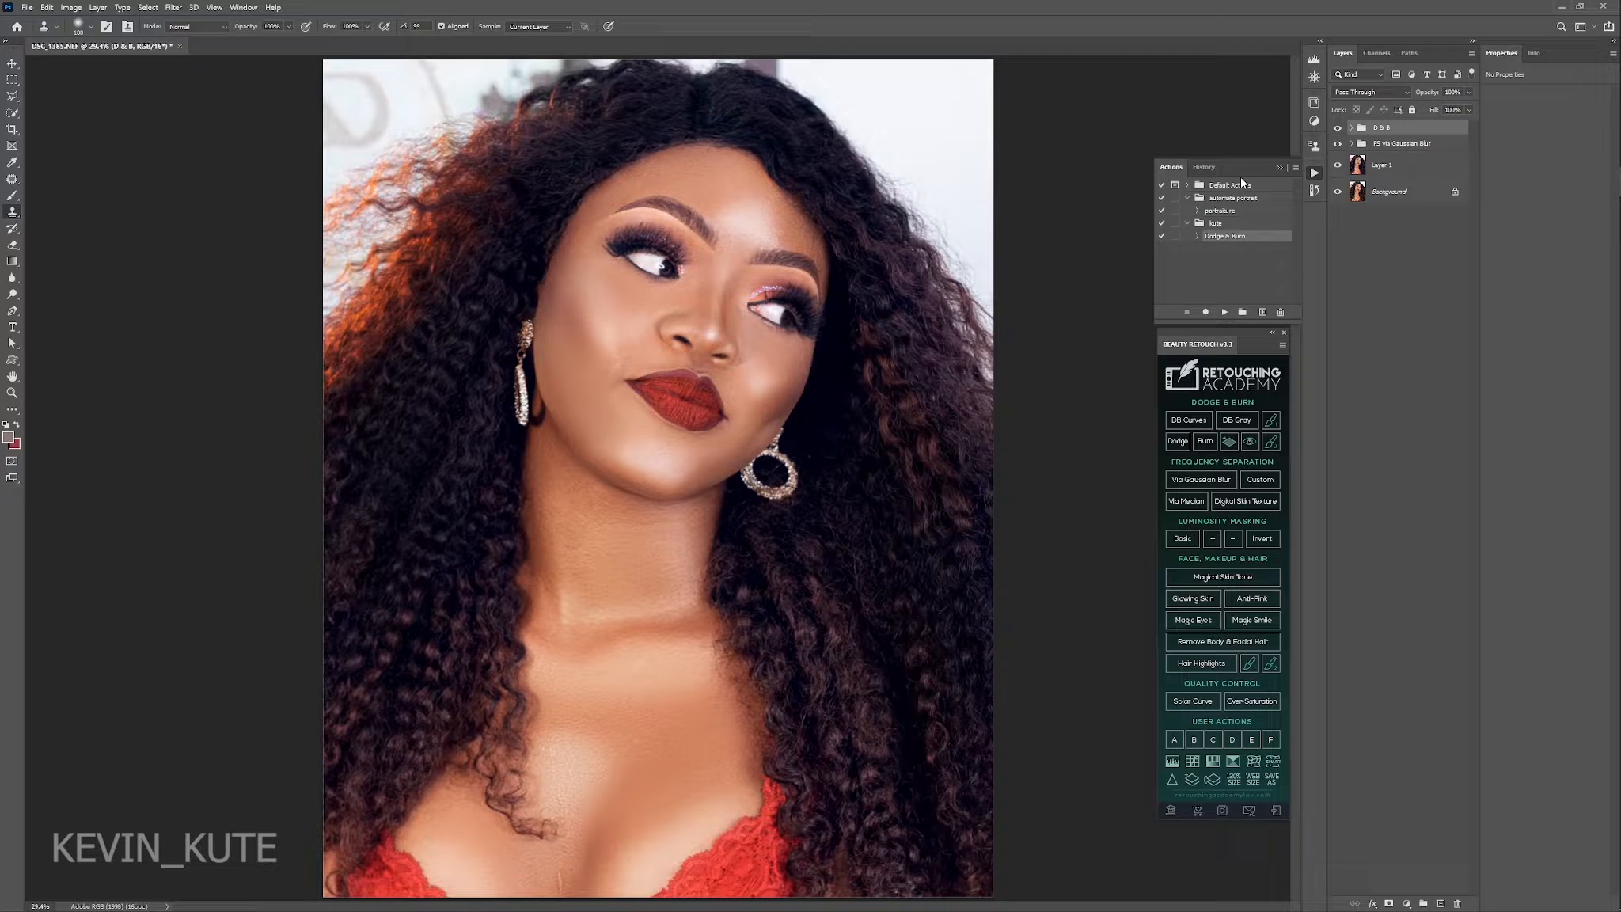
Stamp all visible layers into a new layer above the D & B group and check the operation in the history.
{"action": "key", "text": "ctrl+shift+alt+n"}
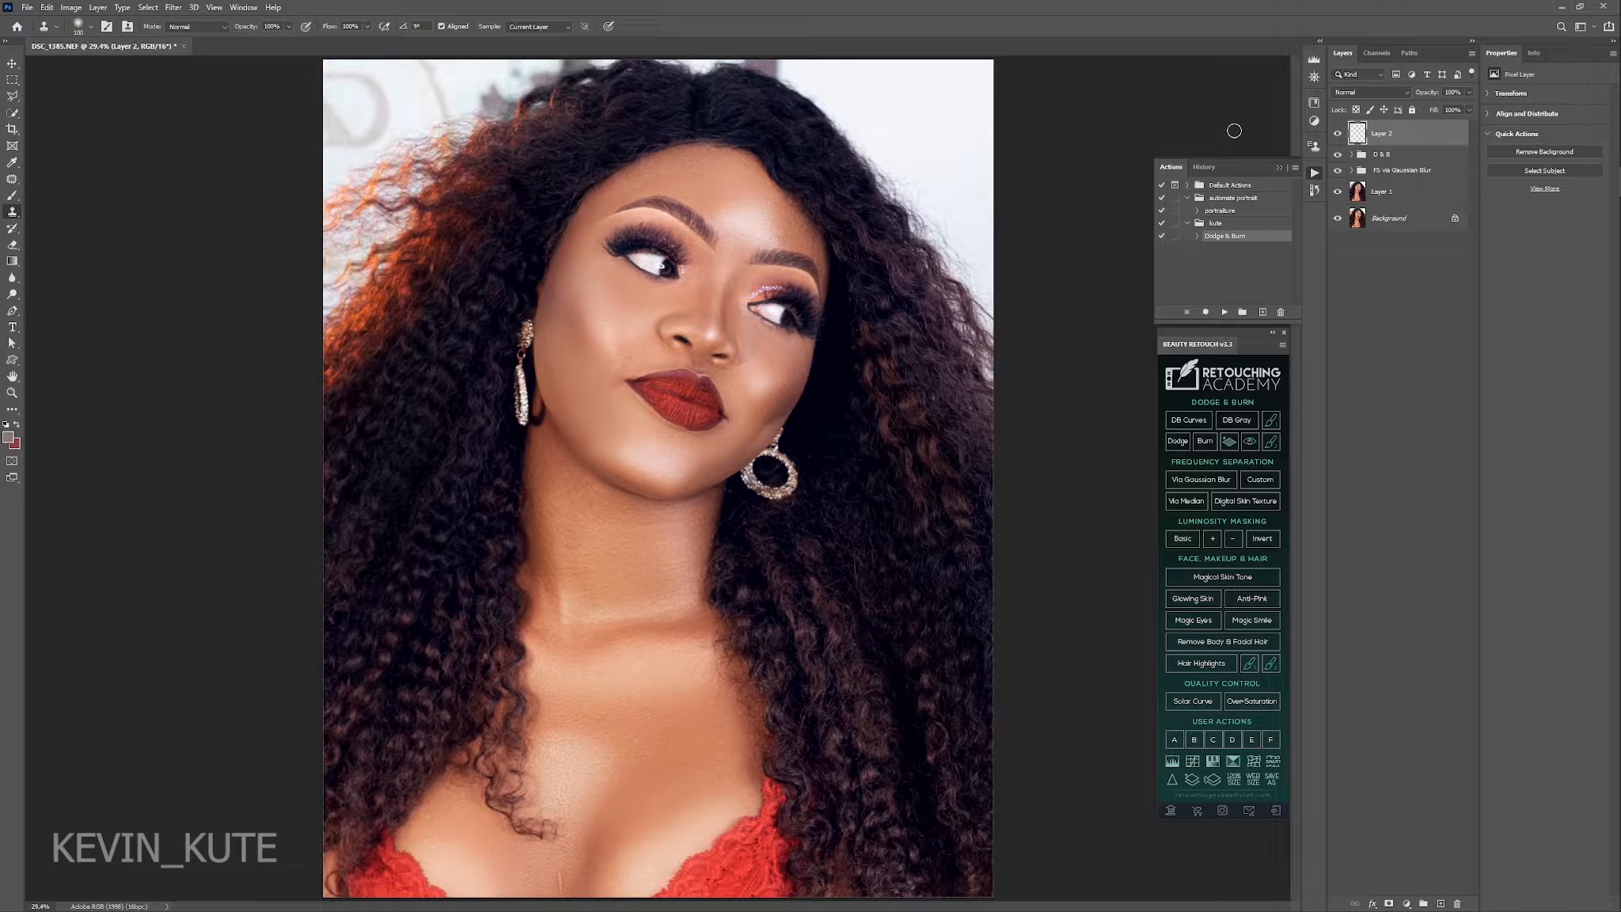
{"action": "key", "text": "ctrl+shift+alt+e"}
{"action": "left_click", "coordinate": [1204, 170]}
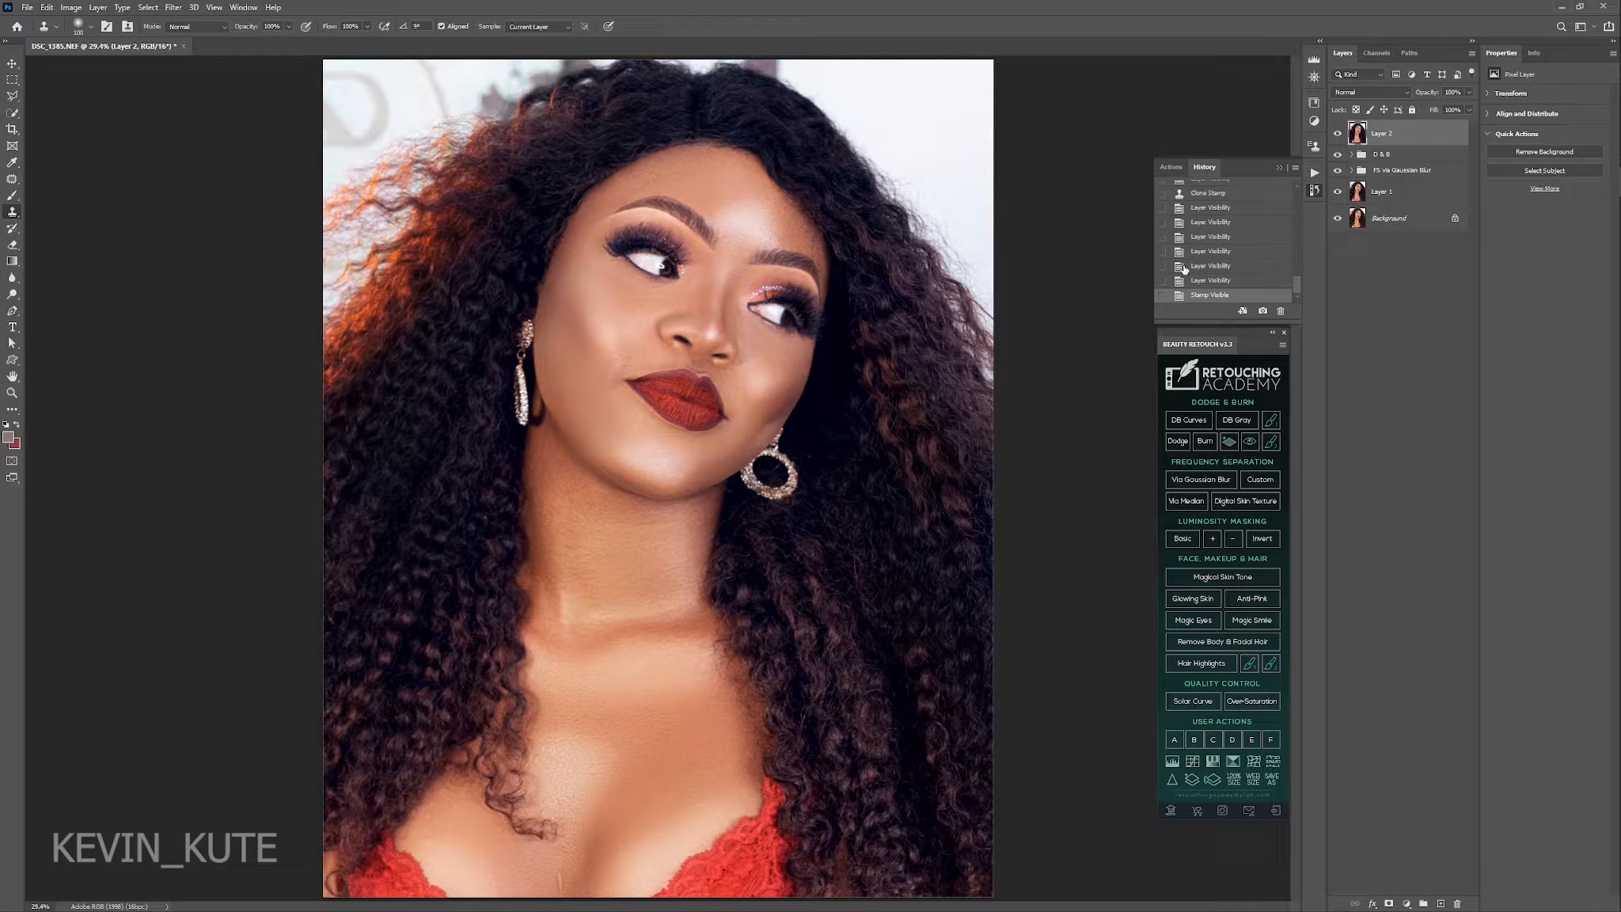
{"action": "left_click", "coordinate": [1165, 168]}
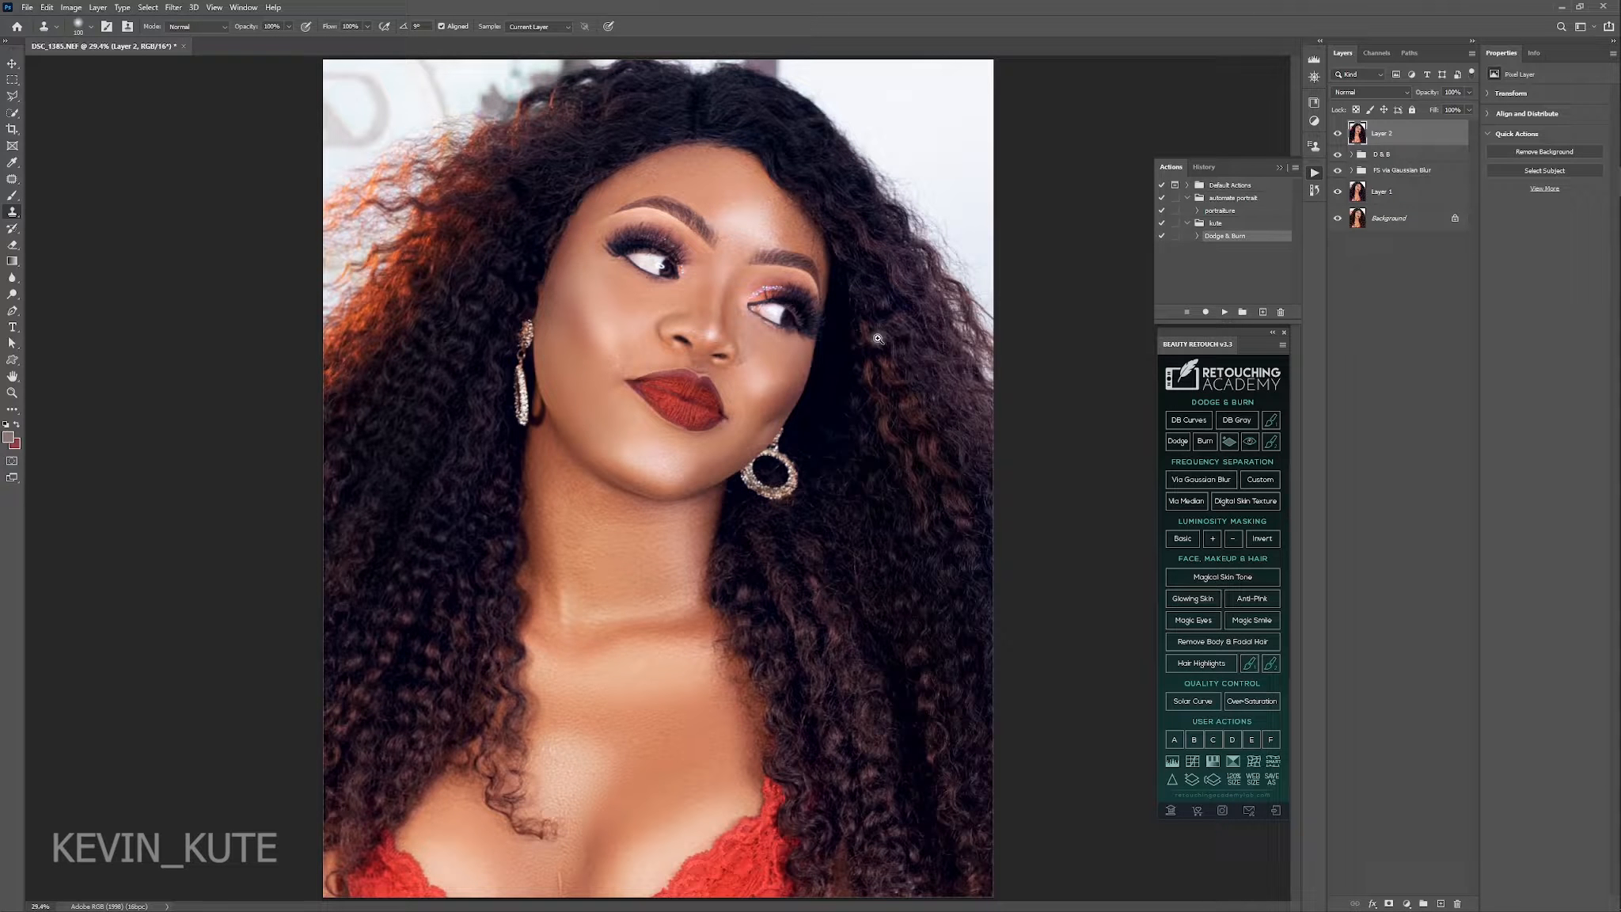
Smooth the forehead skin on the merged layer with the Mixer Brush, resizing the brush to suit the area.
{"action": "key", "text": "z"}
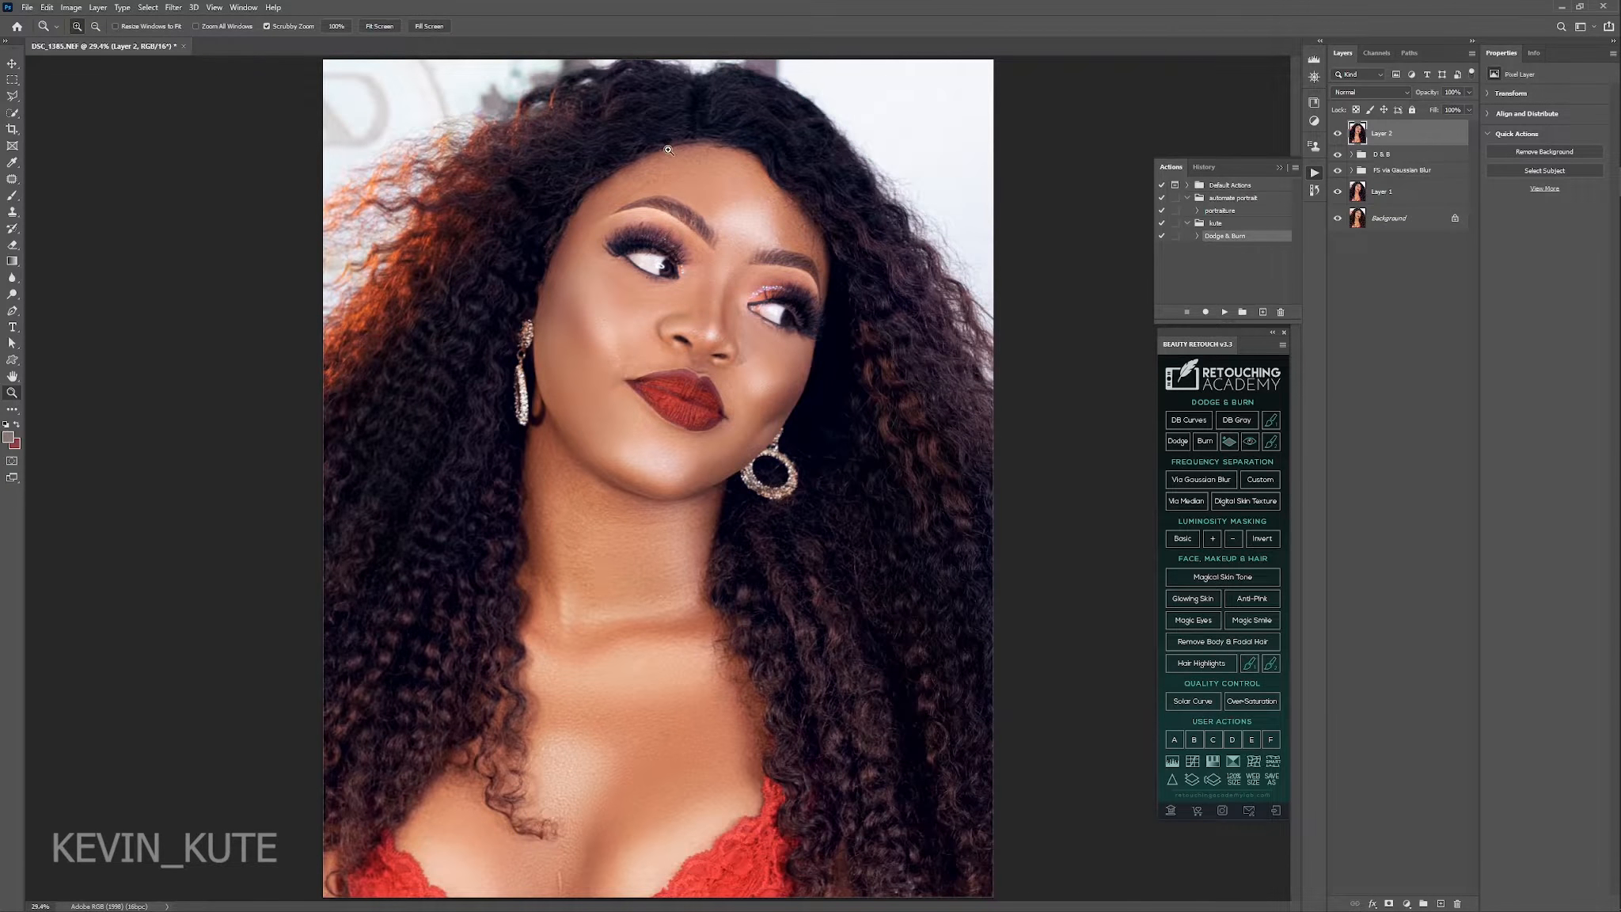
{"action": "left_click_drag", "start_coordinate": [671, 175], "coordinate": [764, 229]}
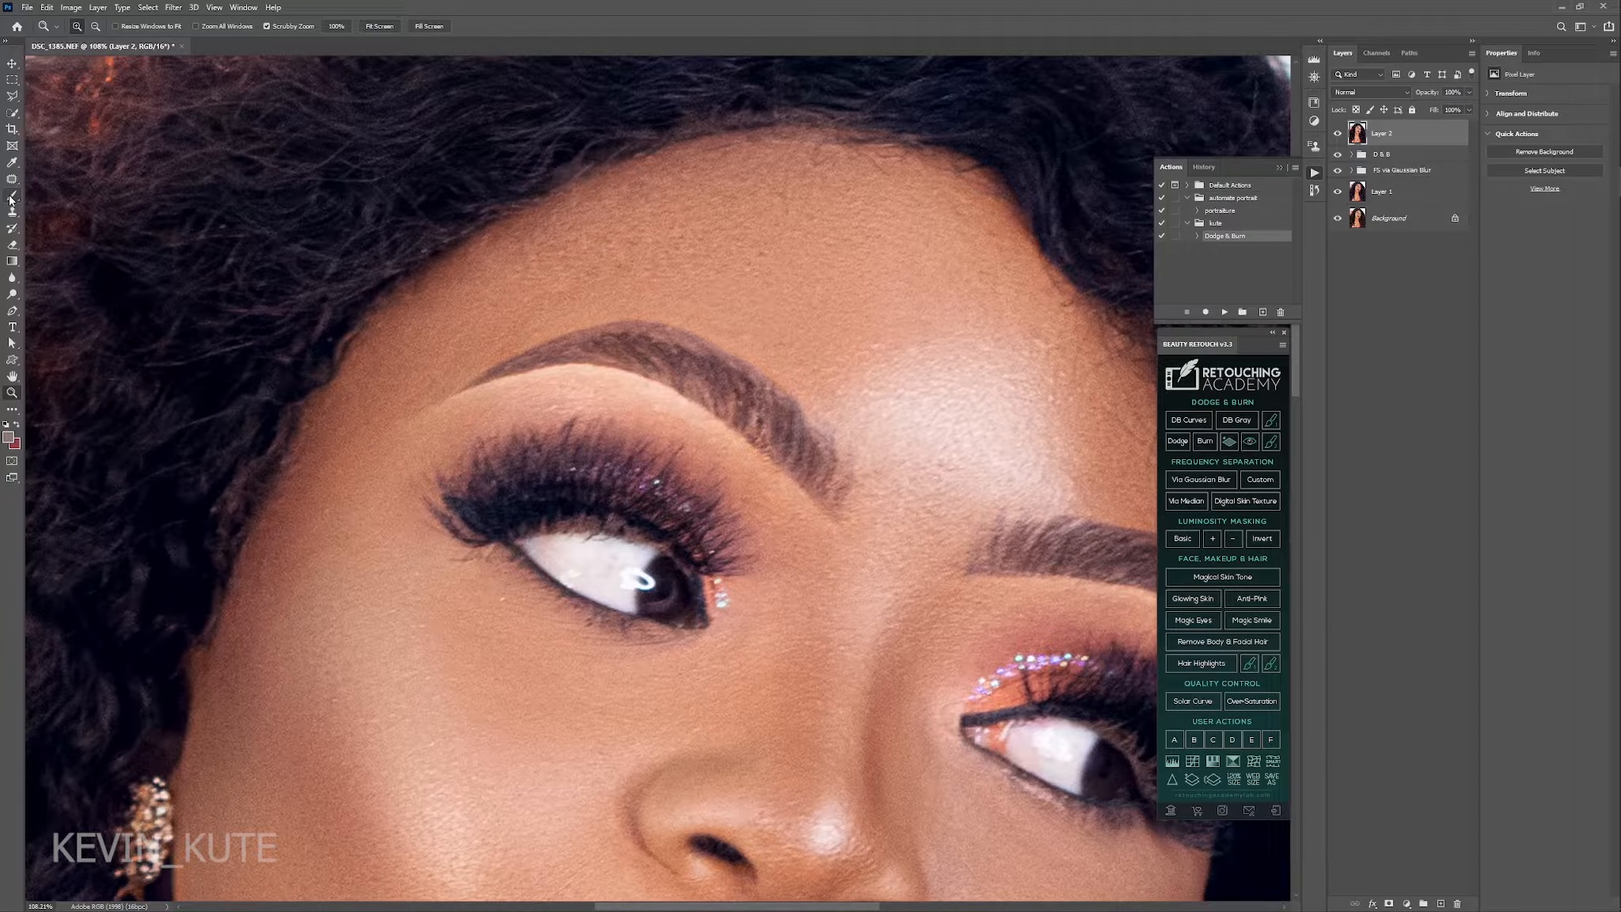
{"action": "left_click_drag", "start_coordinate": [12, 195], "coordinate": [79, 234]}
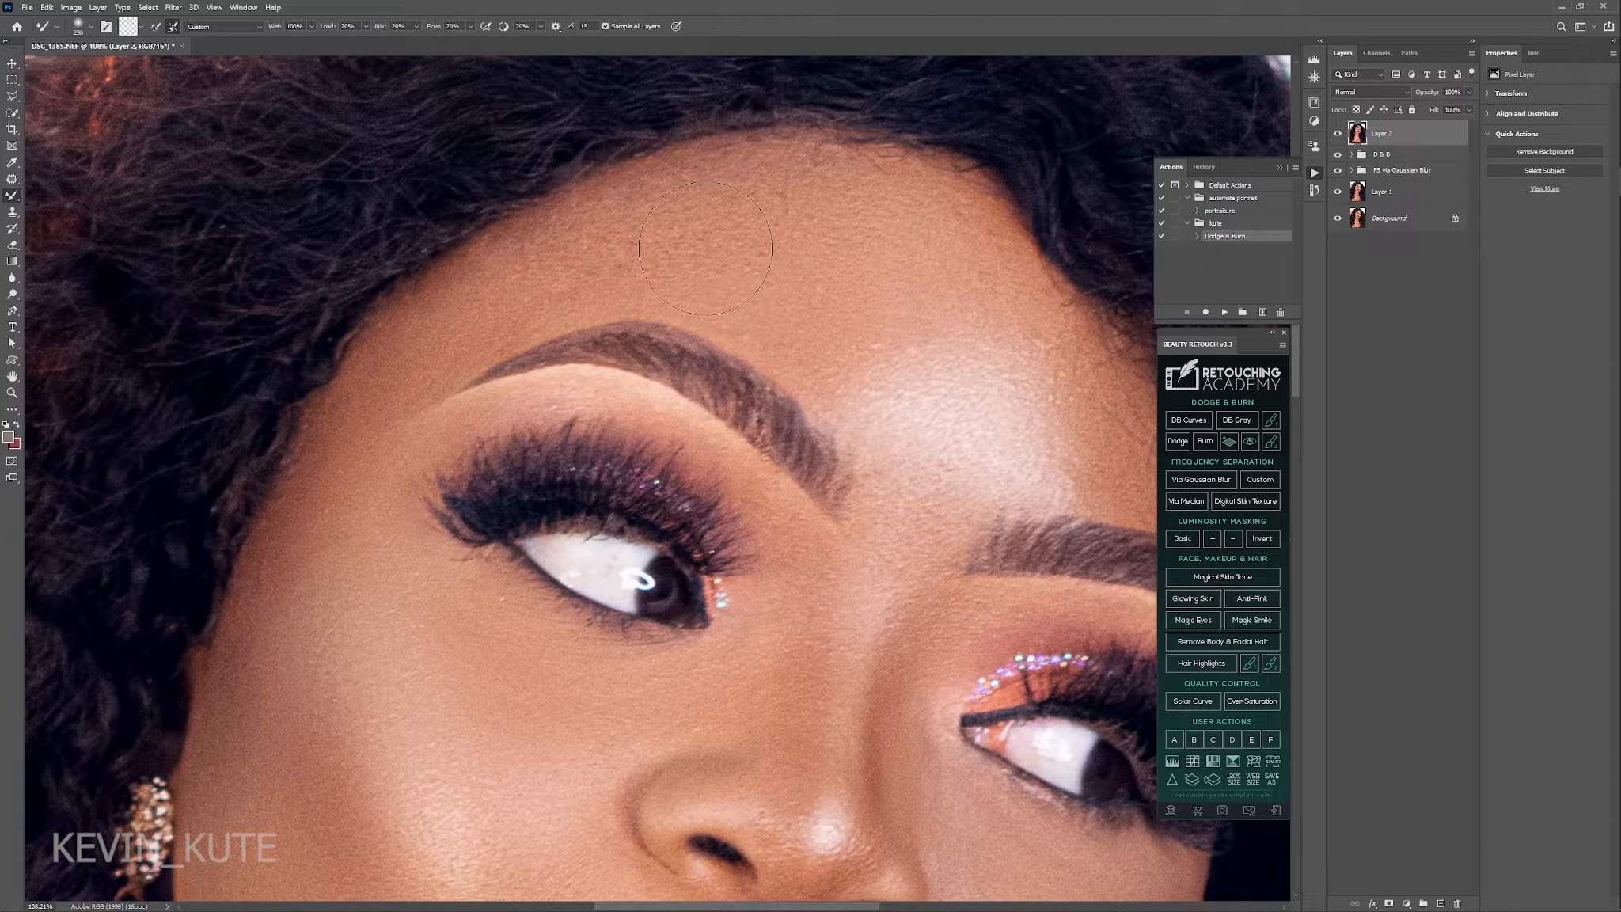
{"action": "key", "text": "bracketright"}
{"action": "key", "text": "bracketleft"}
{"action": "mouse_move", "coordinate": [820, 276]}
{"action": "left_mouse_down"}
{"action": "mouse_move", "coordinate": [800, 308]}
{"action": "mouse_move", "coordinate": [716, 236]}
{"action": "left_mouse_up"}
{"action": "key", "text": "bracketleft"}
{"action": "key", "text": "bracketleft"}
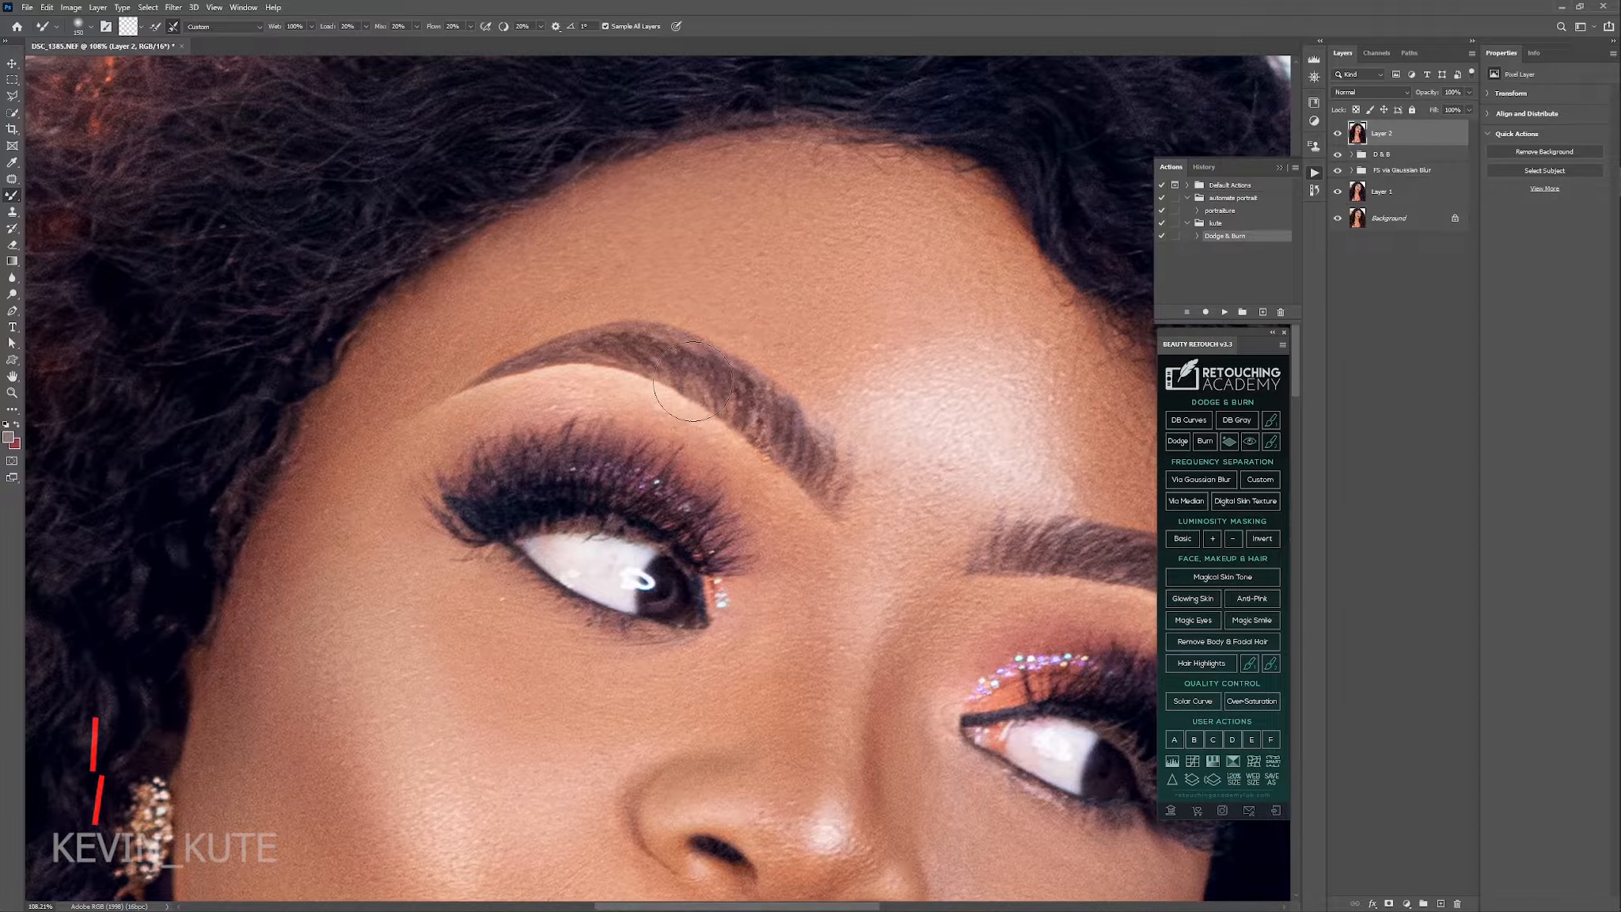
Compare the smoothed forehead at 100% with and without the merged layer.
{"action": "key", "text": "ctrl+1"}
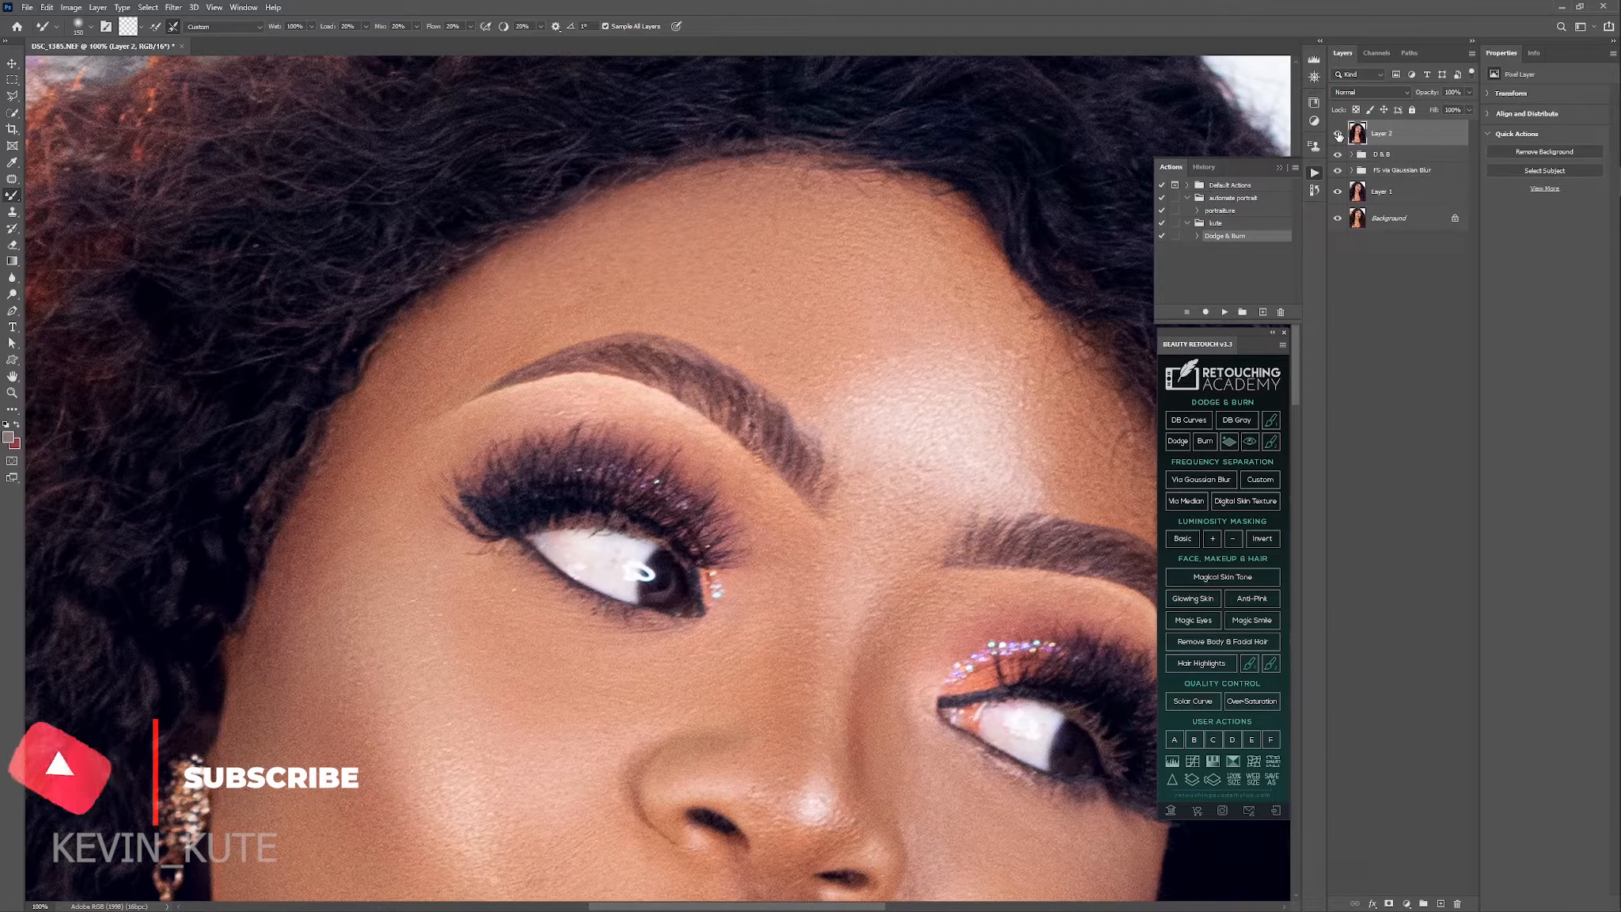
{"action": "left_click", "coordinate": [1337, 134]}
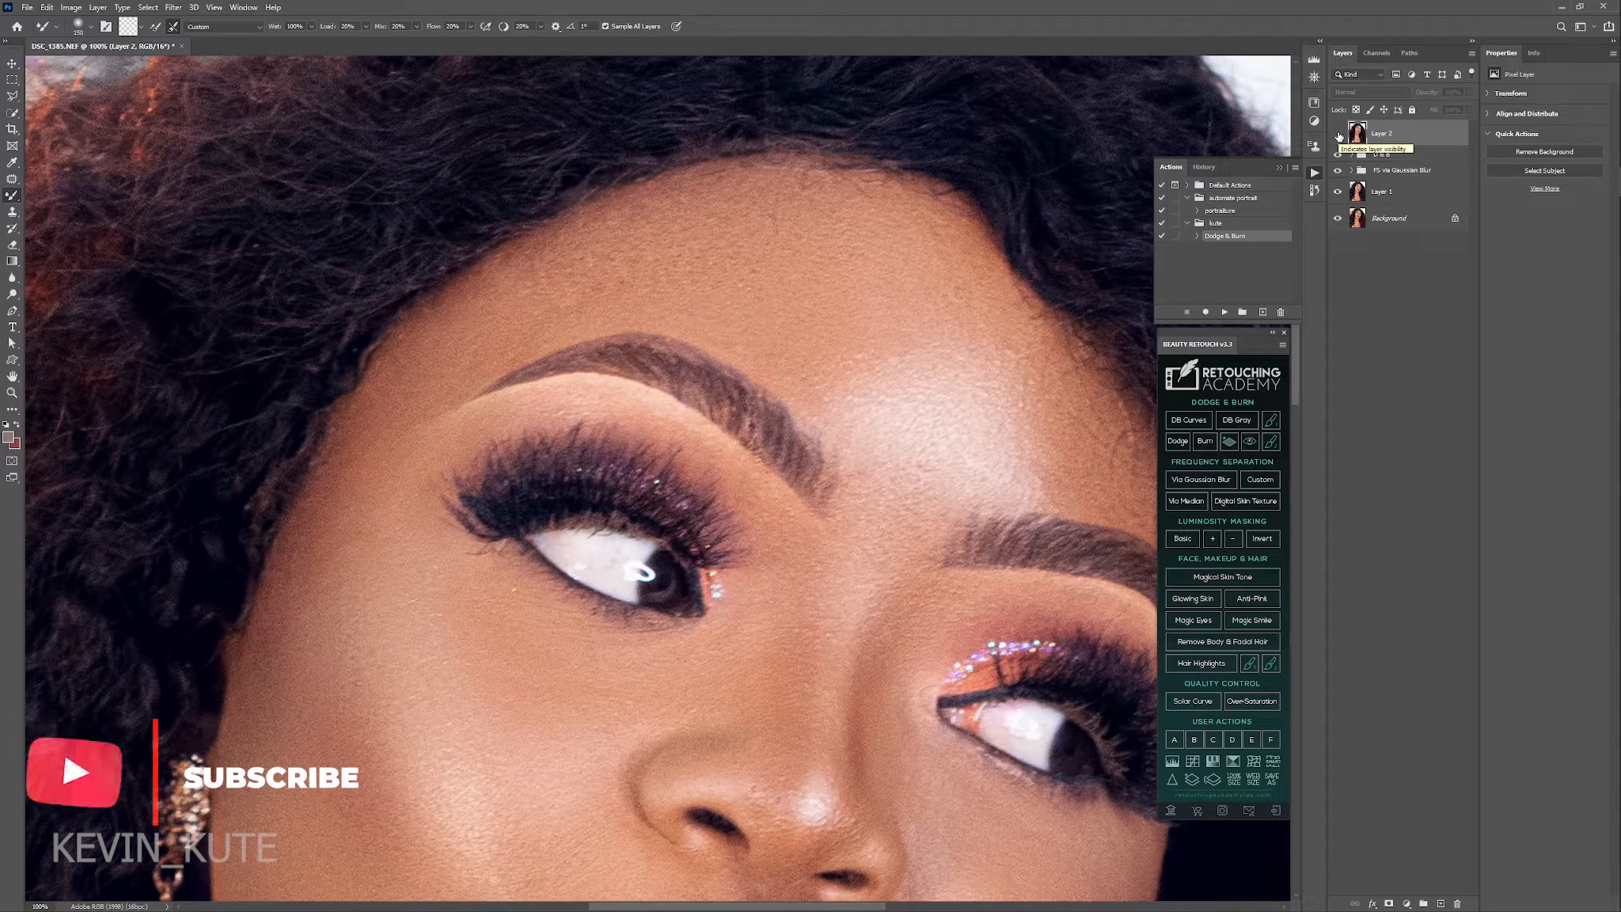
{"action": "left_click", "coordinate": [1337, 135]}
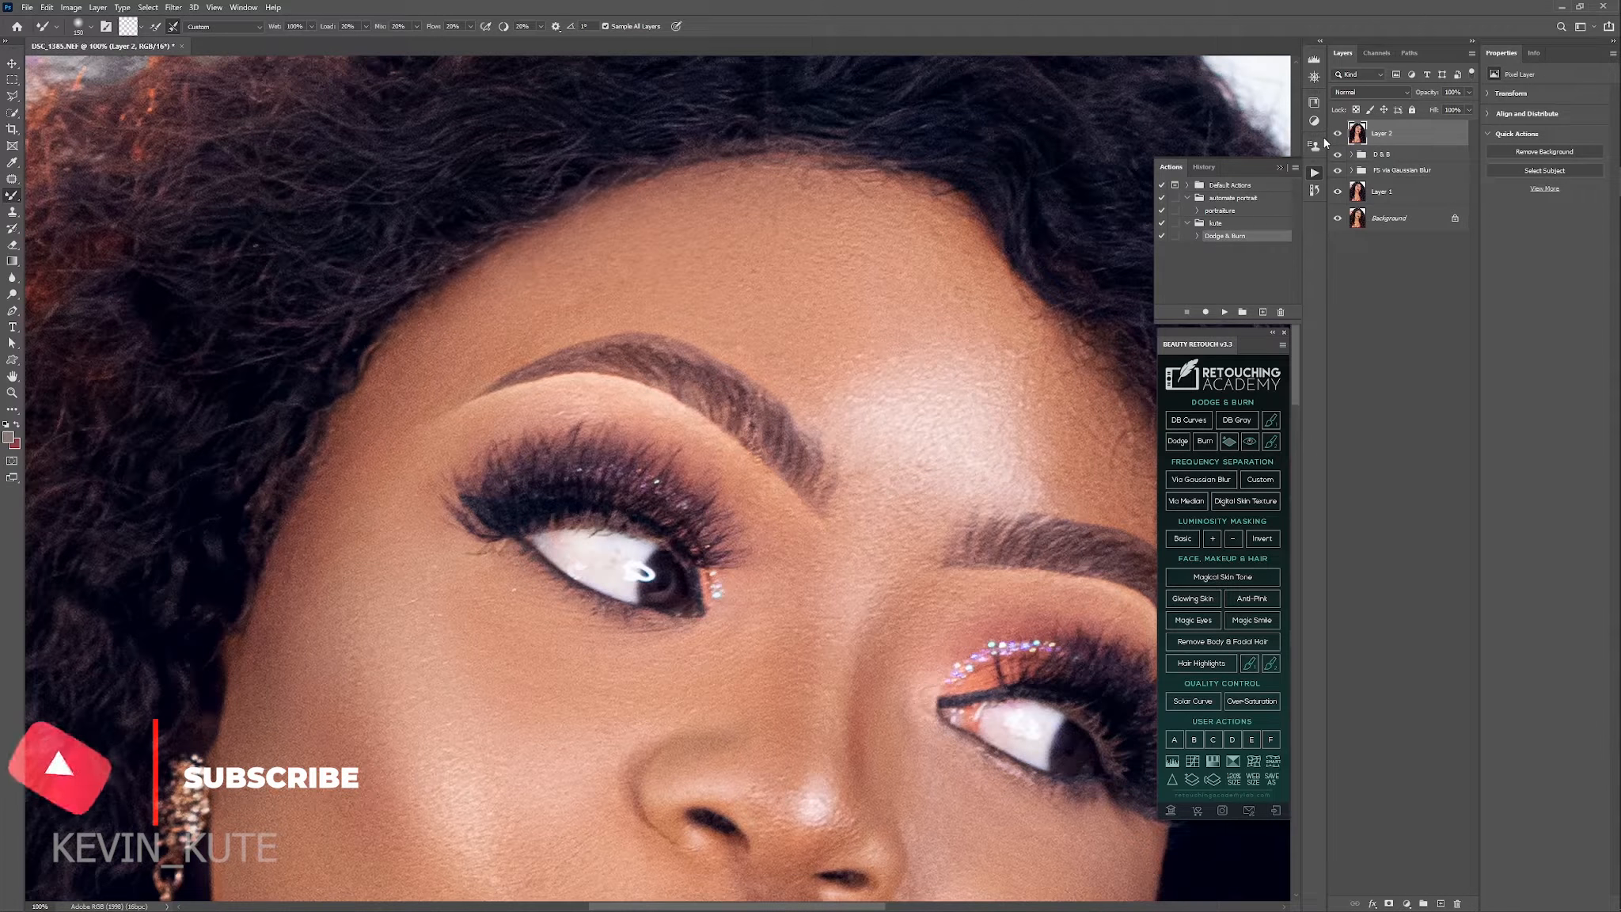
Smooth the neck skin on the merged layer with the Mixer Brush, resizing the brush to suit the area.
{"action": "key", "text": "ctrl+0"}
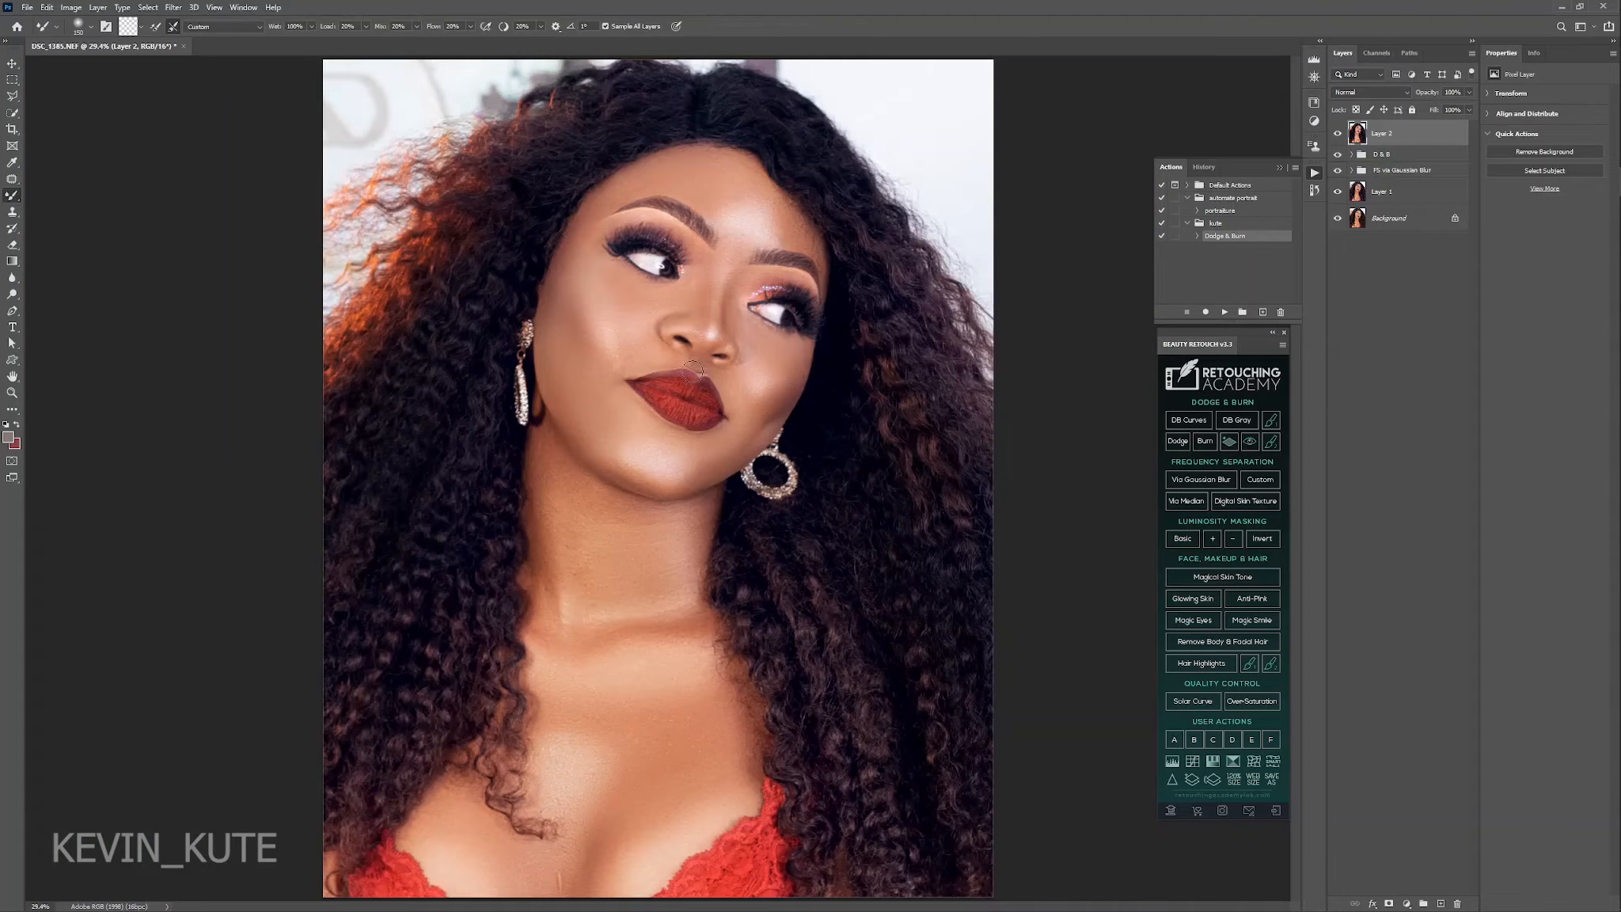
{"action": "key", "text": "z"}
{"action": "left_click_drag", "start_coordinate": [596, 567], "coordinate": [699, 627]}
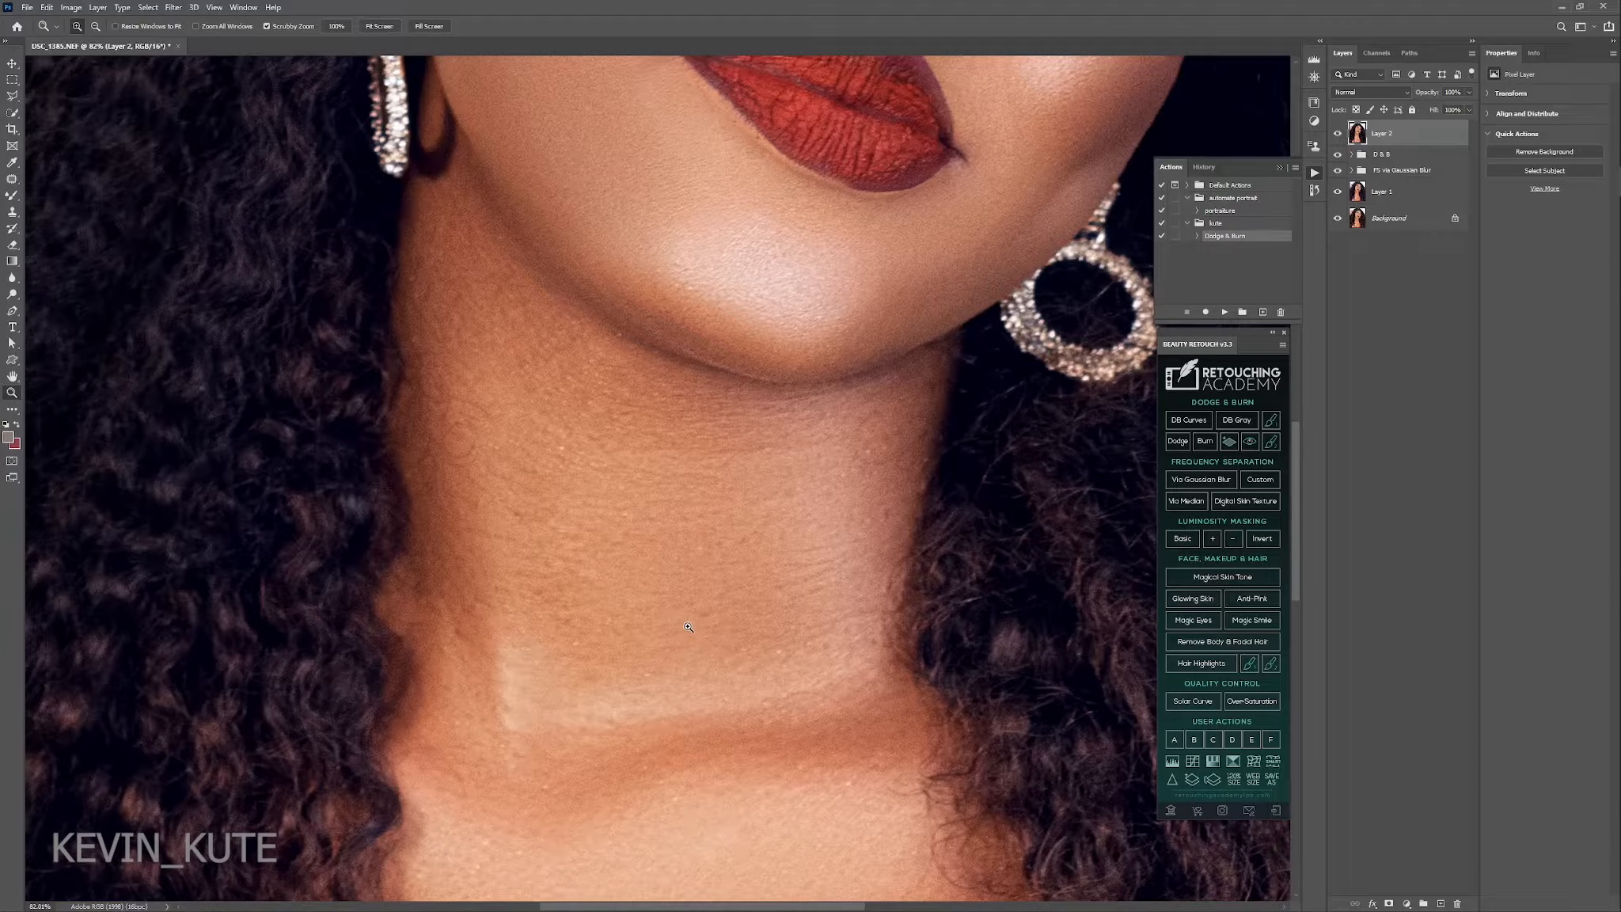
{"action": "key", "text": "b"}
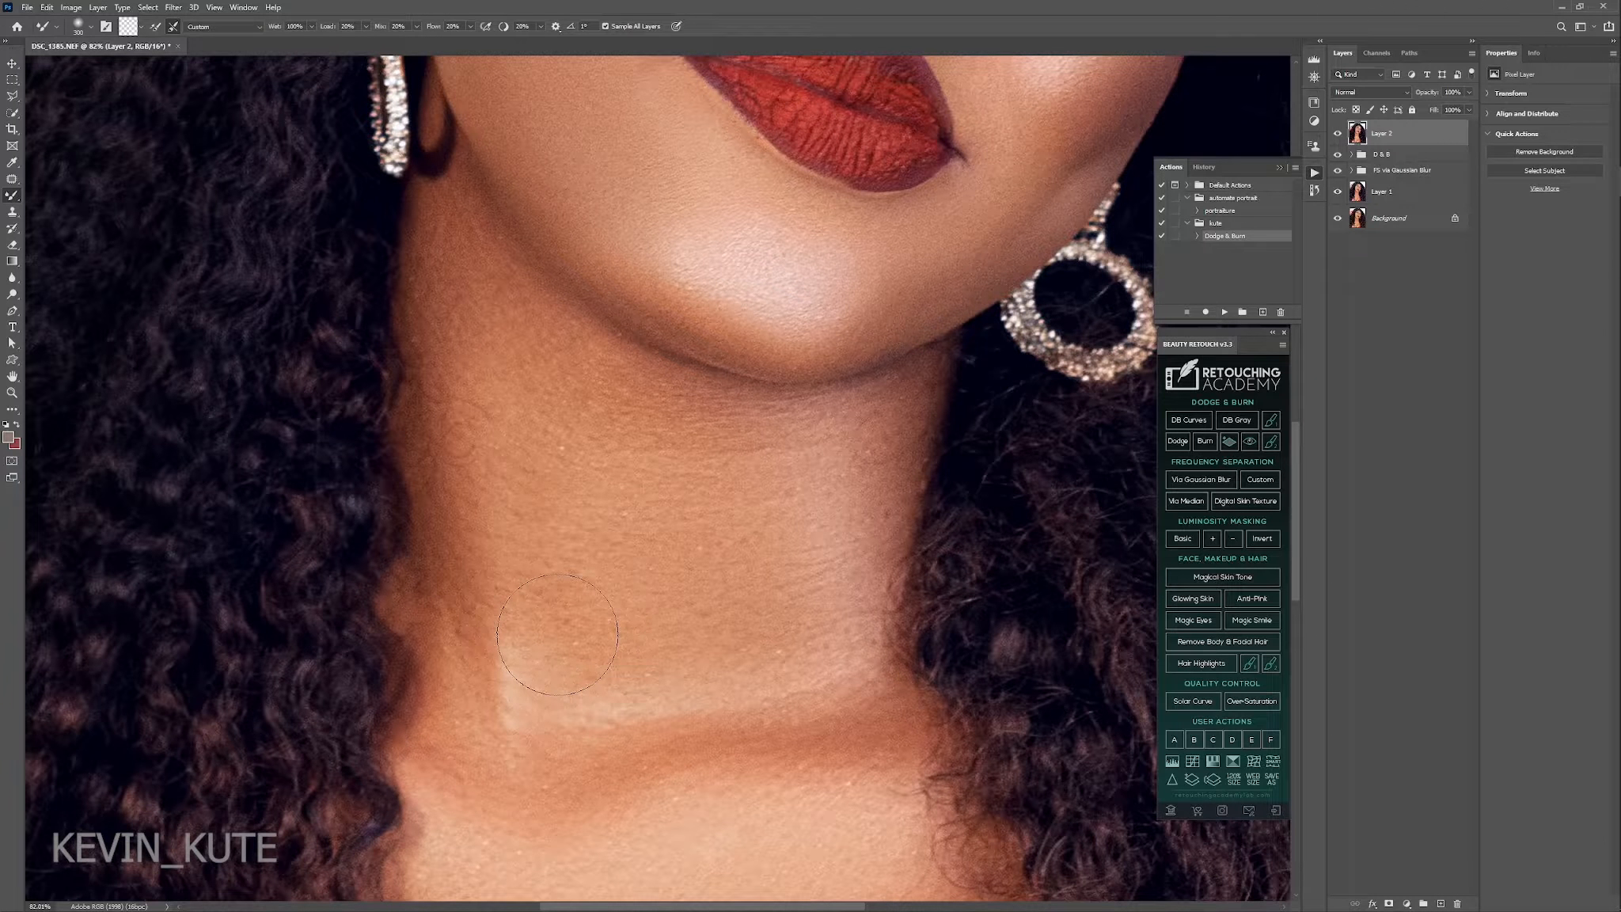
{"action": "key", "text": "bracketleft"}
{"action": "key", "text": "bracketright"}
{"action": "key", "text": "ctrl+0"}
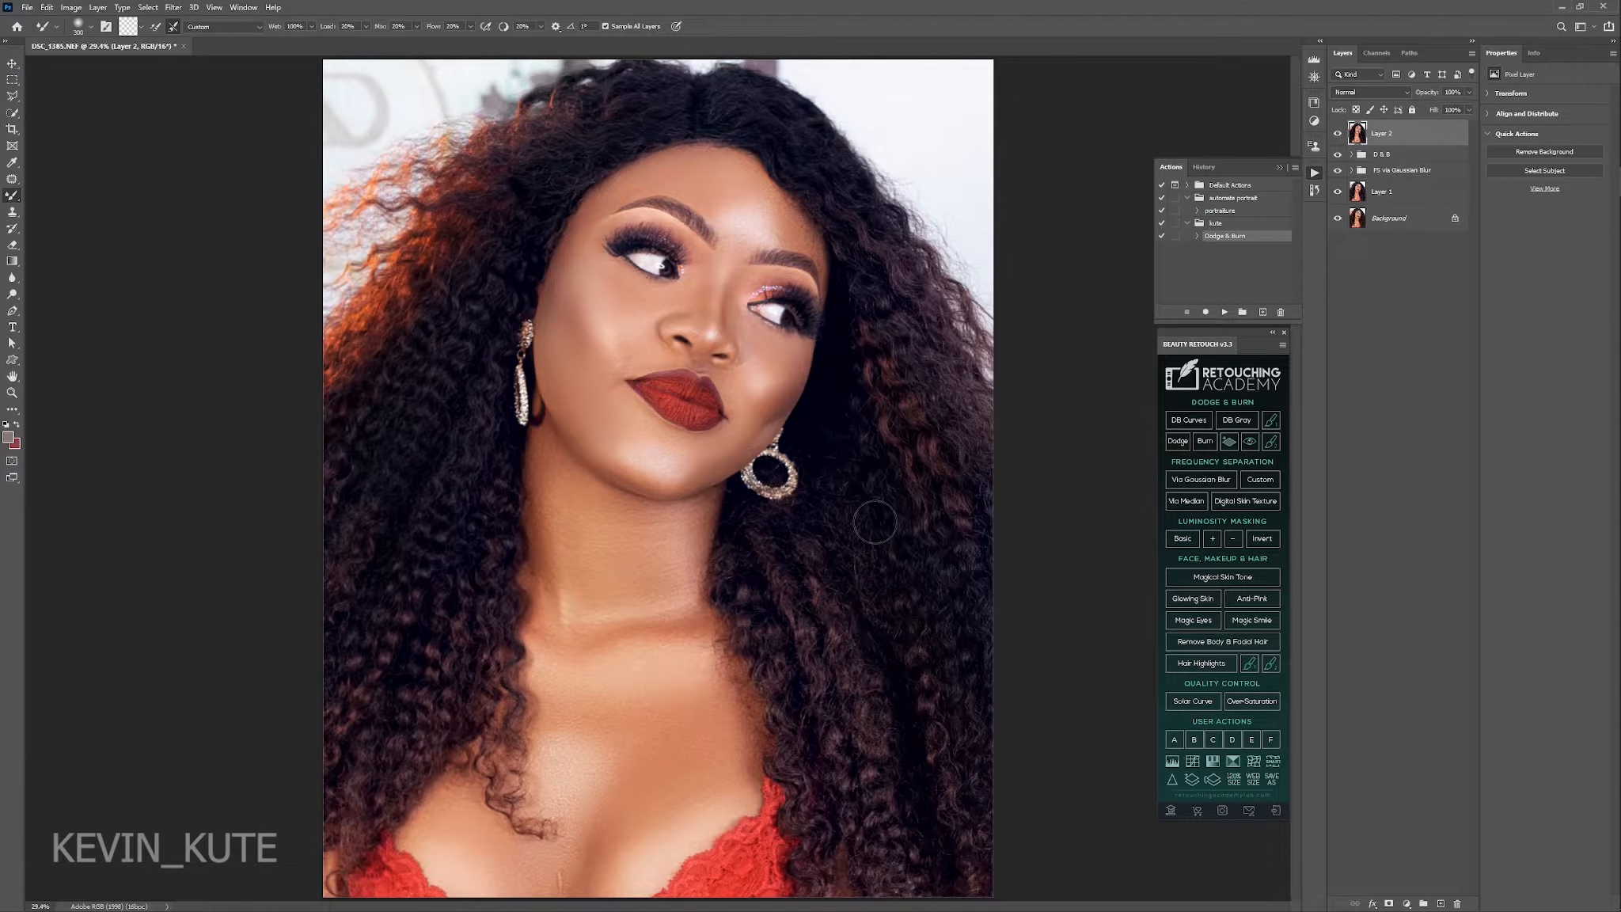
Open the merged layer in the SkinFiner filter and set the Skin Tone contrast to 0.
{"action": "left_click", "coordinate": [173, 7]}
{"action": "mouse_move", "coordinate": [252, 309]}
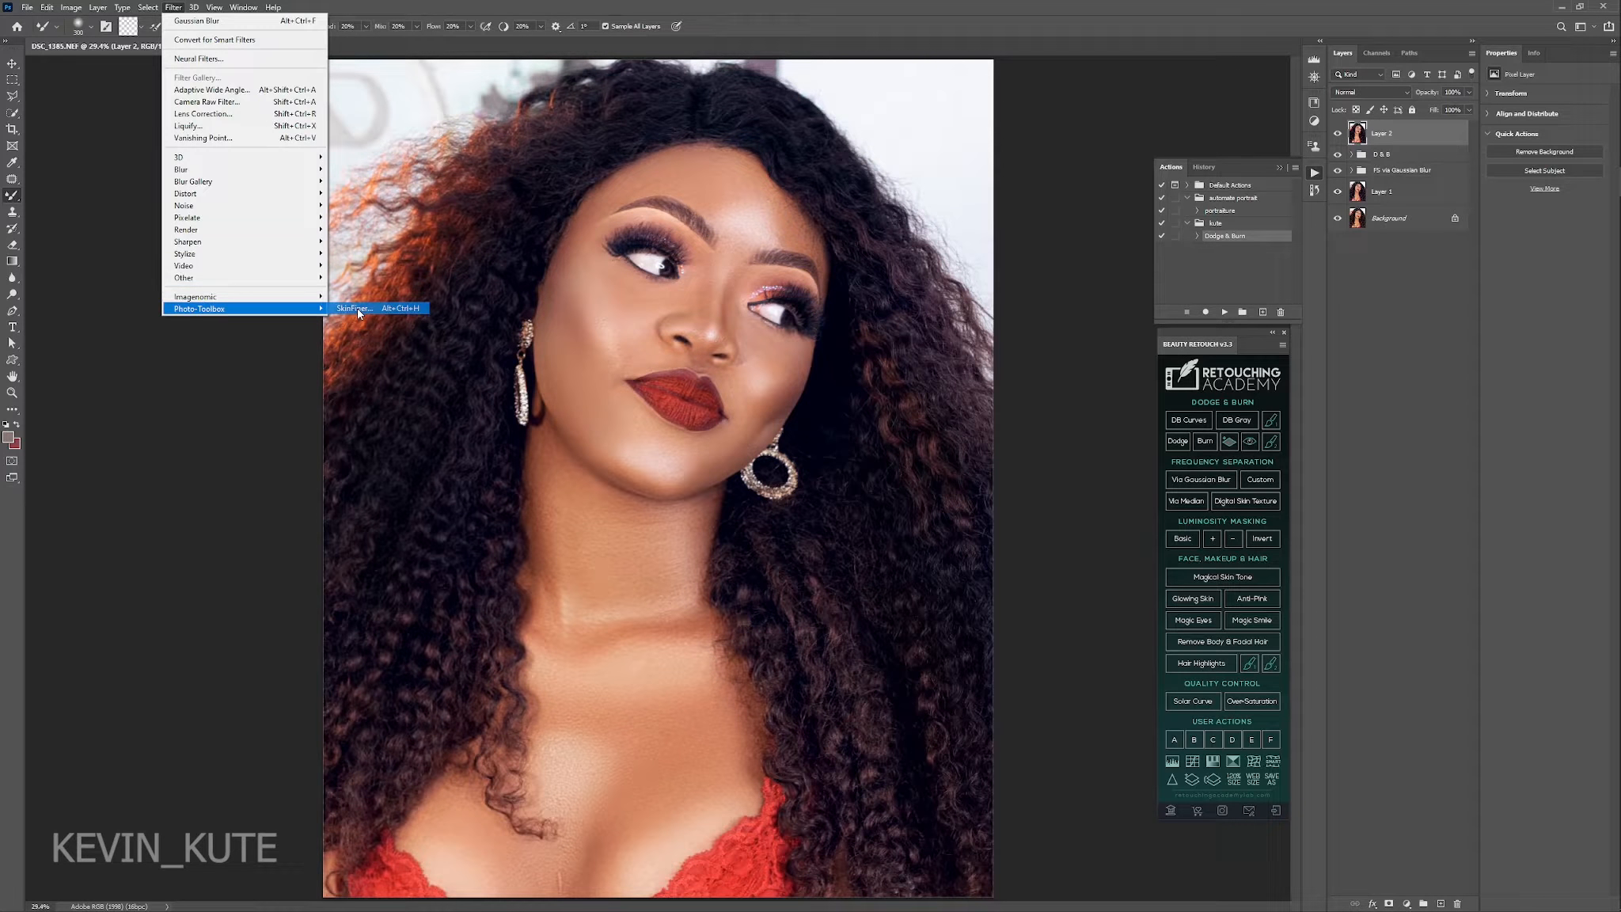
{"action": "left_click", "coordinate": [357, 308]}
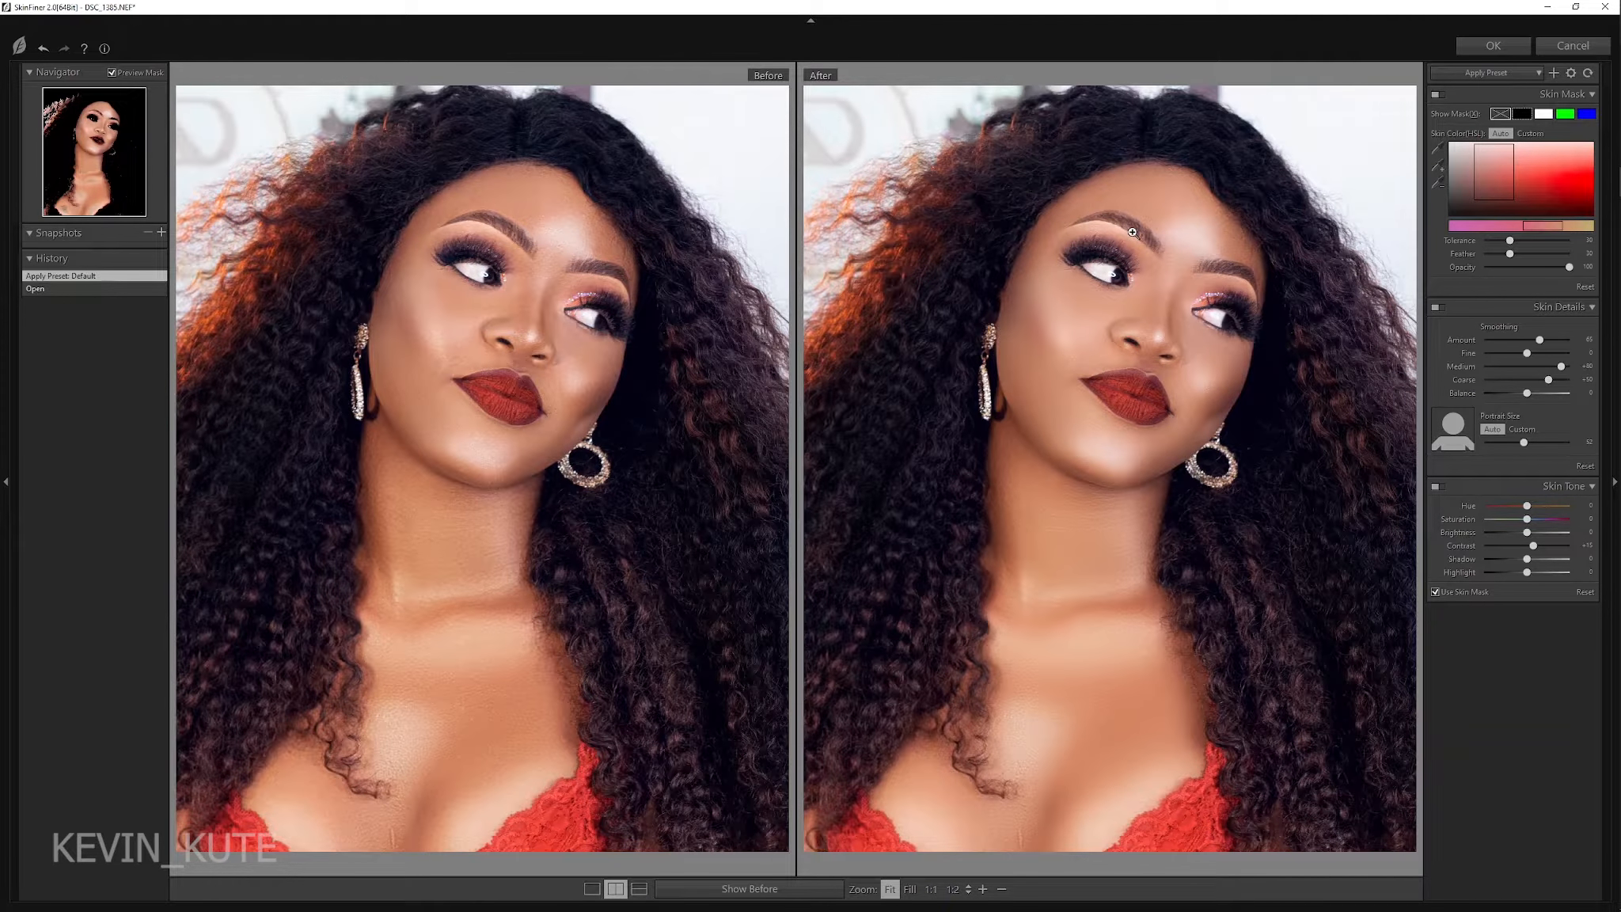
{"action": "left_click", "coordinate": [1585, 547]}
{"action": "type", "text": "0"}
{"action": "key", "text": "Return"}
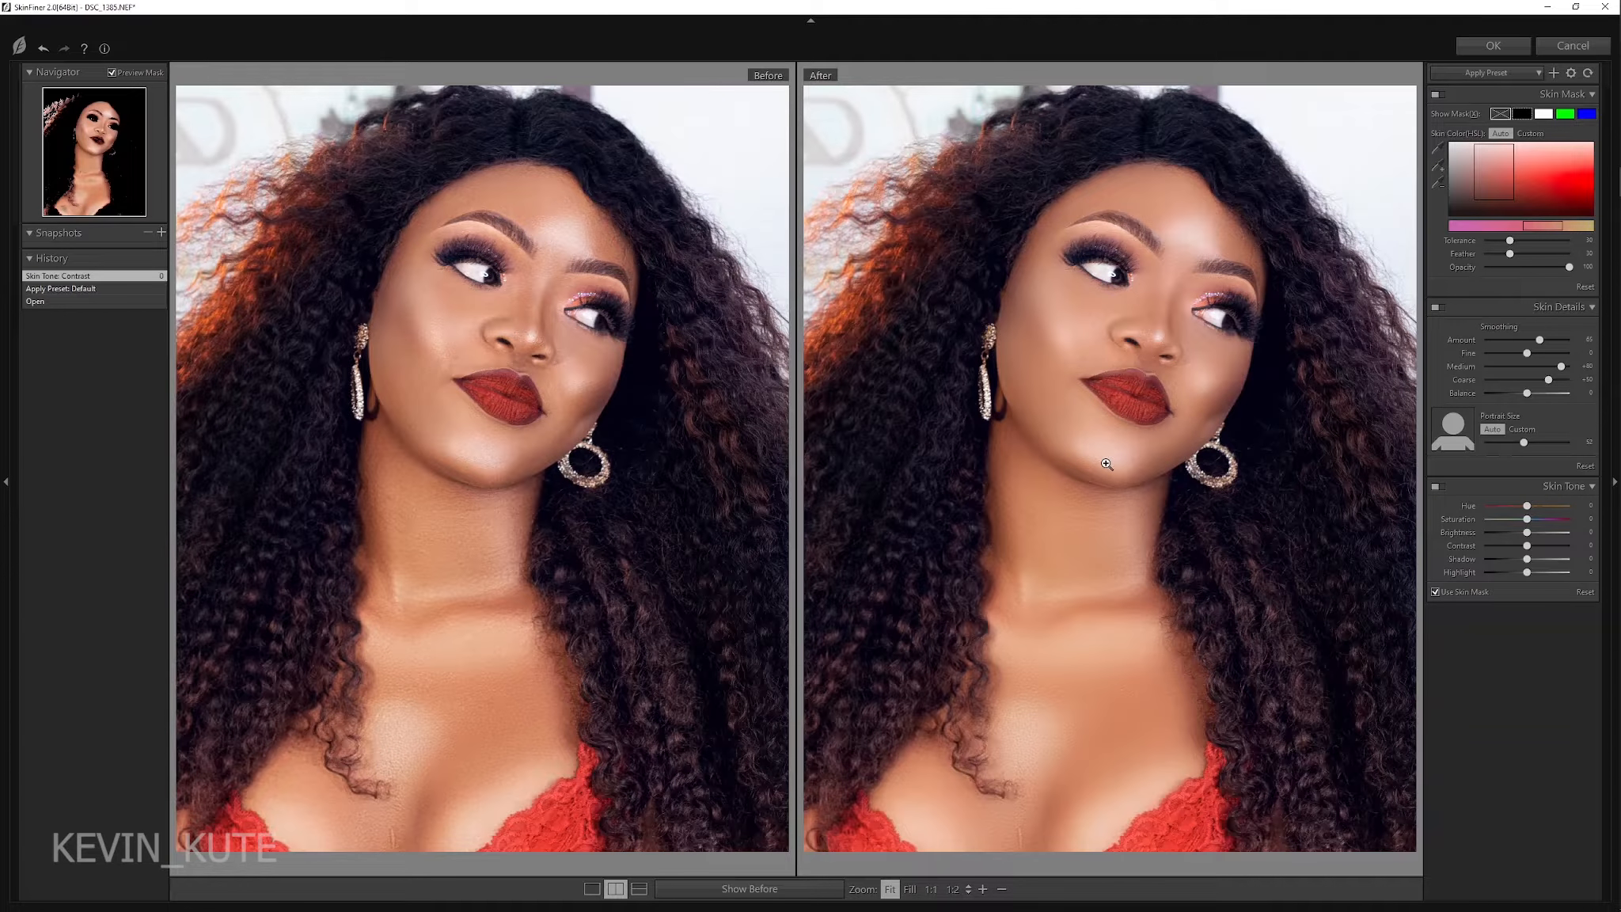
Inspect the face at 1:1, raise the SkinFiner smoothing amount to 72, and apply the filter.
{"action": "left_click", "coordinate": [1152, 280]}
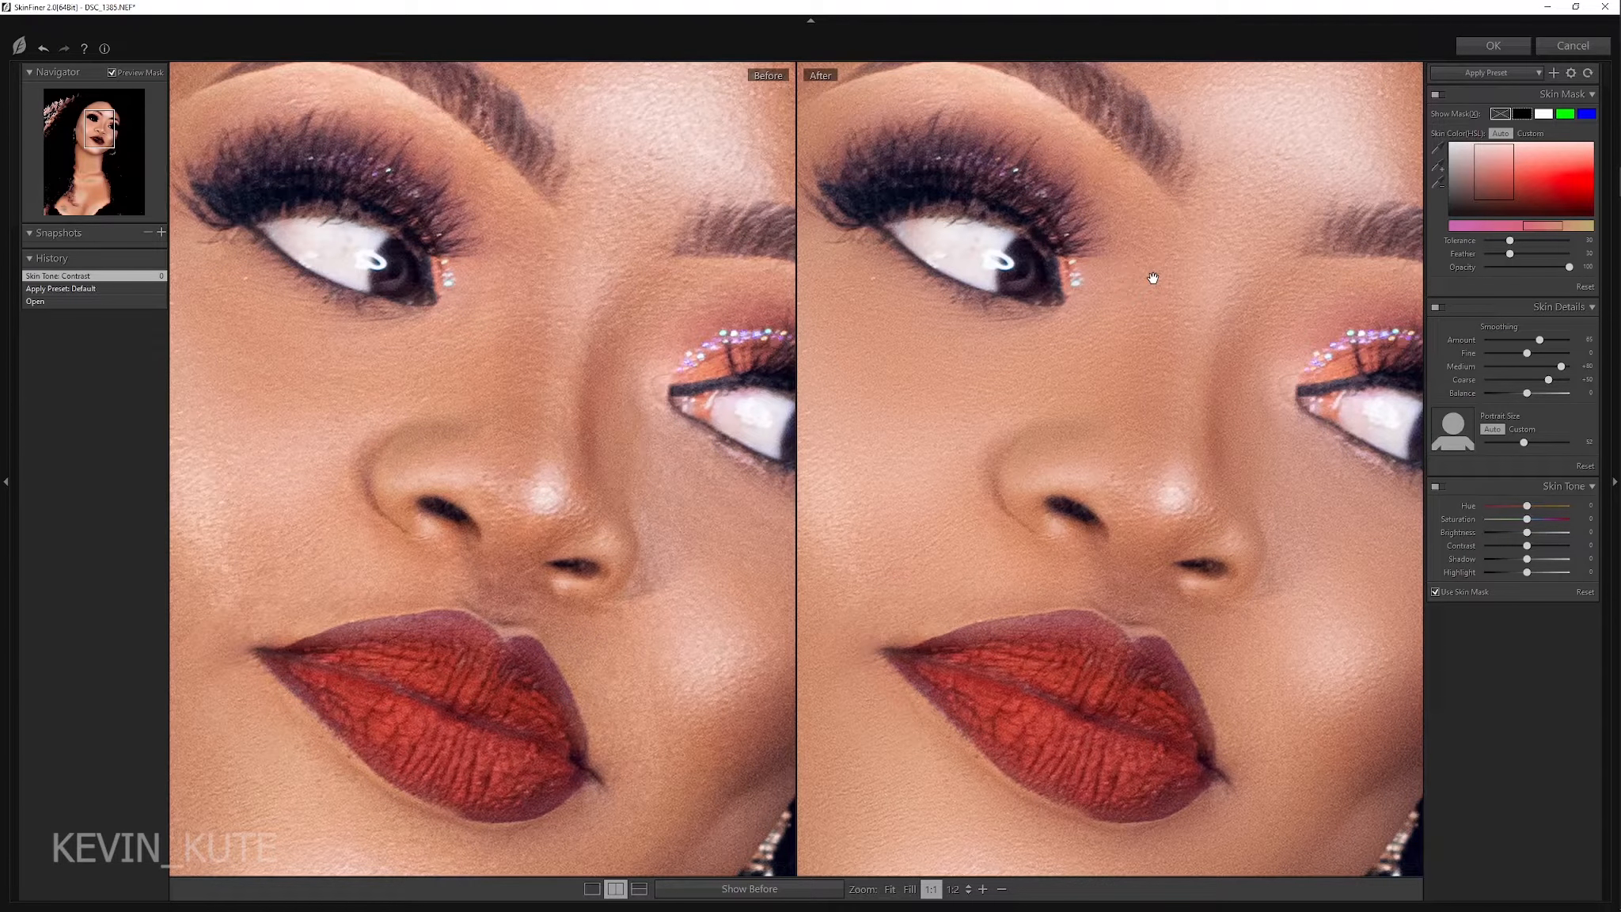
{"action": "left_click_drag", "start_coordinate": [1153, 278], "coordinate": [1150, 507]}
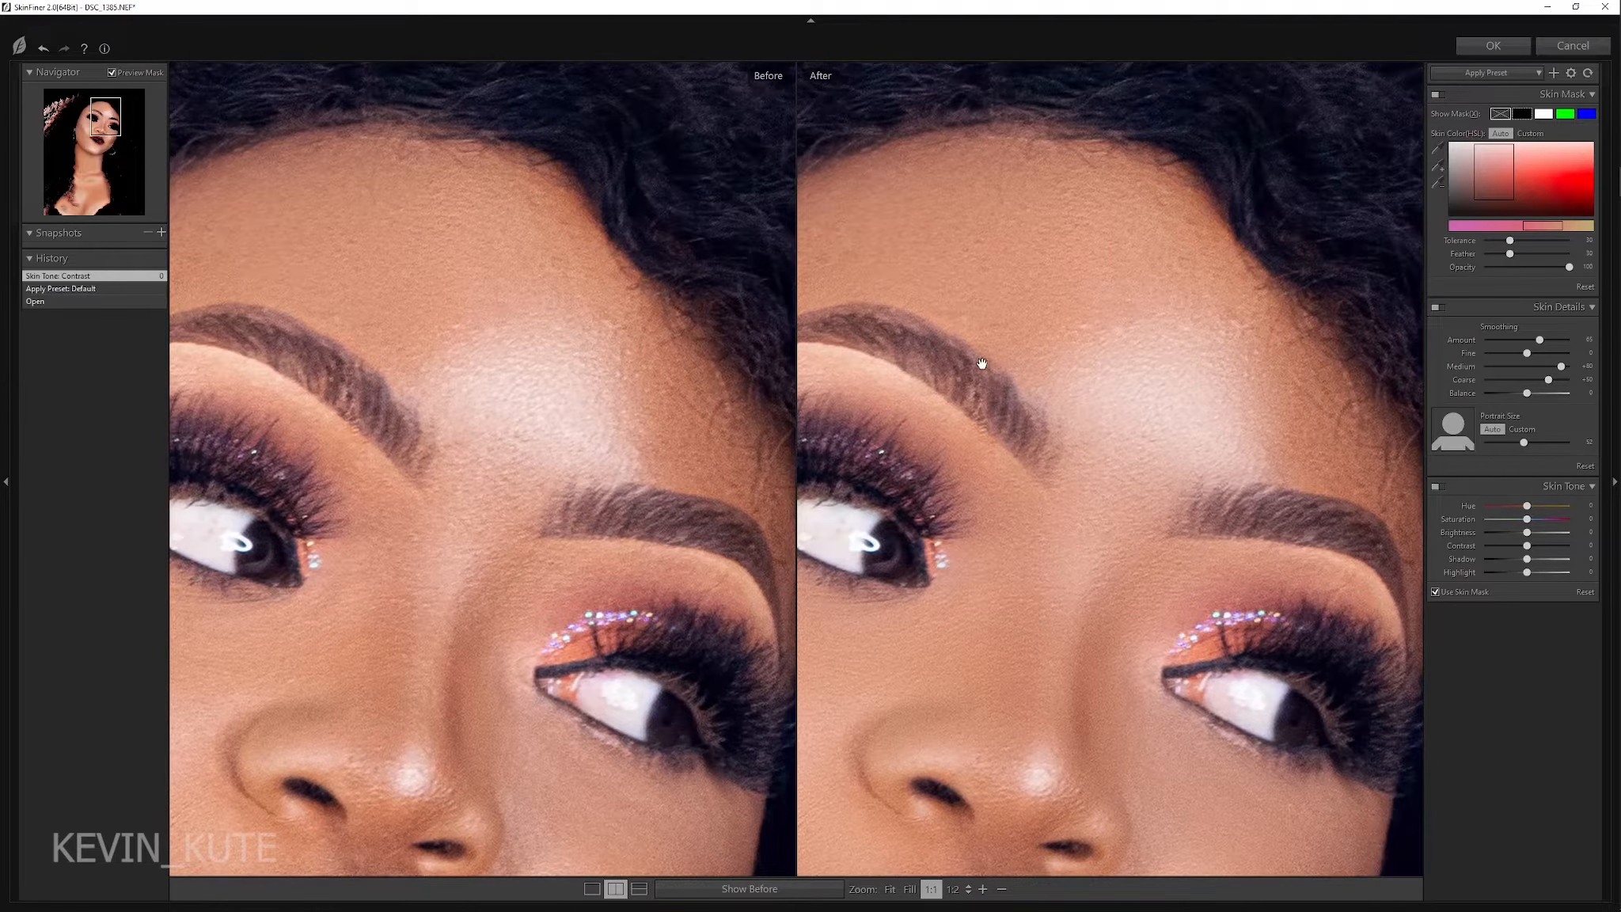
{"action": "left_click_drag", "start_coordinate": [902, 354], "coordinate": [1171, 364]}
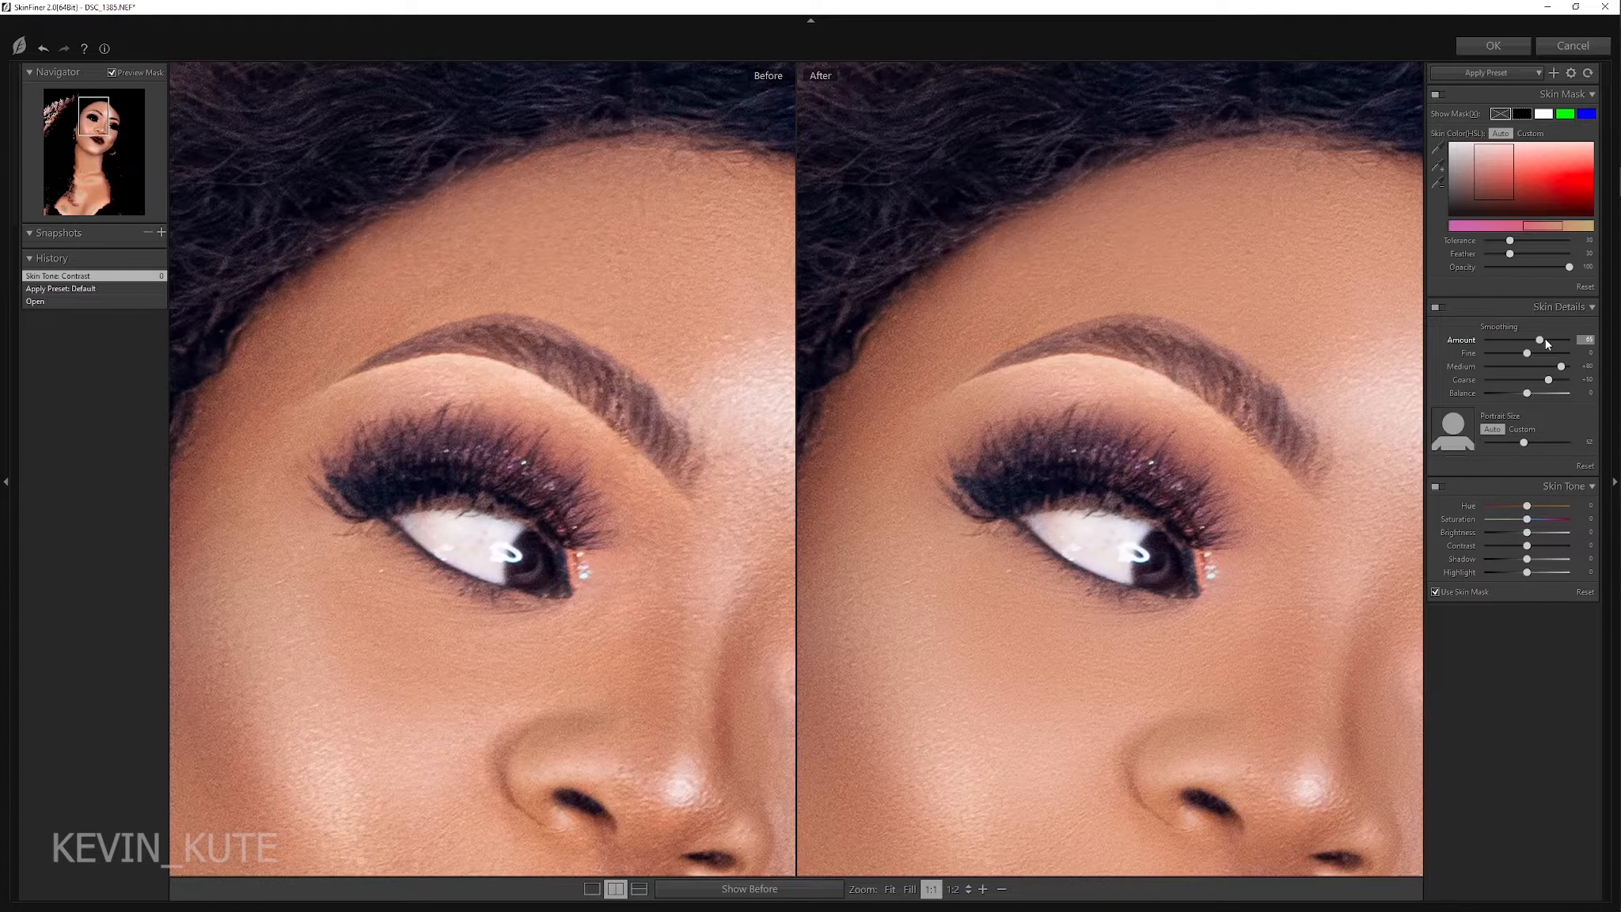
{"action": "left_click_drag", "start_coordinate": [1545, 340], "coordinate": [1550, 340]}
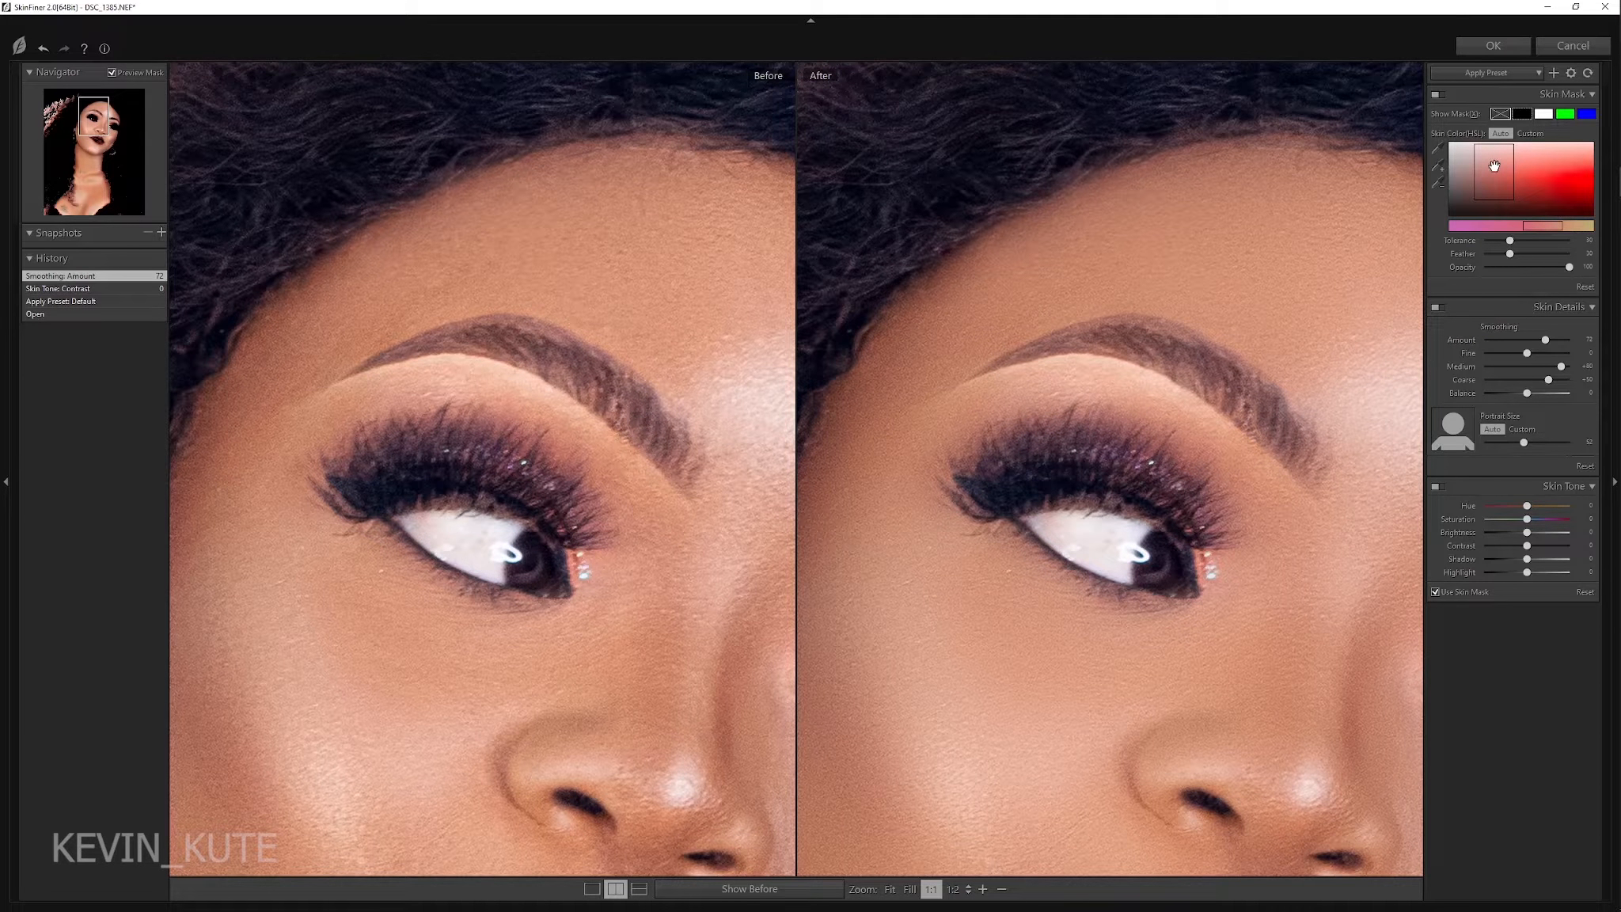
{"action": "left_click", "coordinate": [1491, 47]}
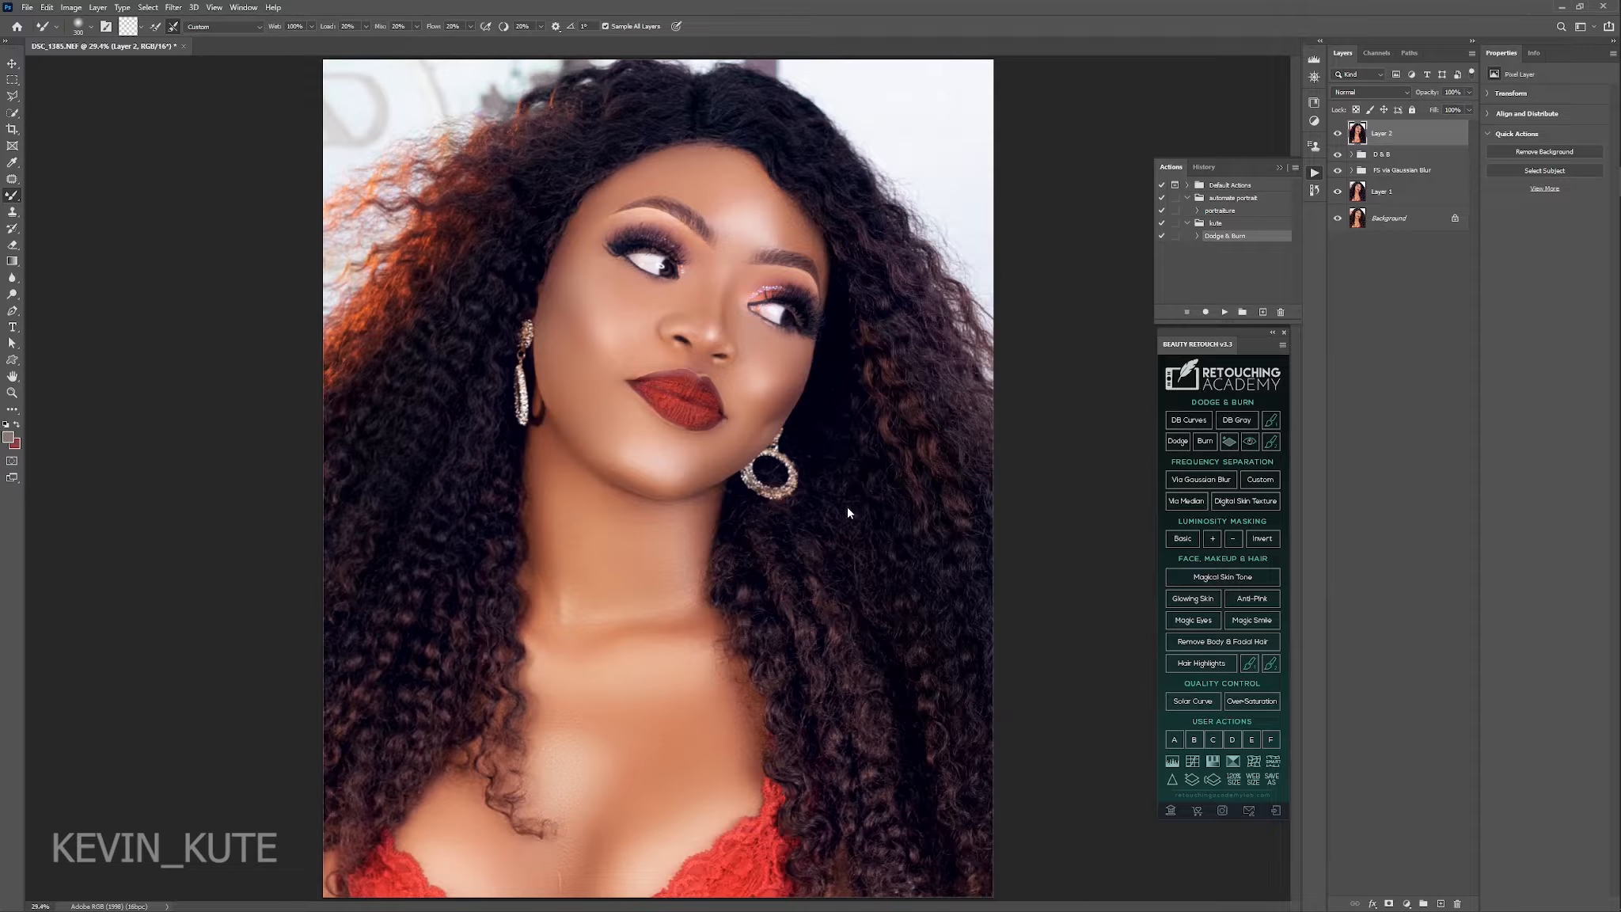
Compare the full portrait, the chin and neck, and the forehead and eyes with and without Layer 2.
{"action": "left_click", "coordinate": [1337, 135]}
{"action": "left_click", "coordinate": [1337, 134]}
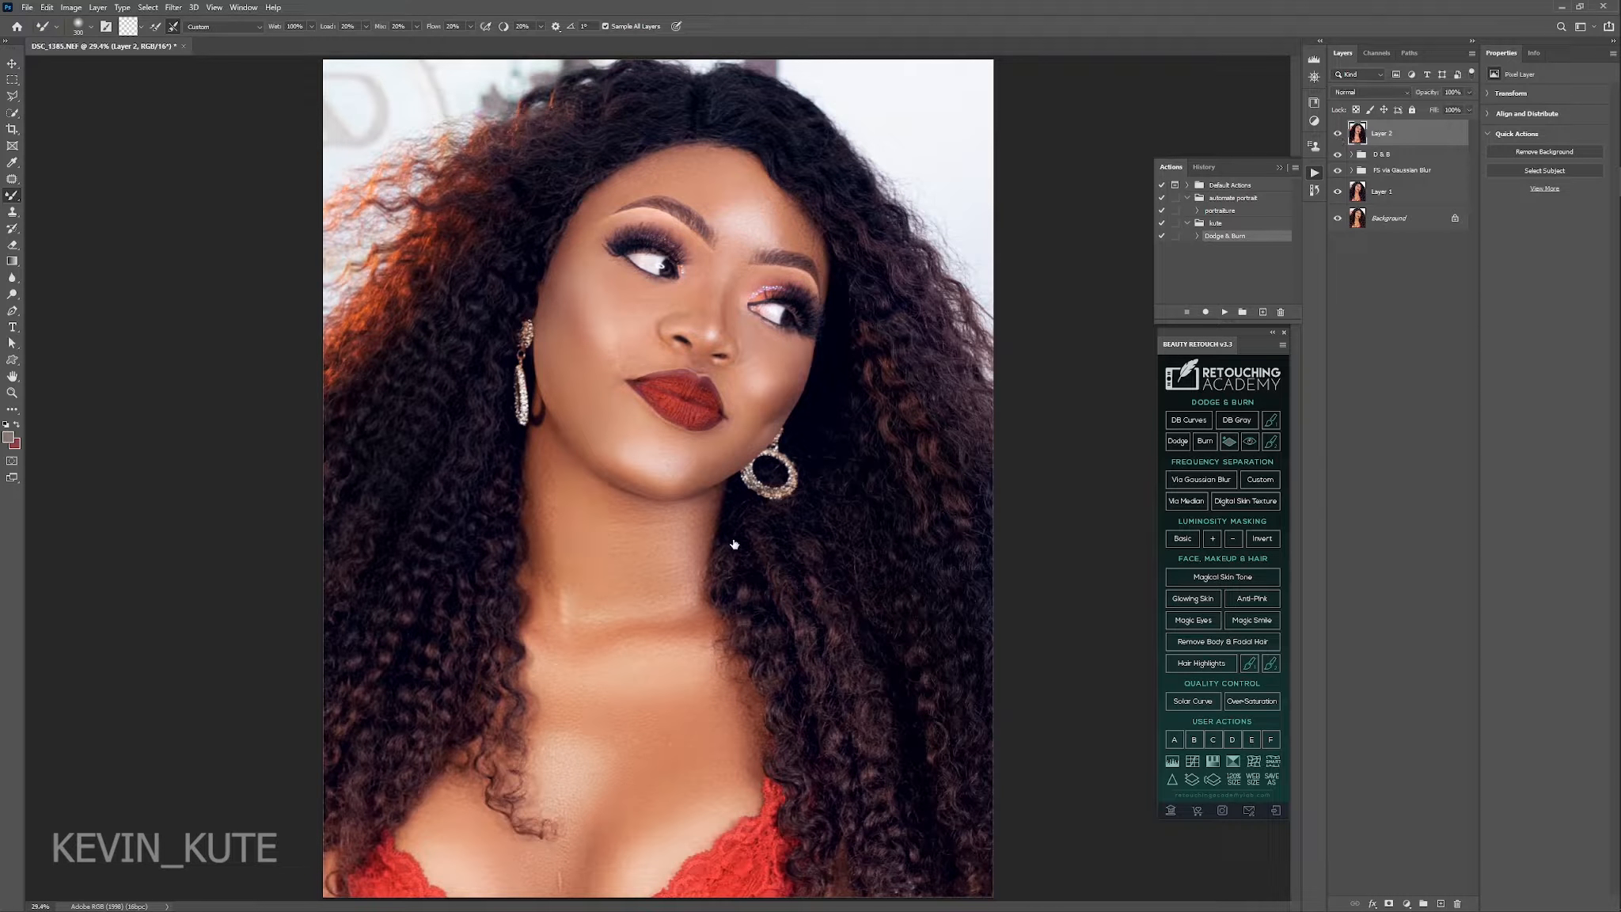
{"action": "left_click", "coordinate": [12, 393]}
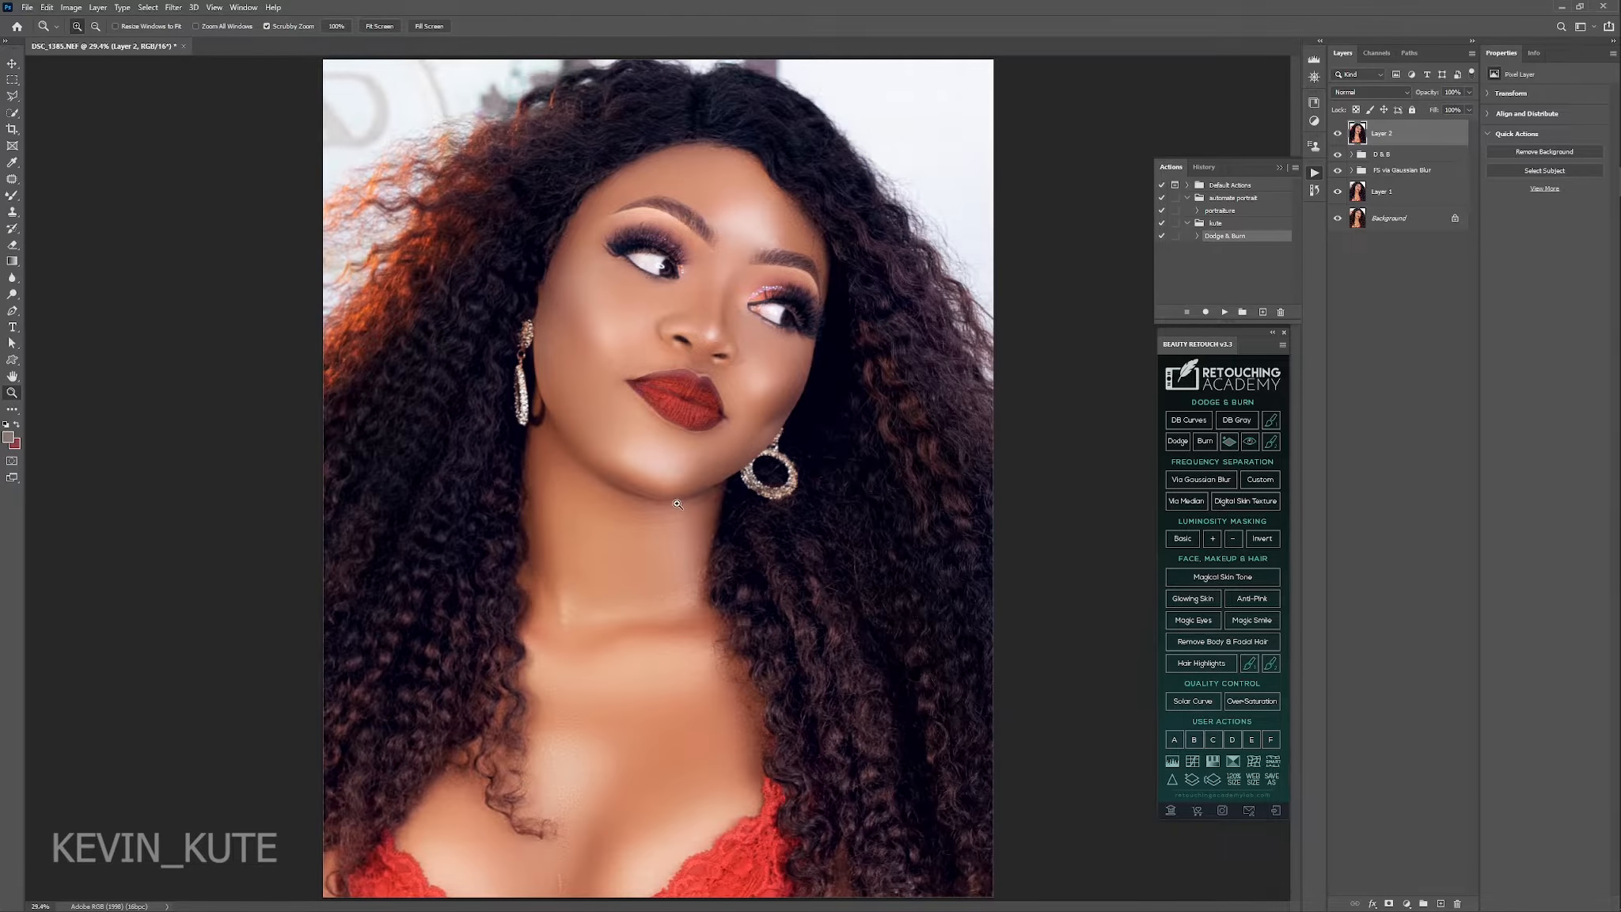
{"action": "left_click_drag", "start_coordinate": [681, 508], "coordinate": [744, 567]}
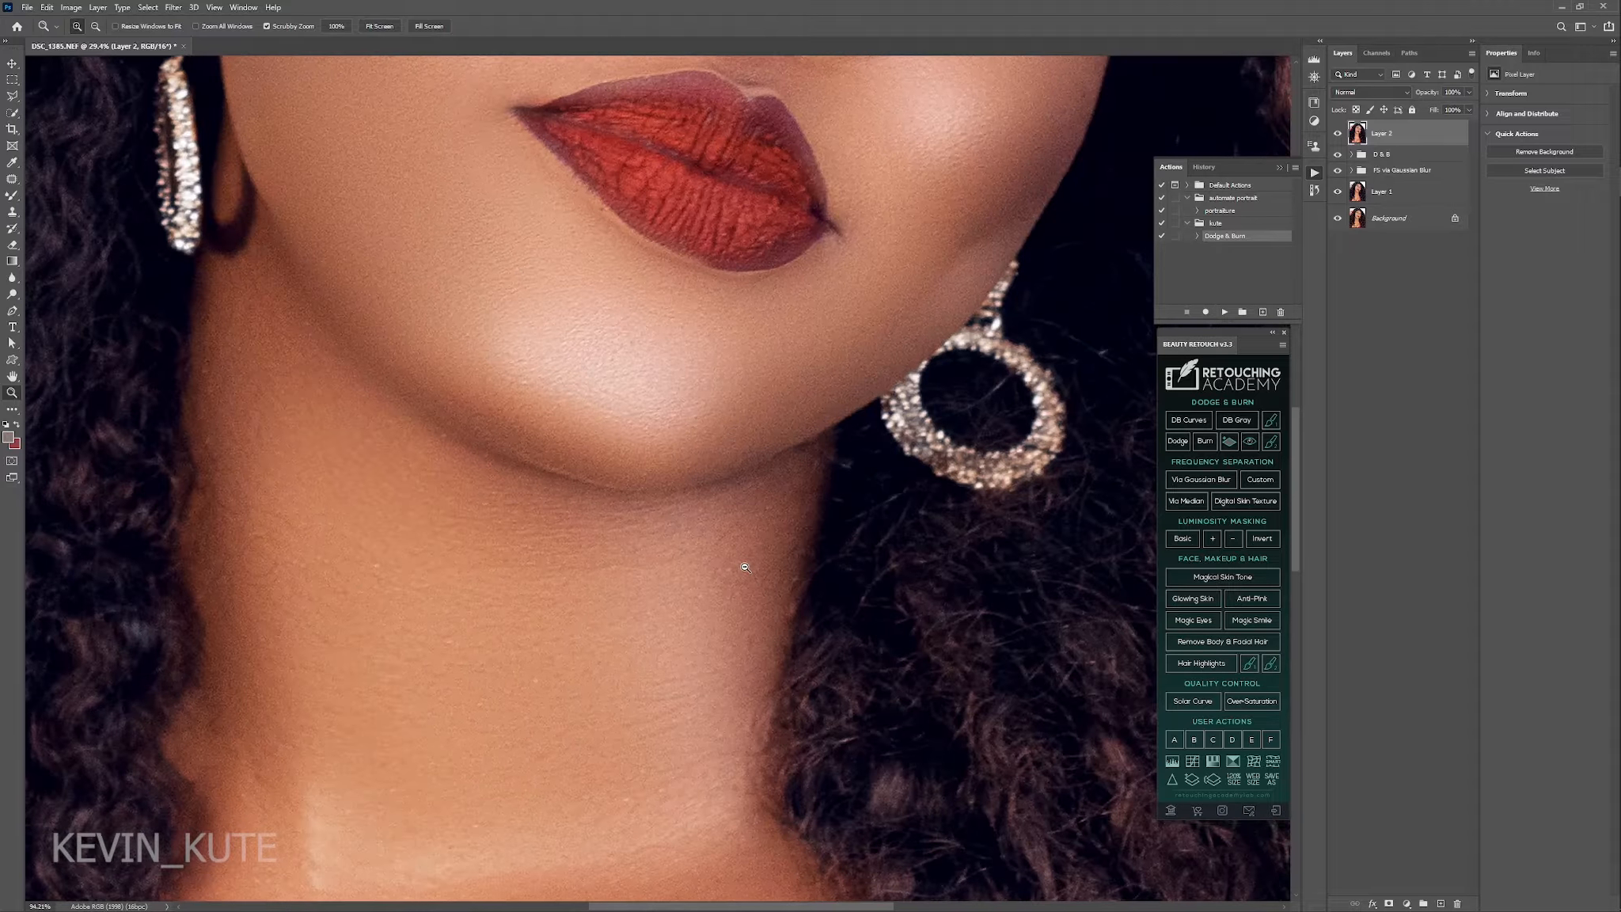
{"action": "left_click", "coordinate": [1337, 135]}
{"action": "left_click", "coordinate": [1336, 134]}
{"action": "left_click", "coordinate": [1337, 135]}
{"action": "left_click_drag", "start_coordinate": [778, 216], "coordinate": [770, 572]}
{"action": "mouse_move", "coordinate": [792, 134]}
{"action": "left_mouse_down"}
{"action": "mouse_move", "coordinate": [706, 306]}
{"action": "mouse_move", "coordinate": [714, 410]}
{"action": "left_mouse_up"}
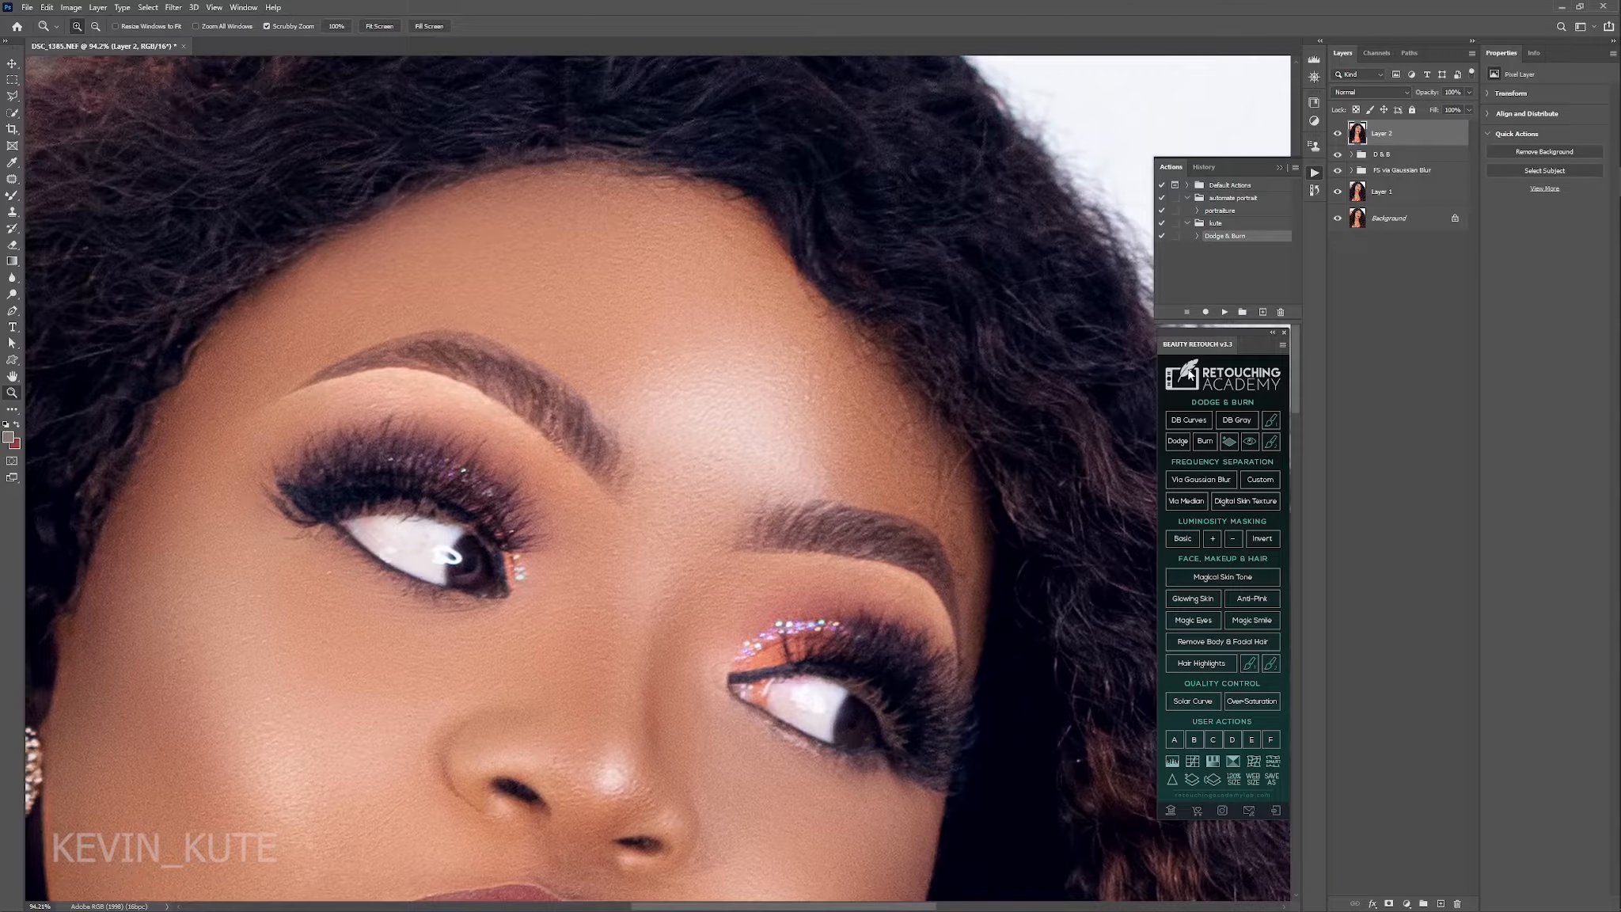
{"action": "left_click", "coordinate": [1336, 137]}
{"action": "left_click", "coordinate": [1336, 137]}
{"action": "left_click_drag", "start_coordinate": [907, 453], "coordinate": [801, 460]}
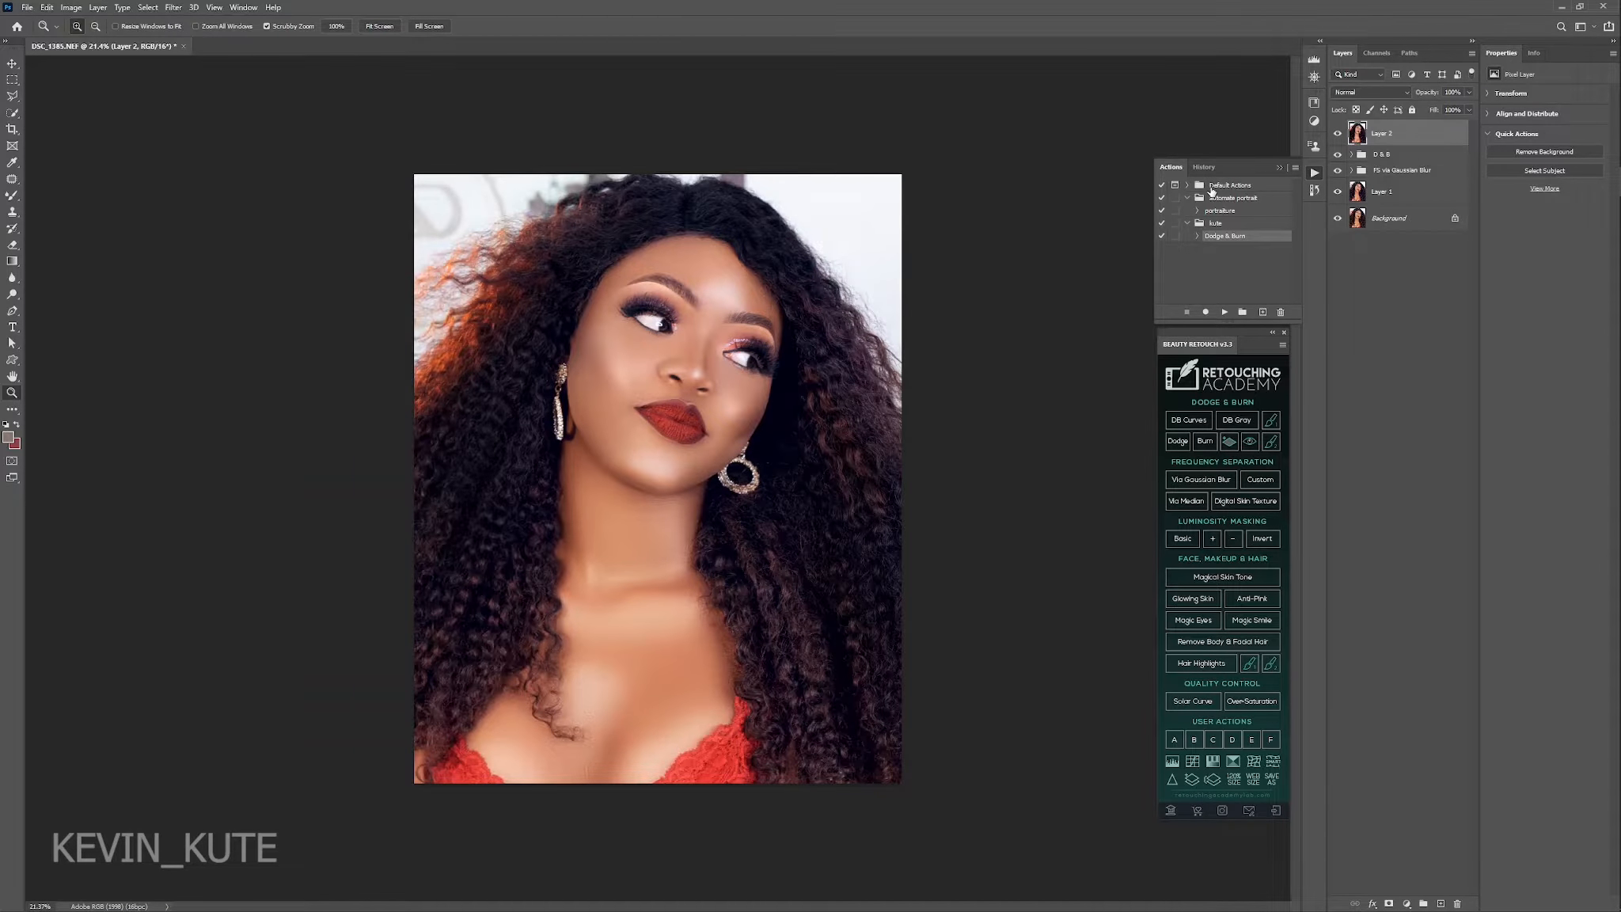
Duplicate Layer 2 and add 2% uniform monochromatic noise to the copy.
{"action": "key", "text": "ctrl+j"}
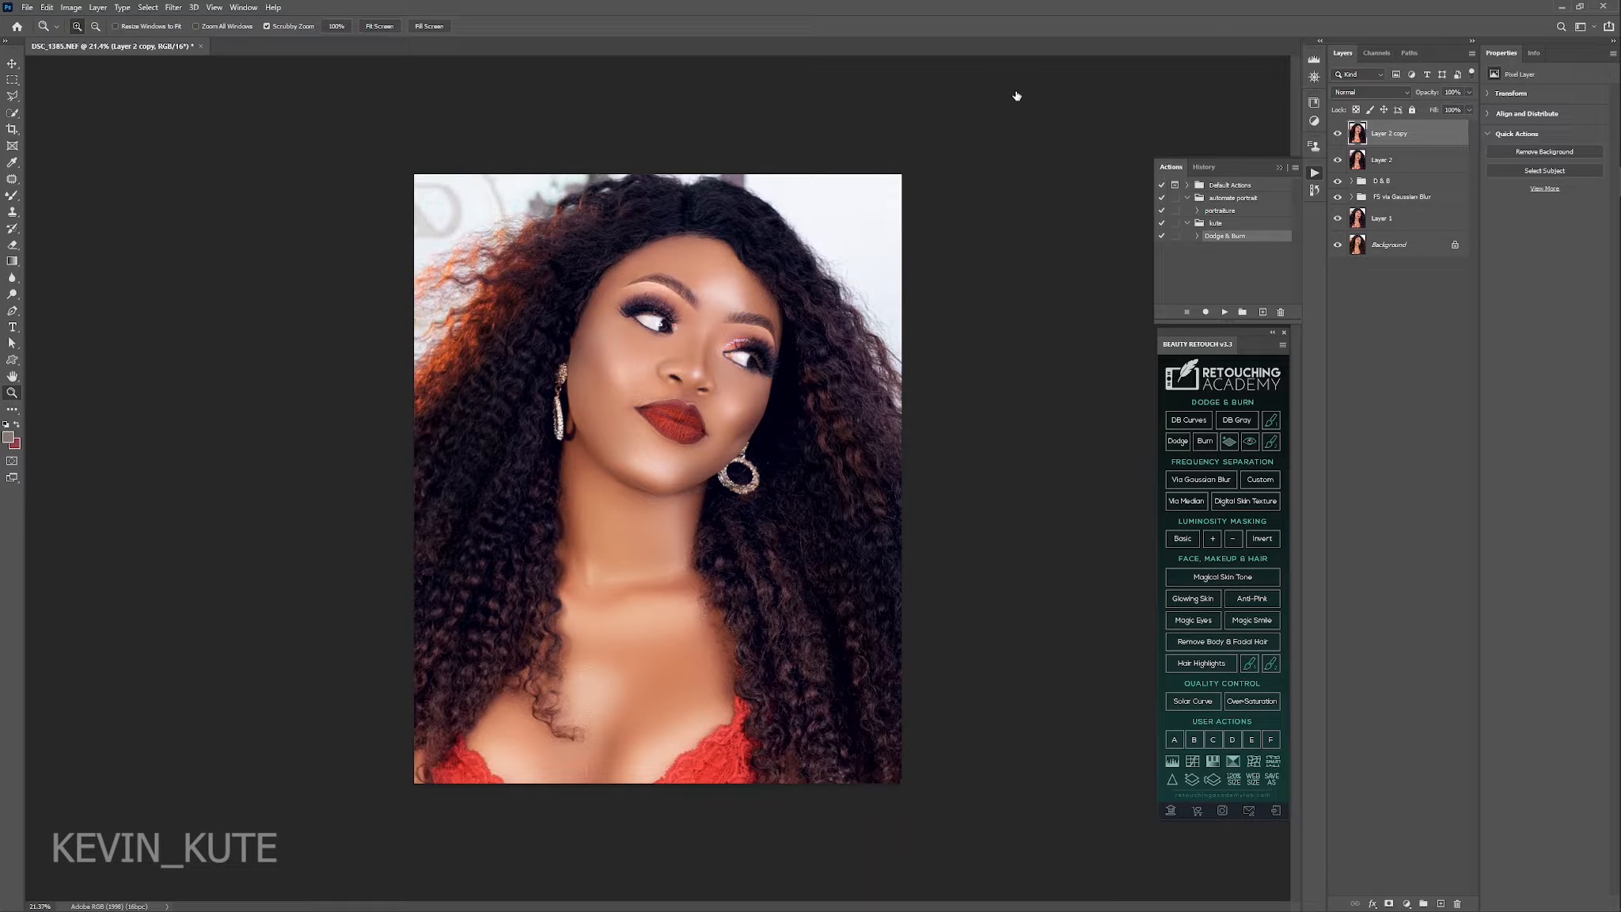
{"action": "left_click", "coordinate": [173, 7]}
{"action": "mouse_move", "coordinate": [238, 205]}
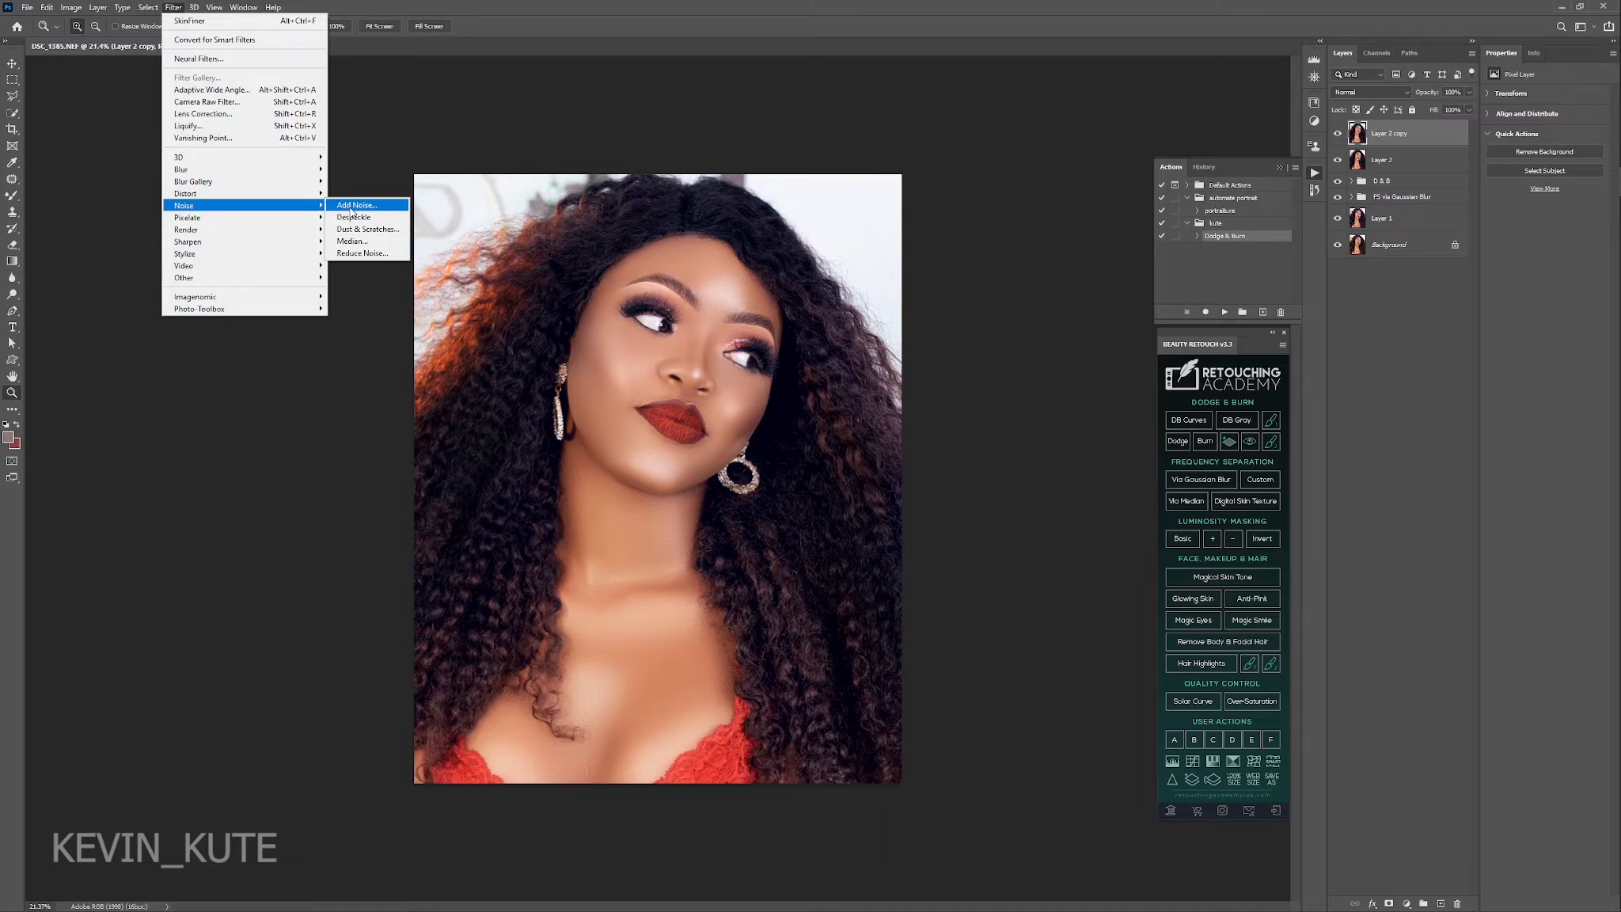
{"action": "left_click", "coordinate": [354, 207]}
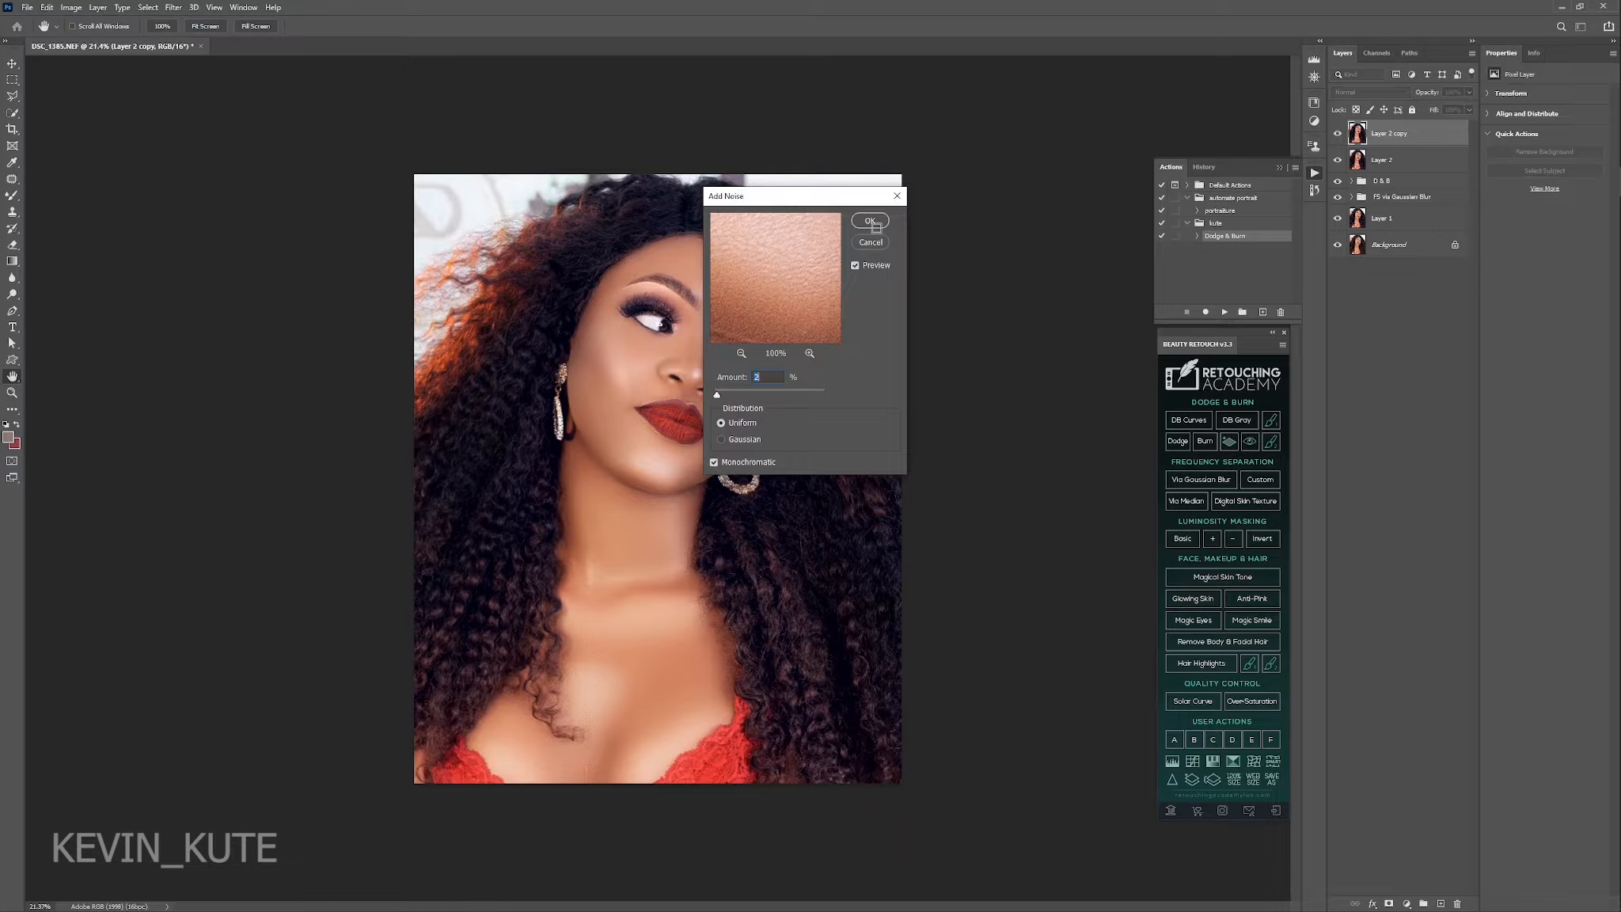
{"action": "left_click", "coordinate": [871, 222]}
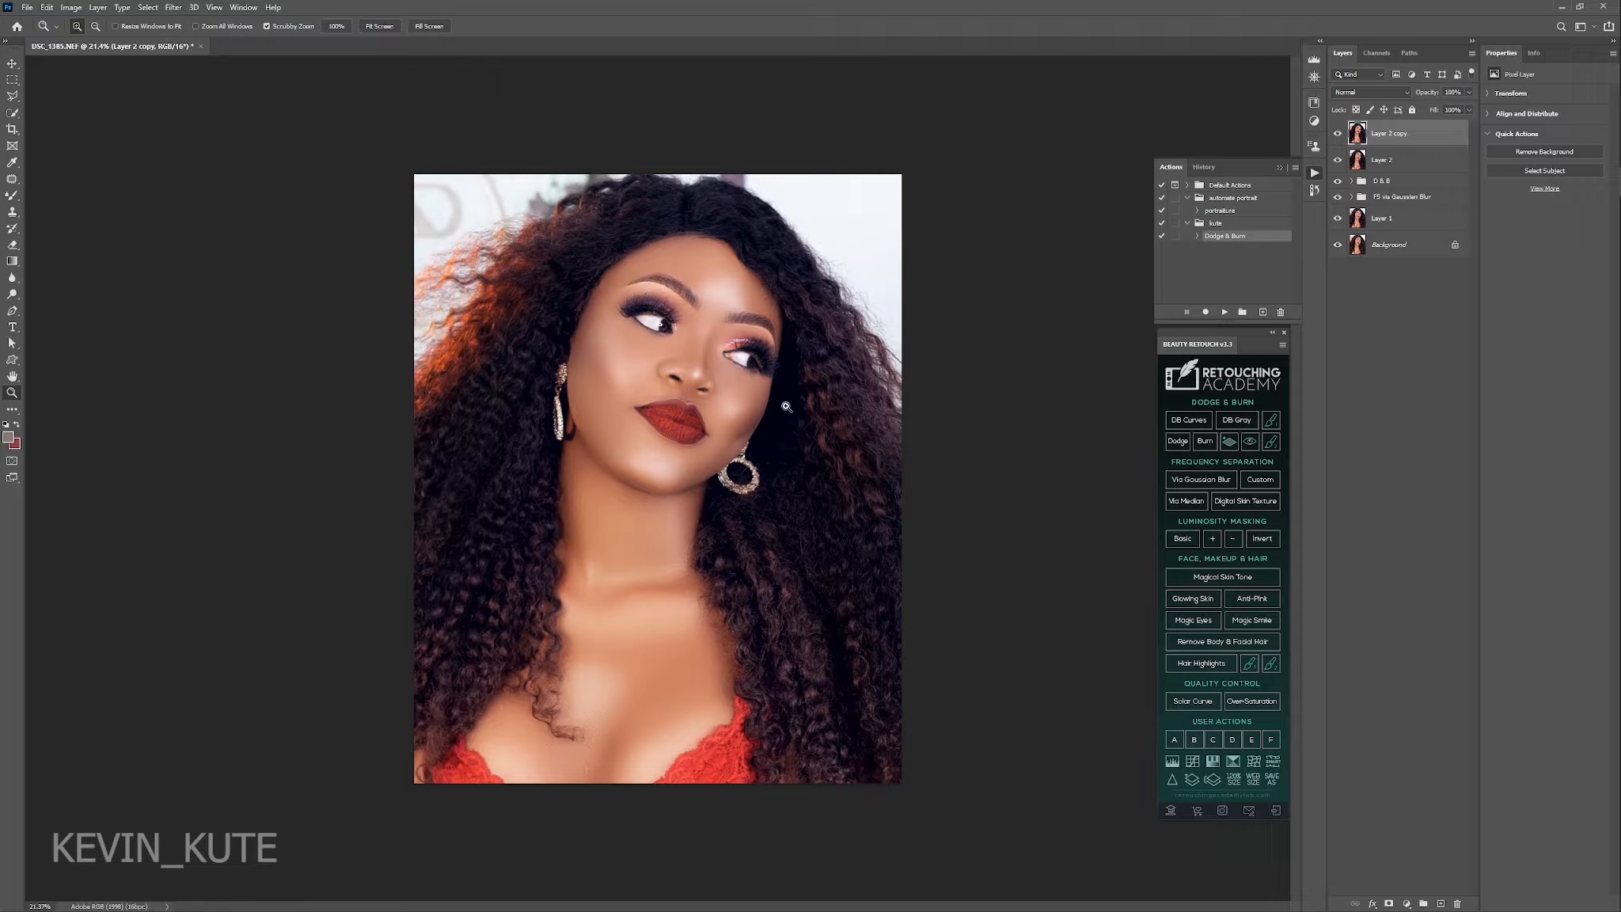
Duplicate the noise layer and, in the Camera Raw filter, set its vignetting to -17 with the midpoint at about 21.
{"action": "key", "text": "ctrl+j"}
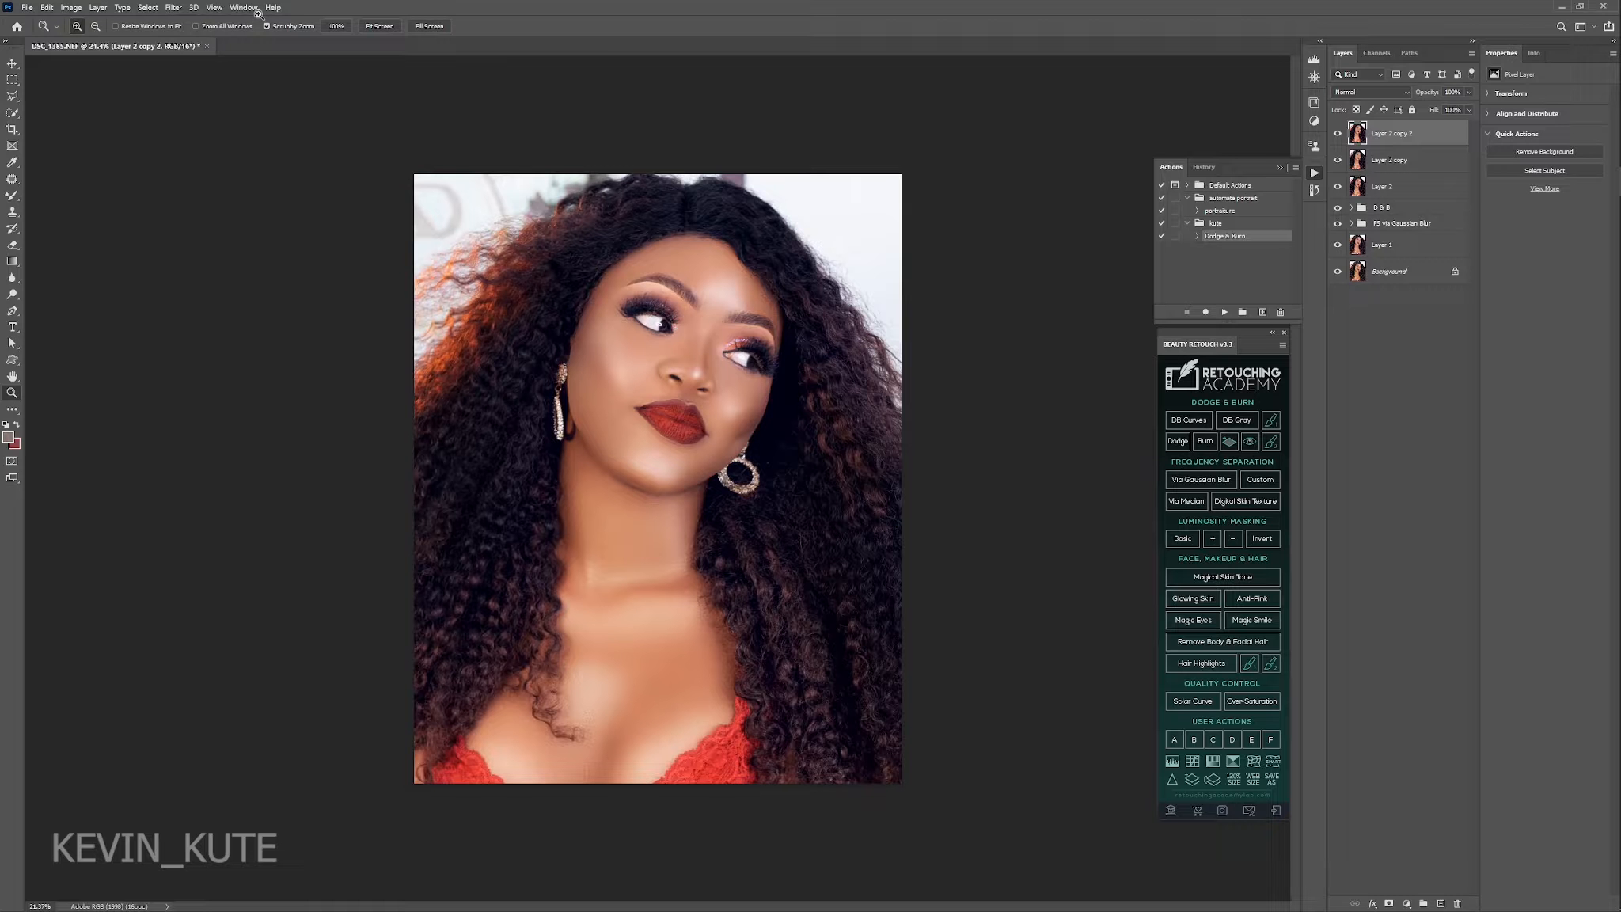
{"action": "left_click", "coordinate": [173, 8]}
{"action": "left_click", "coordinate": [203, 104]}
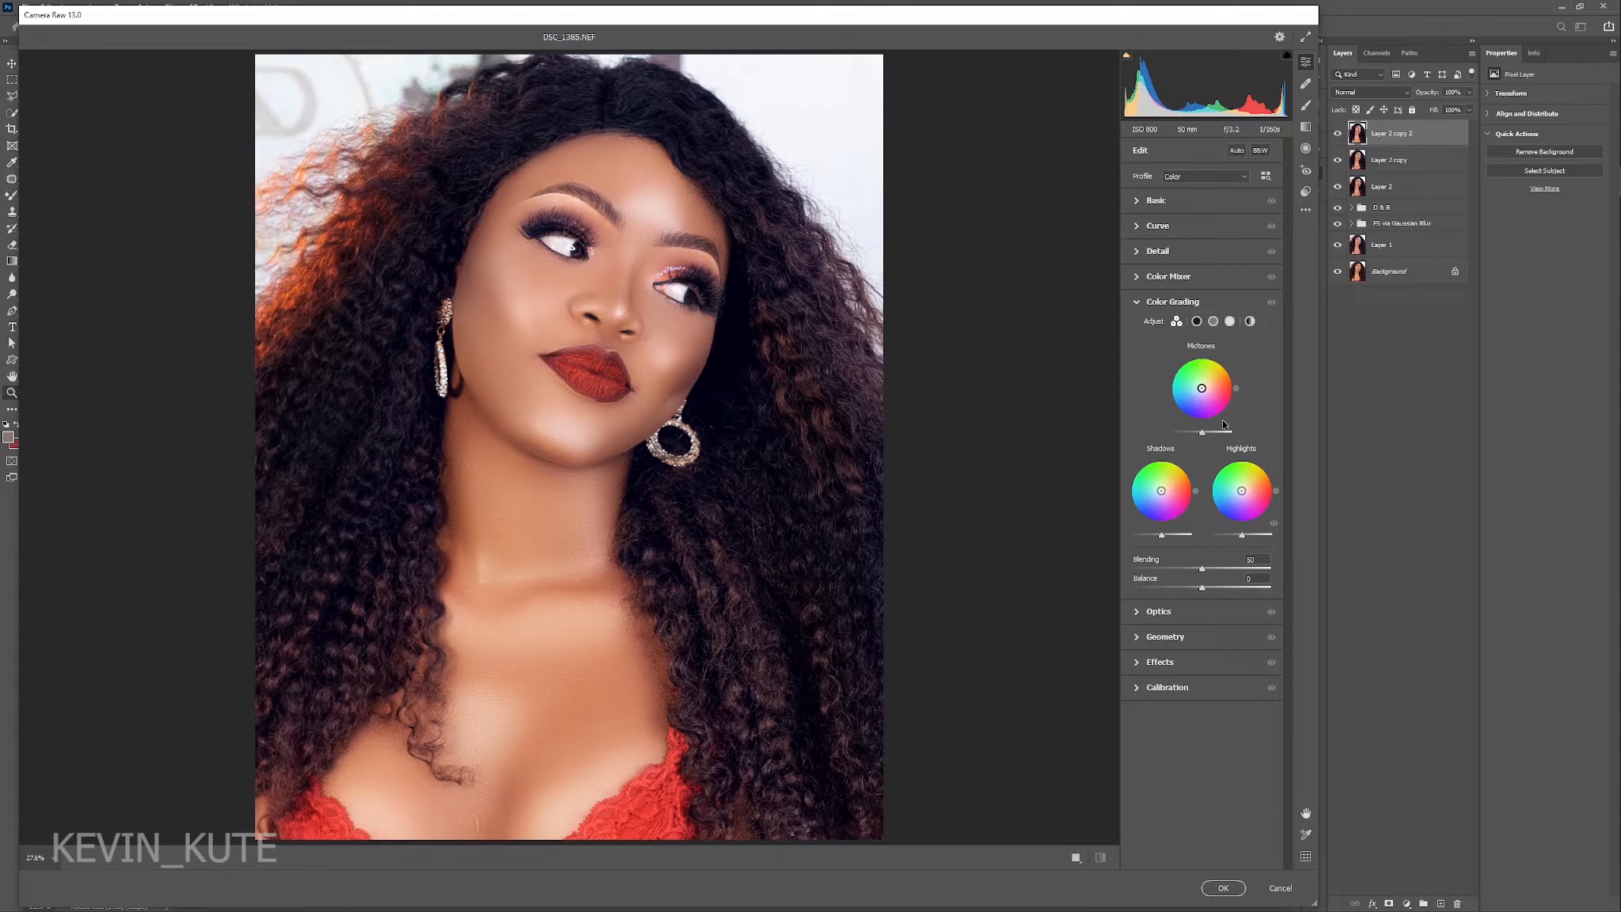
{"action": "left_click", "coordinate": [1160, 662]}
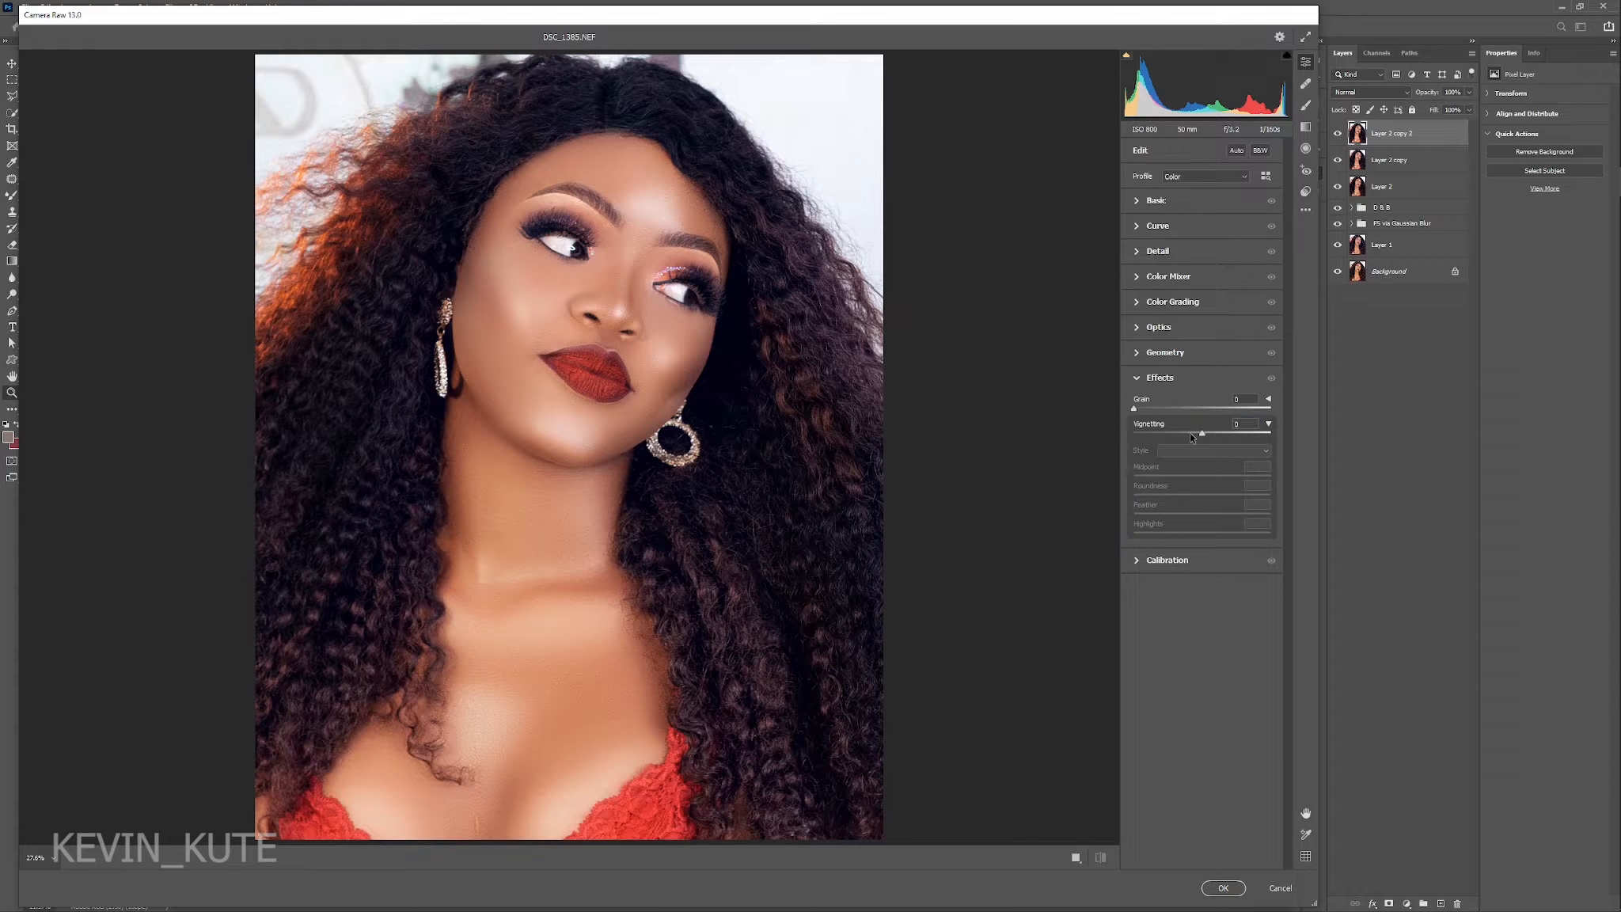
{"action": "left_click", "coordinate": [1189, 432]}
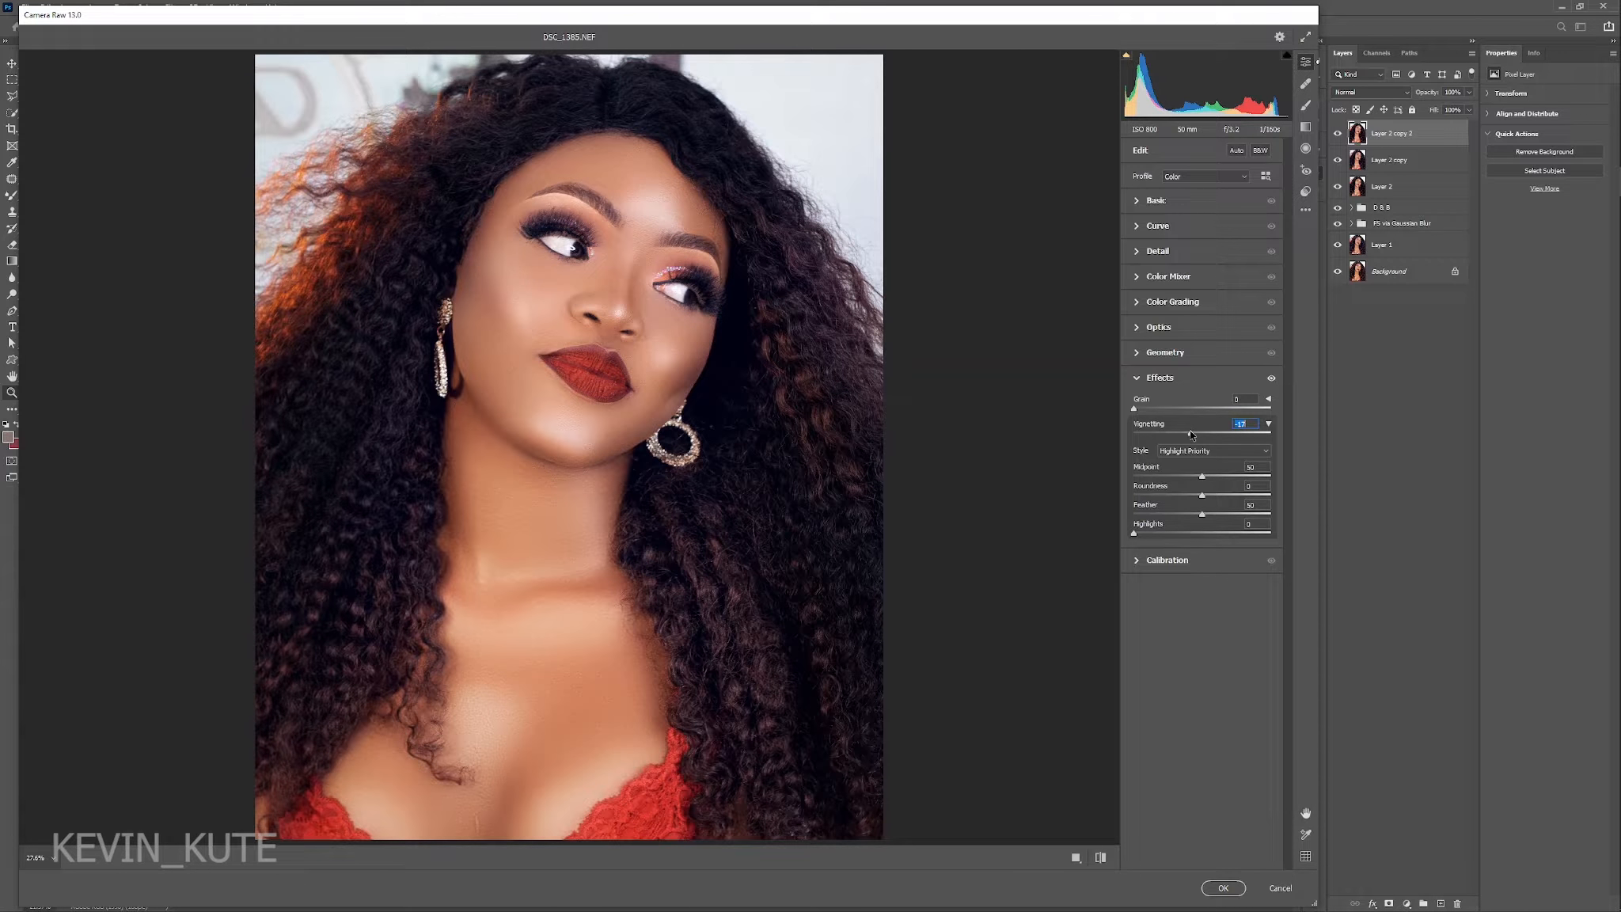
{"action": "left_click", "coordinate": [1200, 477]}
{"action": "left_click_drag", "start_coordinate": [1200, 478], "coordinate": [1165, 475]}
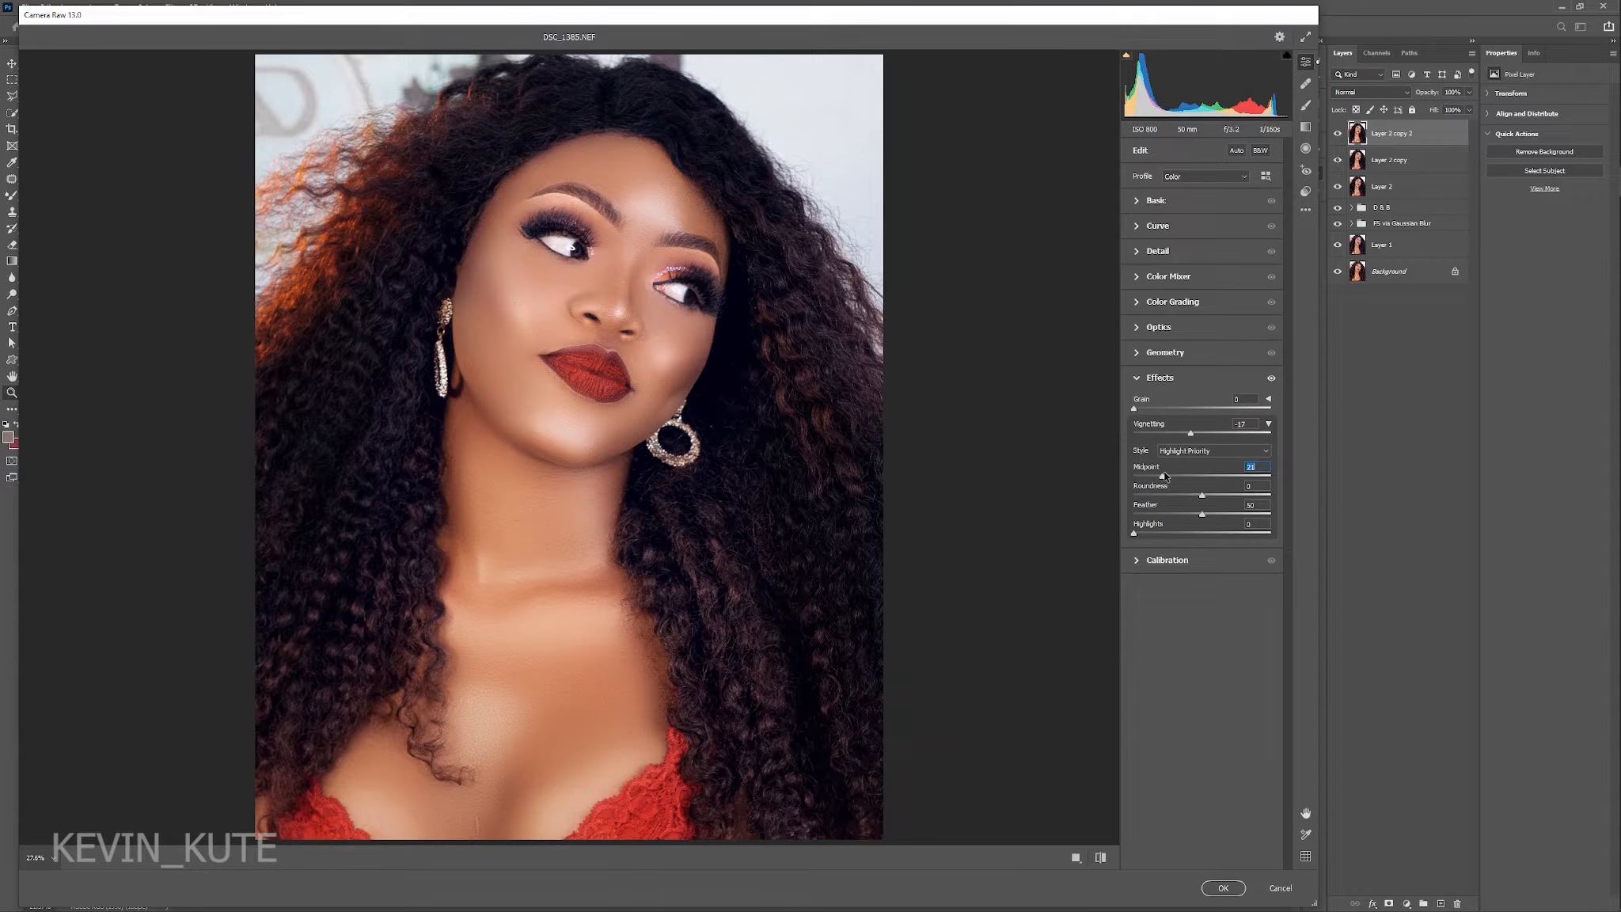
Fine-tune the vignetting amount in small increments and apply the Camera Raw filter.
{"action": "left_click_drag", "start_coordinate": [1248, 424], "coordinate": [1215, 426]}
{"action": "key", "text": "Up"}
{"action": "key", "text": "Up"}
{"action": "key", "text": "Up"}
{"action": "key", "text": "Up"}
{"action": "key", "text": "Return"}
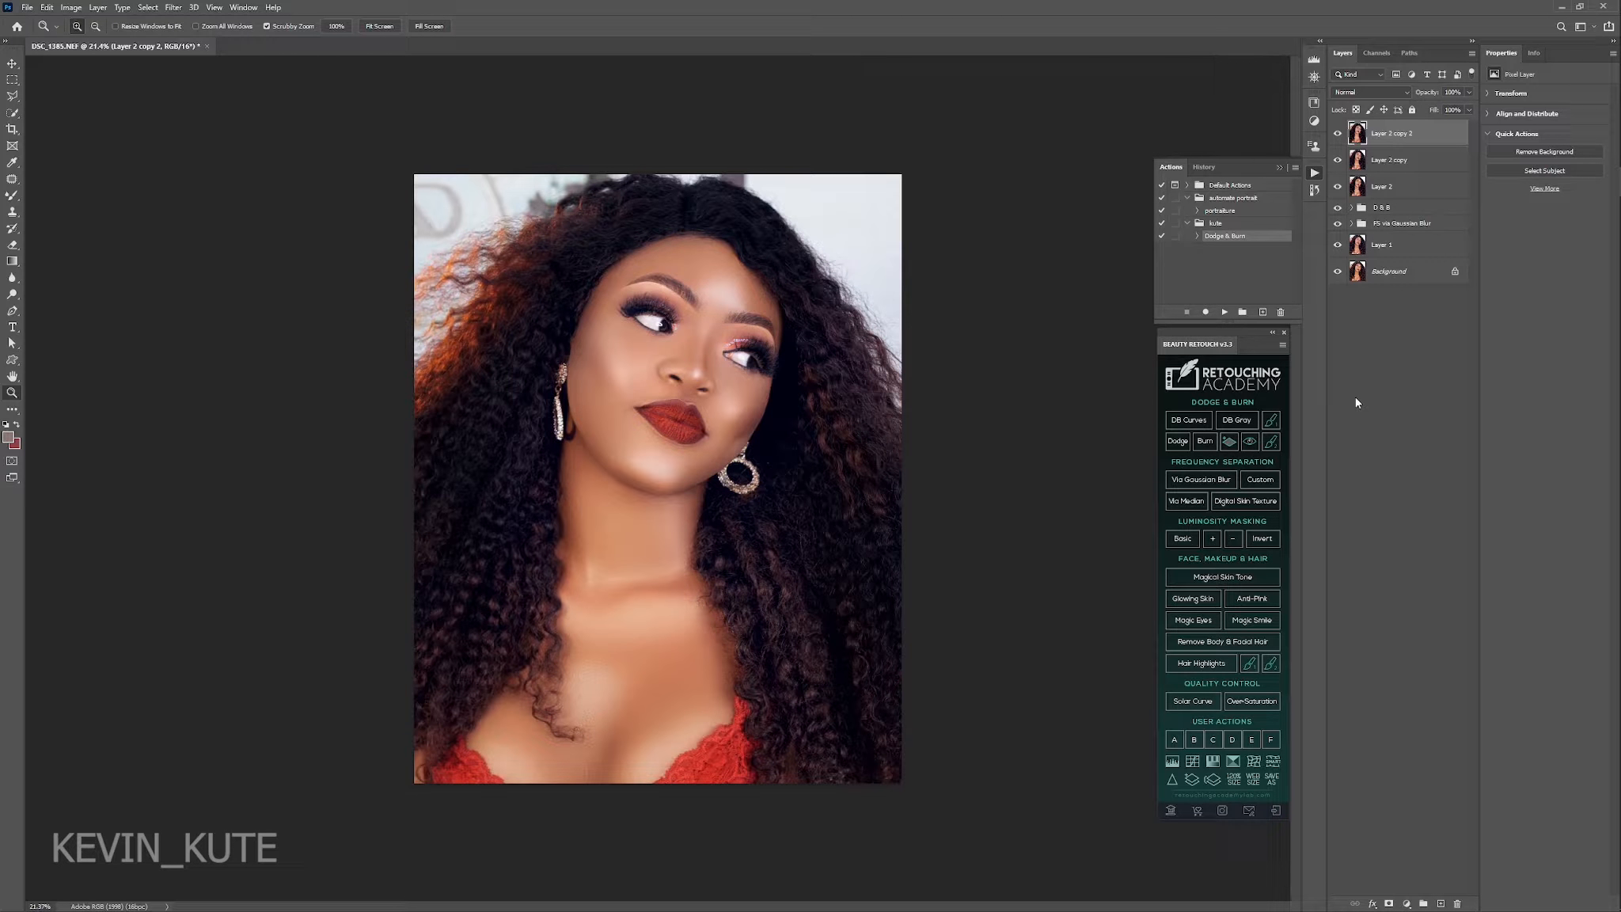
Add a Levels adjustment with black input 12 and reveal it over the face, neck and chest through an inverted mask.
{"action": "left_click", "coordinate": [1406, 903]}
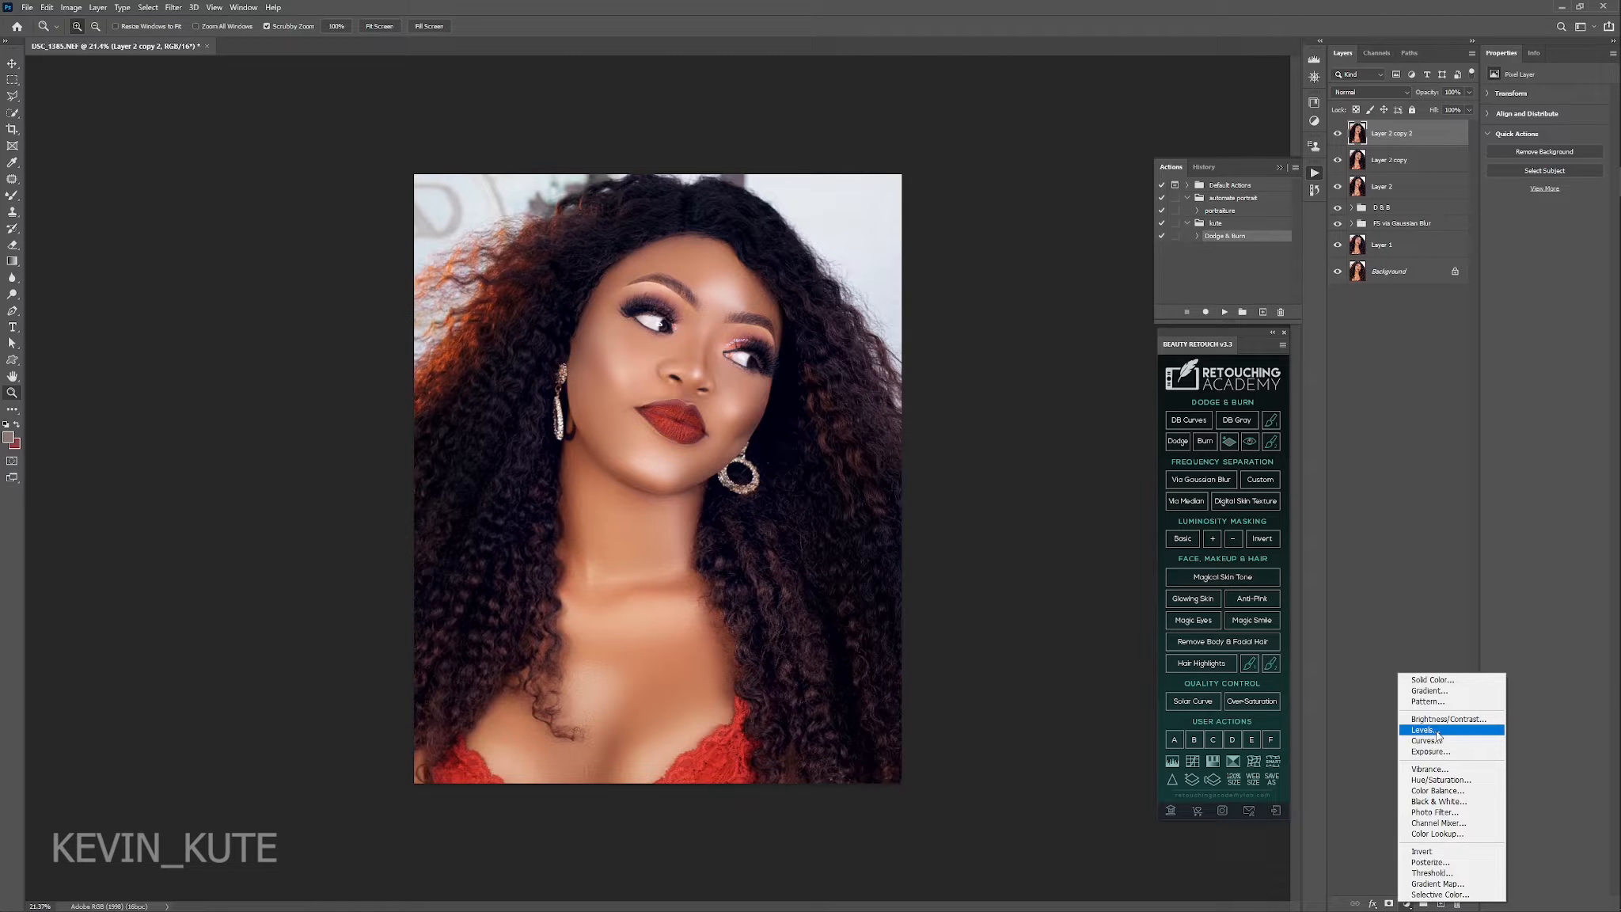
{"action": "left_click", "coordinate": [1425, 730]}
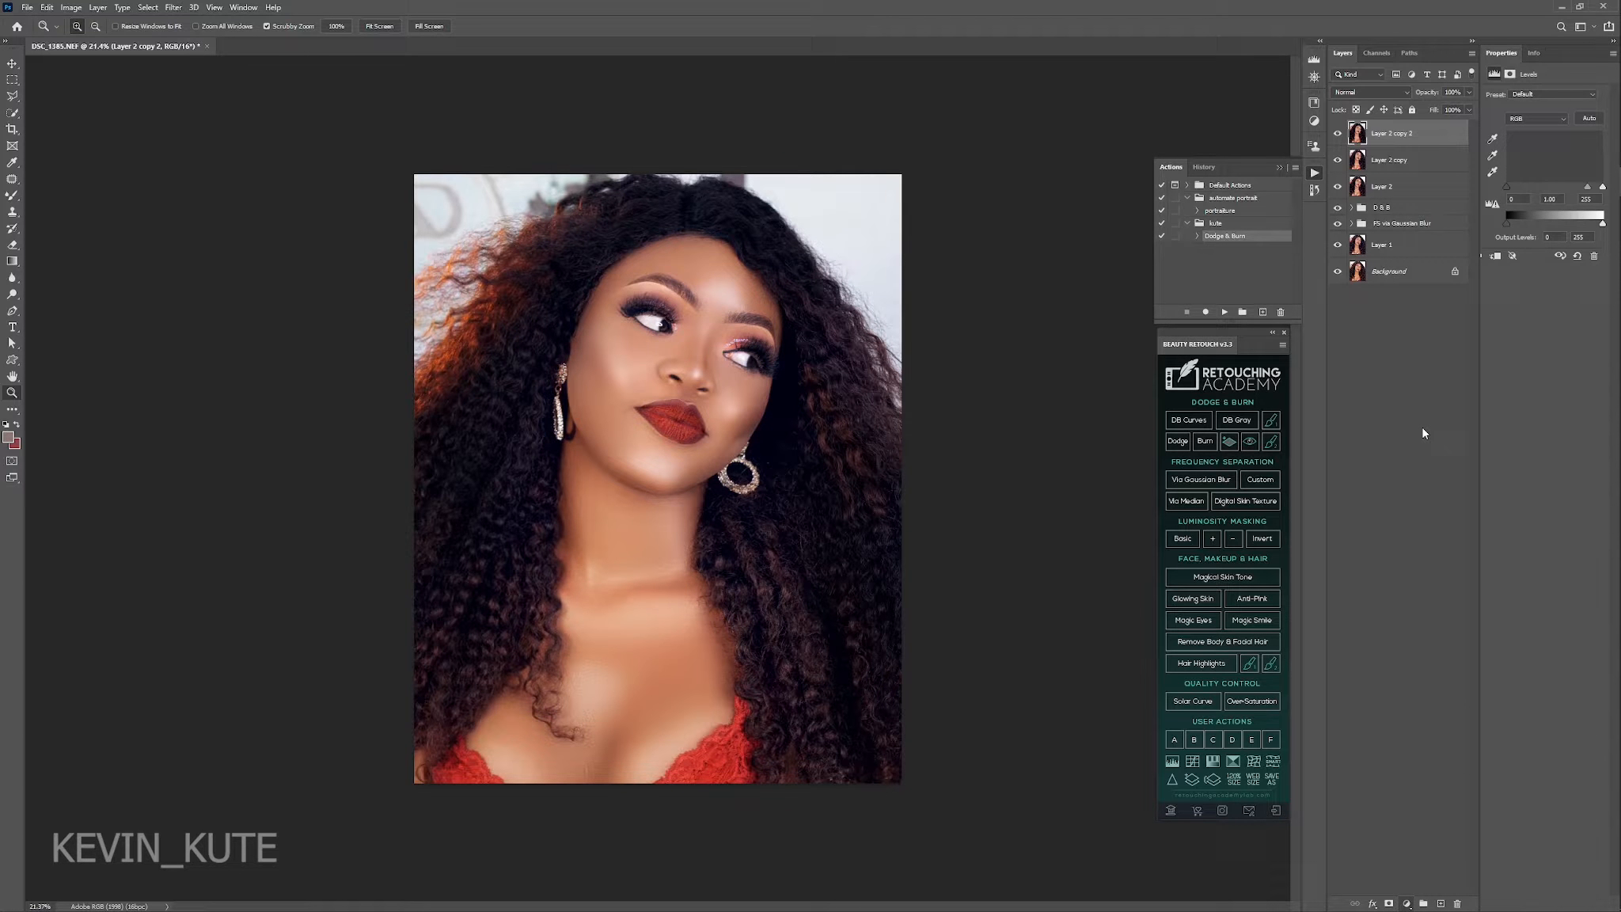
{"action": "left_click_drag", "start_coordinate": [1507, 187], "coordinate": [1511, 186]}
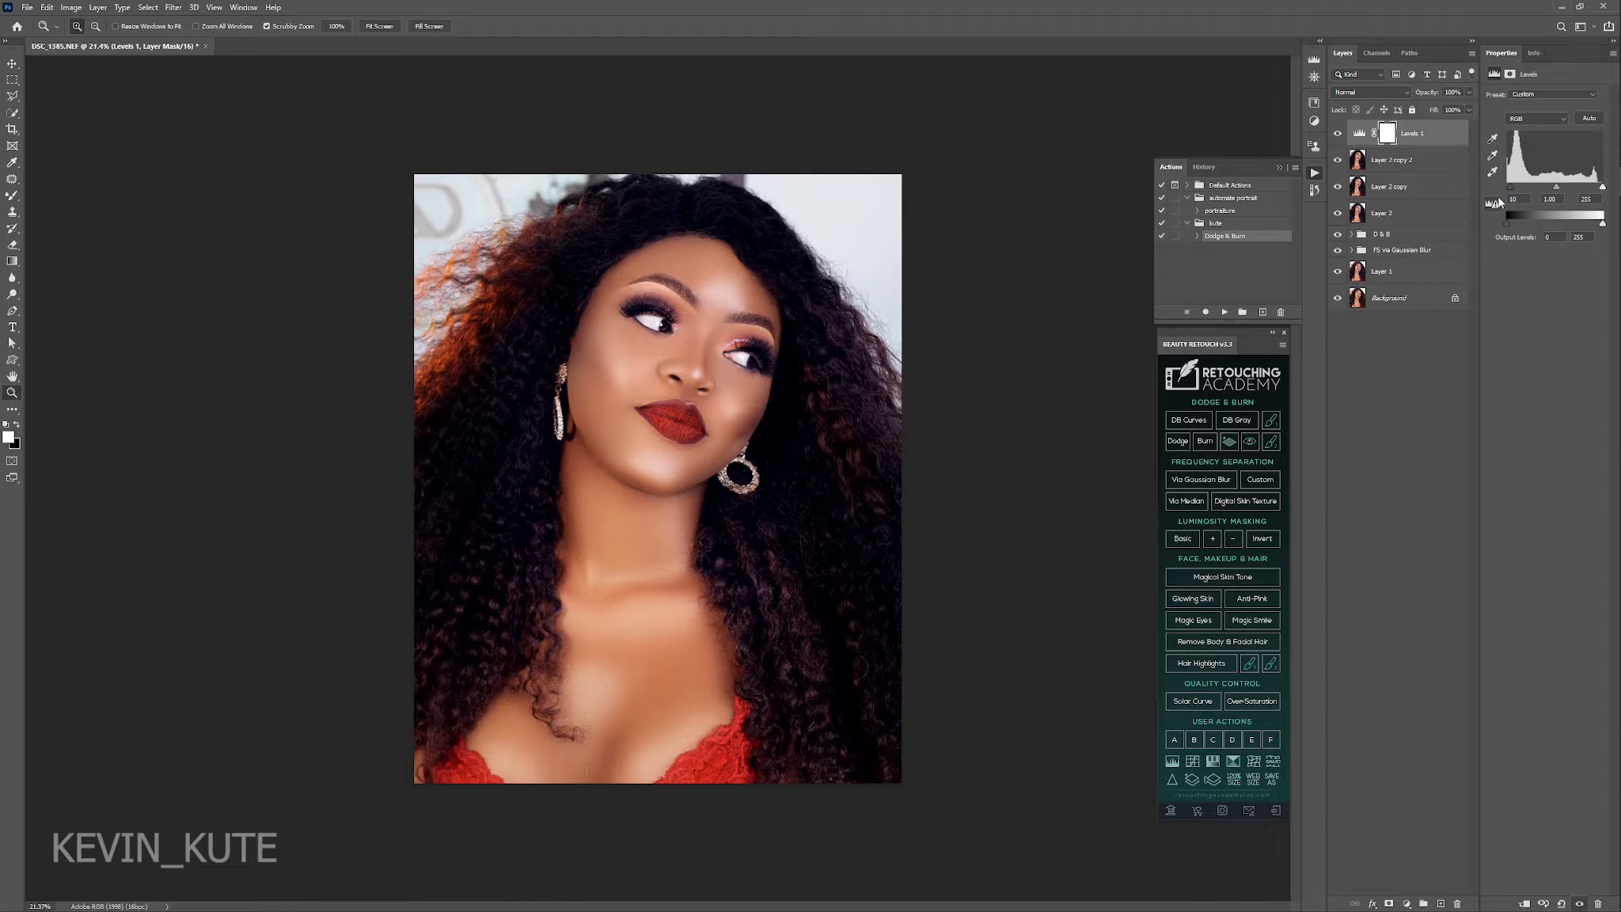
{"action": "left_click", "coordinate": [1513, 198]}
{"action": "key", "text": "ctrl+i"}
{"action": "key", "text": "b"}
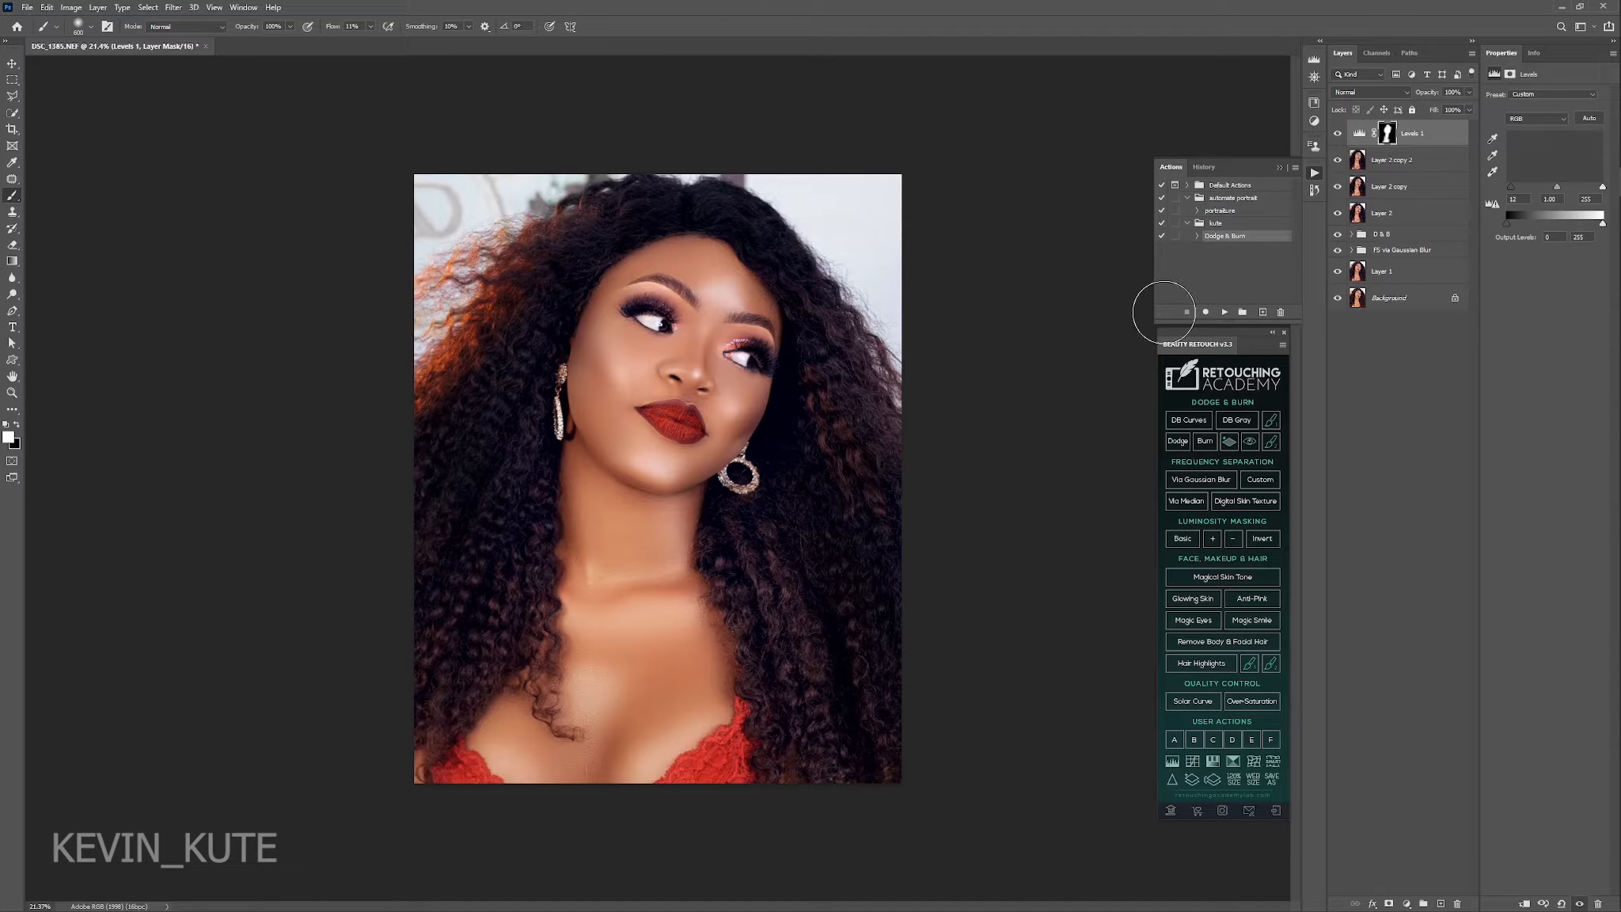
Set the Levels layer's black input to 15 and its white input to 250.
{"action": "left_click", "coordinate": [1514, 199]}
{"action": "key", "text": "Up"}
{"action": "key", "text": "Up"}
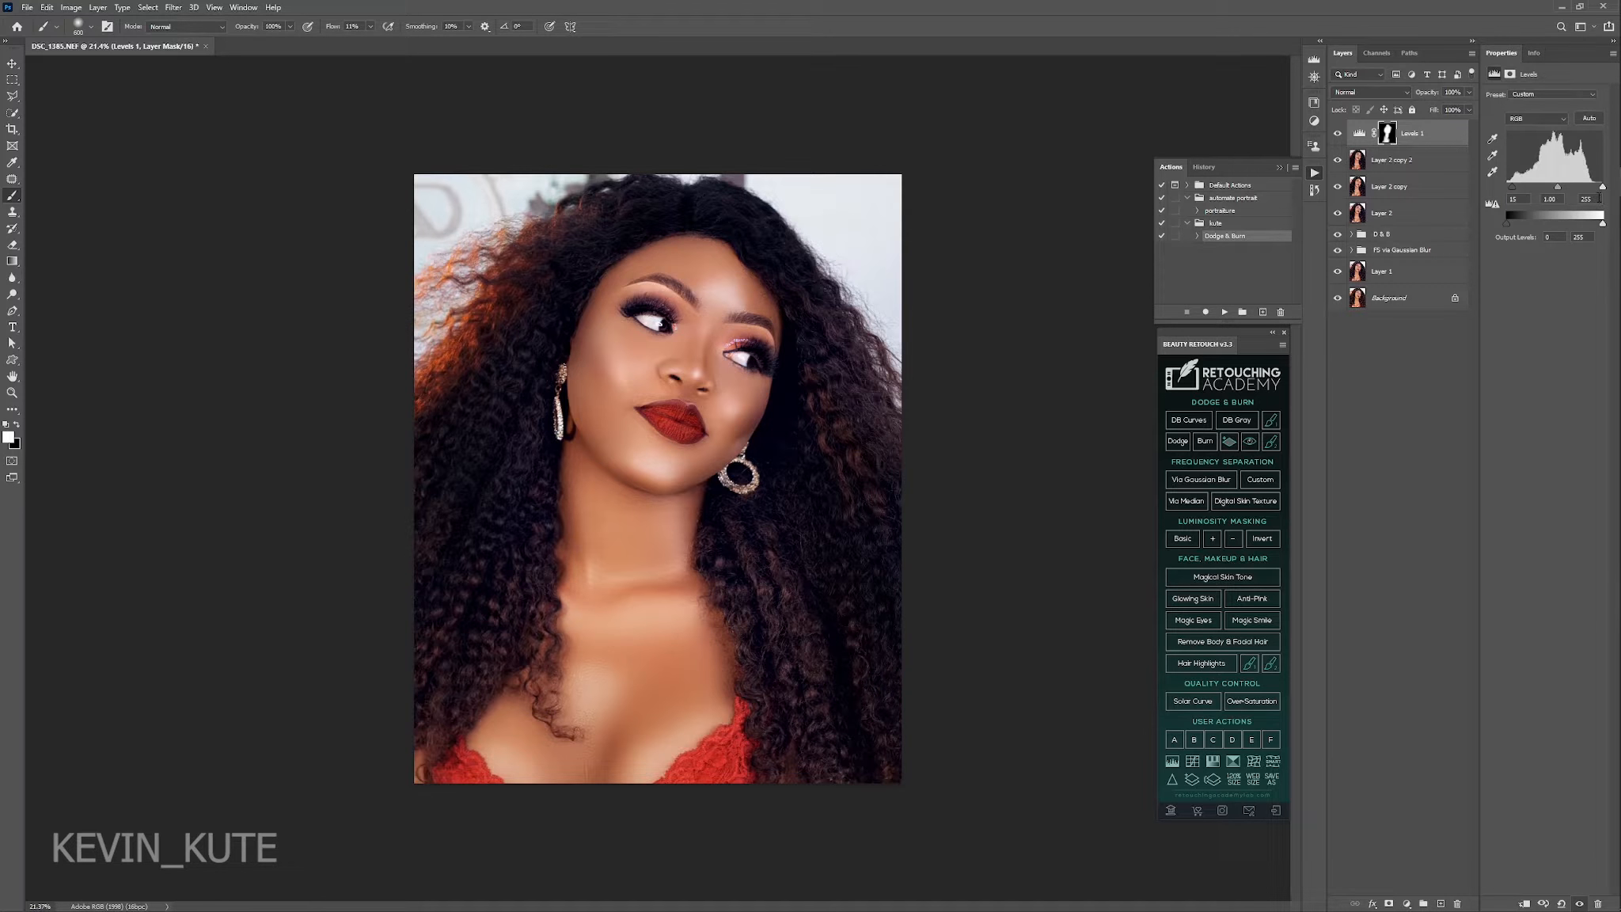
{"action": "left_click", "coordinate": [1599, 198]}
{"action": "type", "text": "254"}
{"action": "key", "text": "Return"}
Compare the portrait with and without the Levels adjustment.
{"action": "left_click", "coordinate": [1338, 136]}
{"action": "left_click", "coordinate": [1337, 136]}
{"action": "left_click", "coordinate": [1338, 136]}
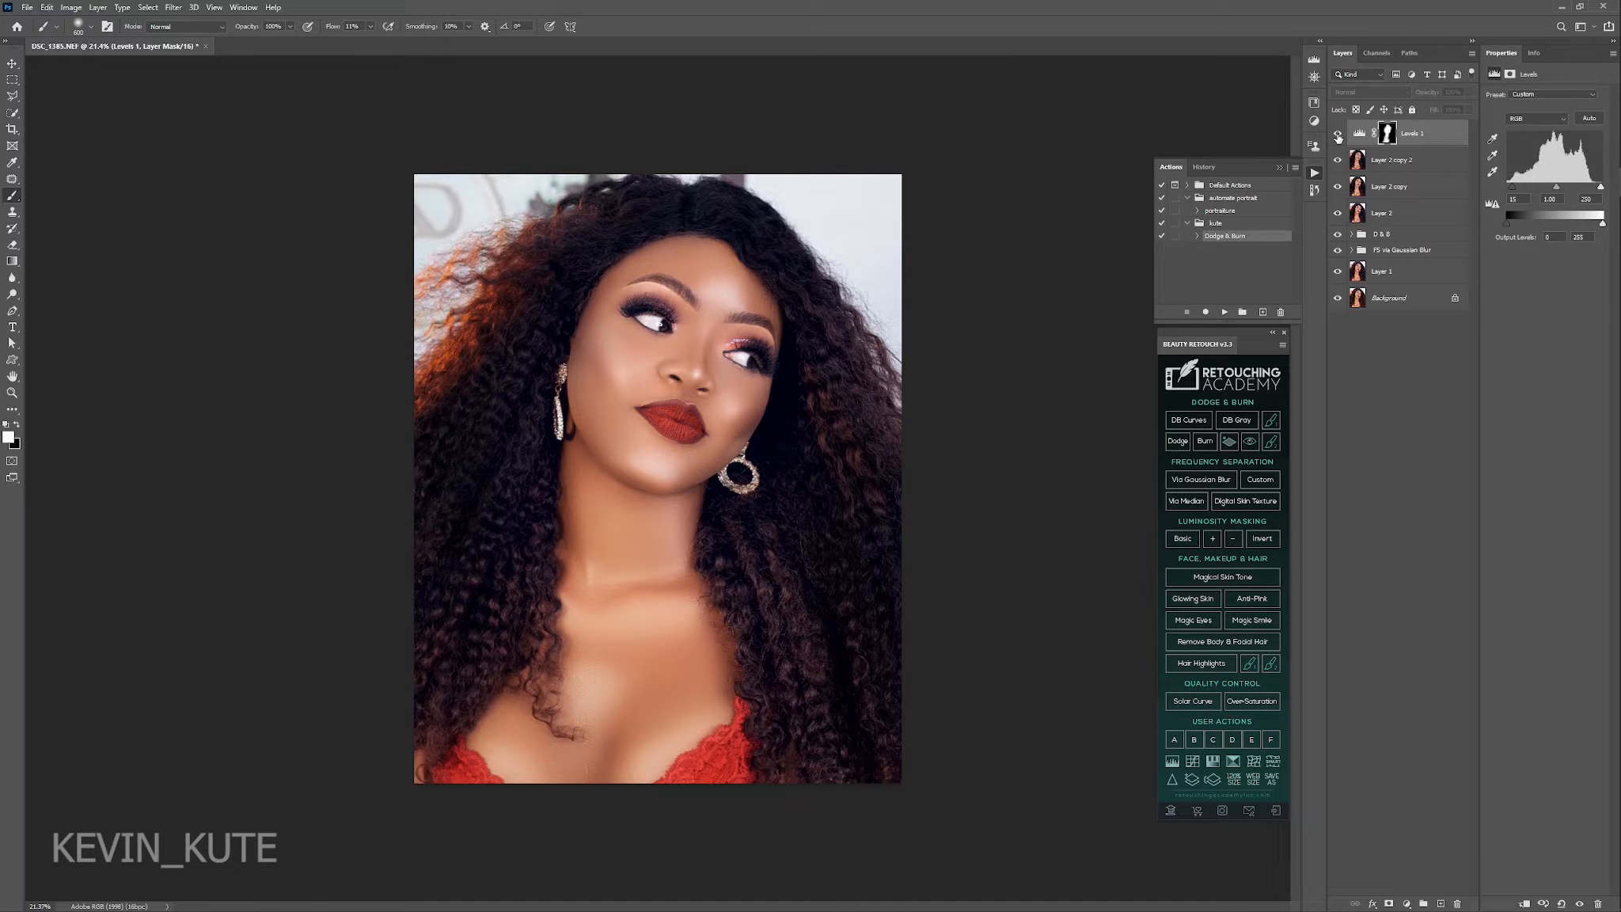
{"action": "left_click", "coordinate": [1338, 136]}
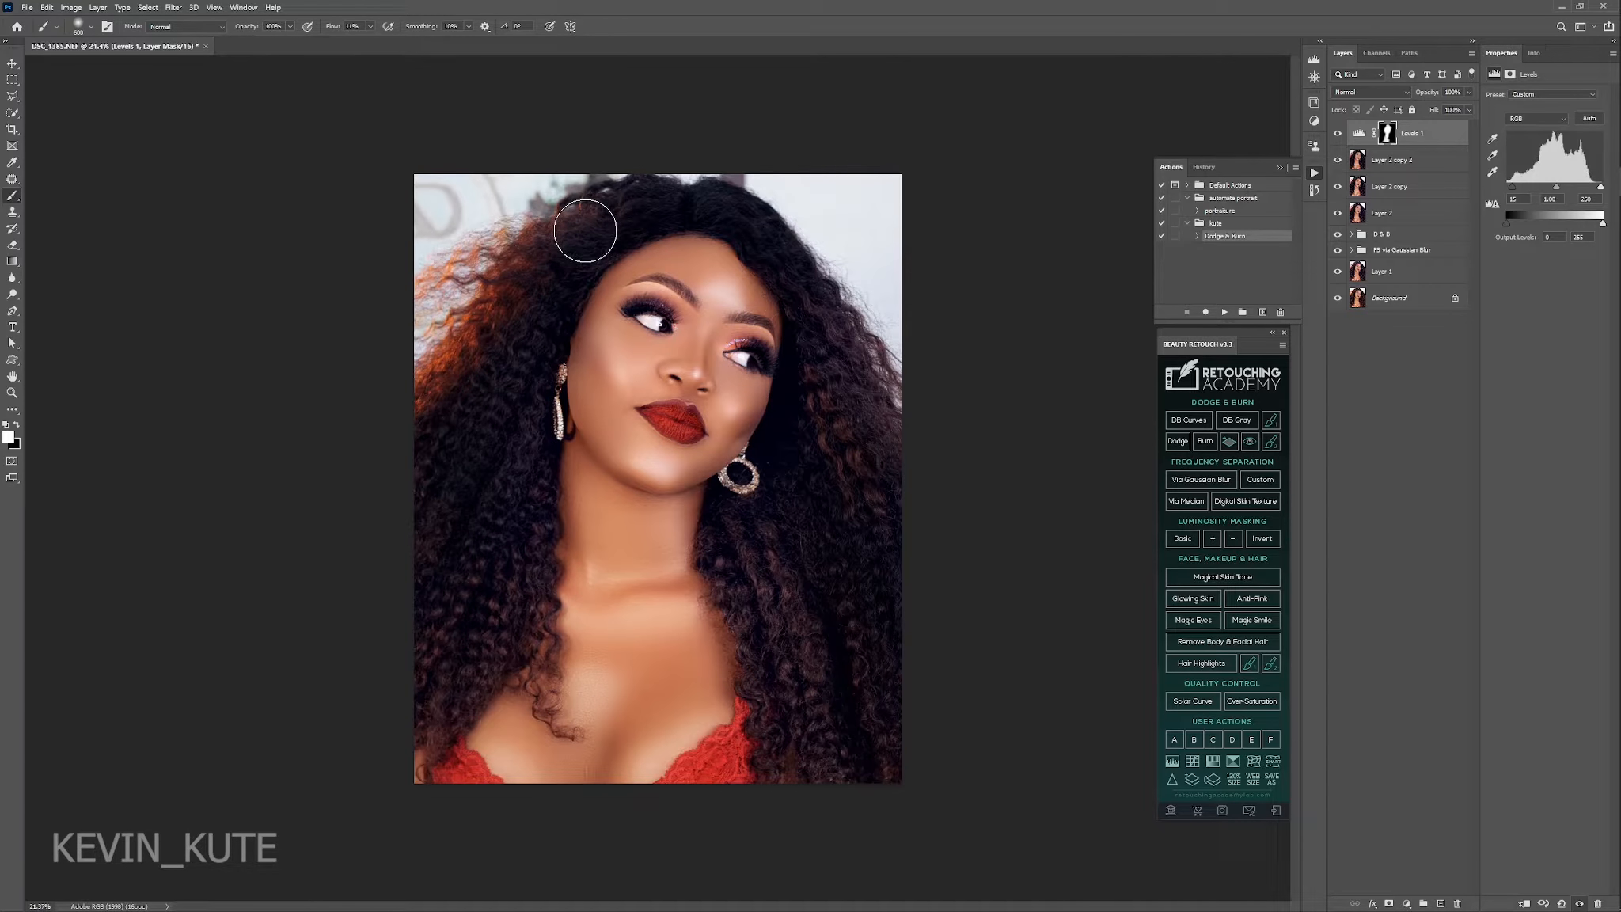
Touch up the Levels mask with black, using a brush reduced to 250 px.
{"action": "key", "text": "bracketleft"}
{"action": "key", "text": "bracketleft"}
{"action": "key", "text": "x"}
{"action": "key", "text": "bracketleft"}
{"action": "key", "text": "bracketleft"}
Try a Photo Filter adjustment with Cooling Filter (82) above the Levels layer, and delete it.
{"action": "left_click", "coordinate": [1407, 903]}
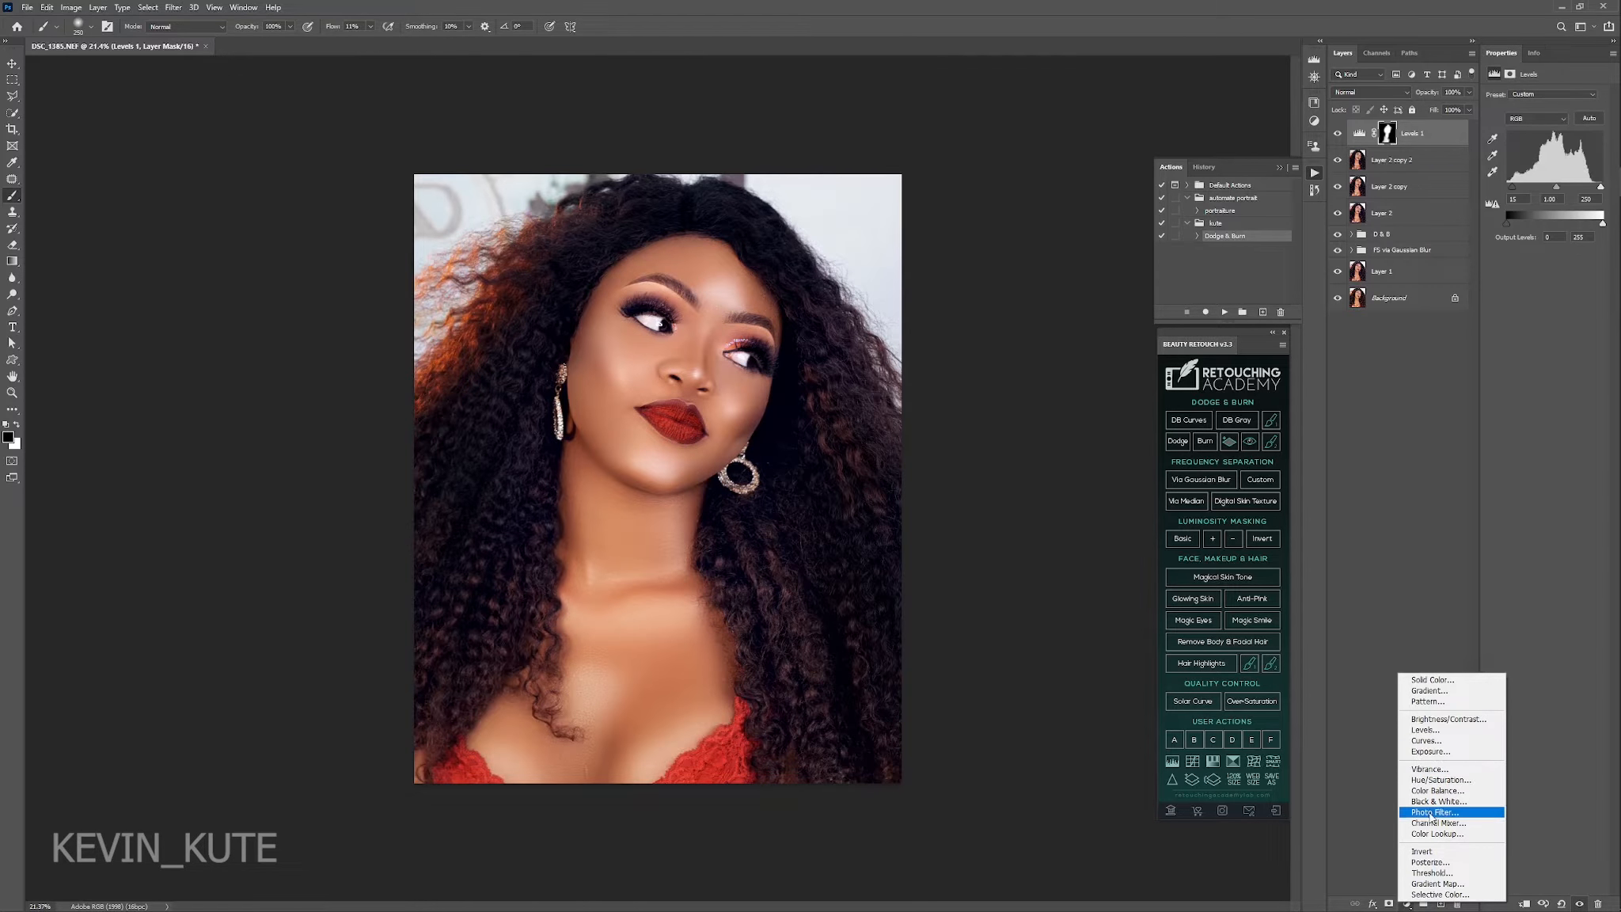
{"action": "left_click", "coordinate": [1430, 816]}
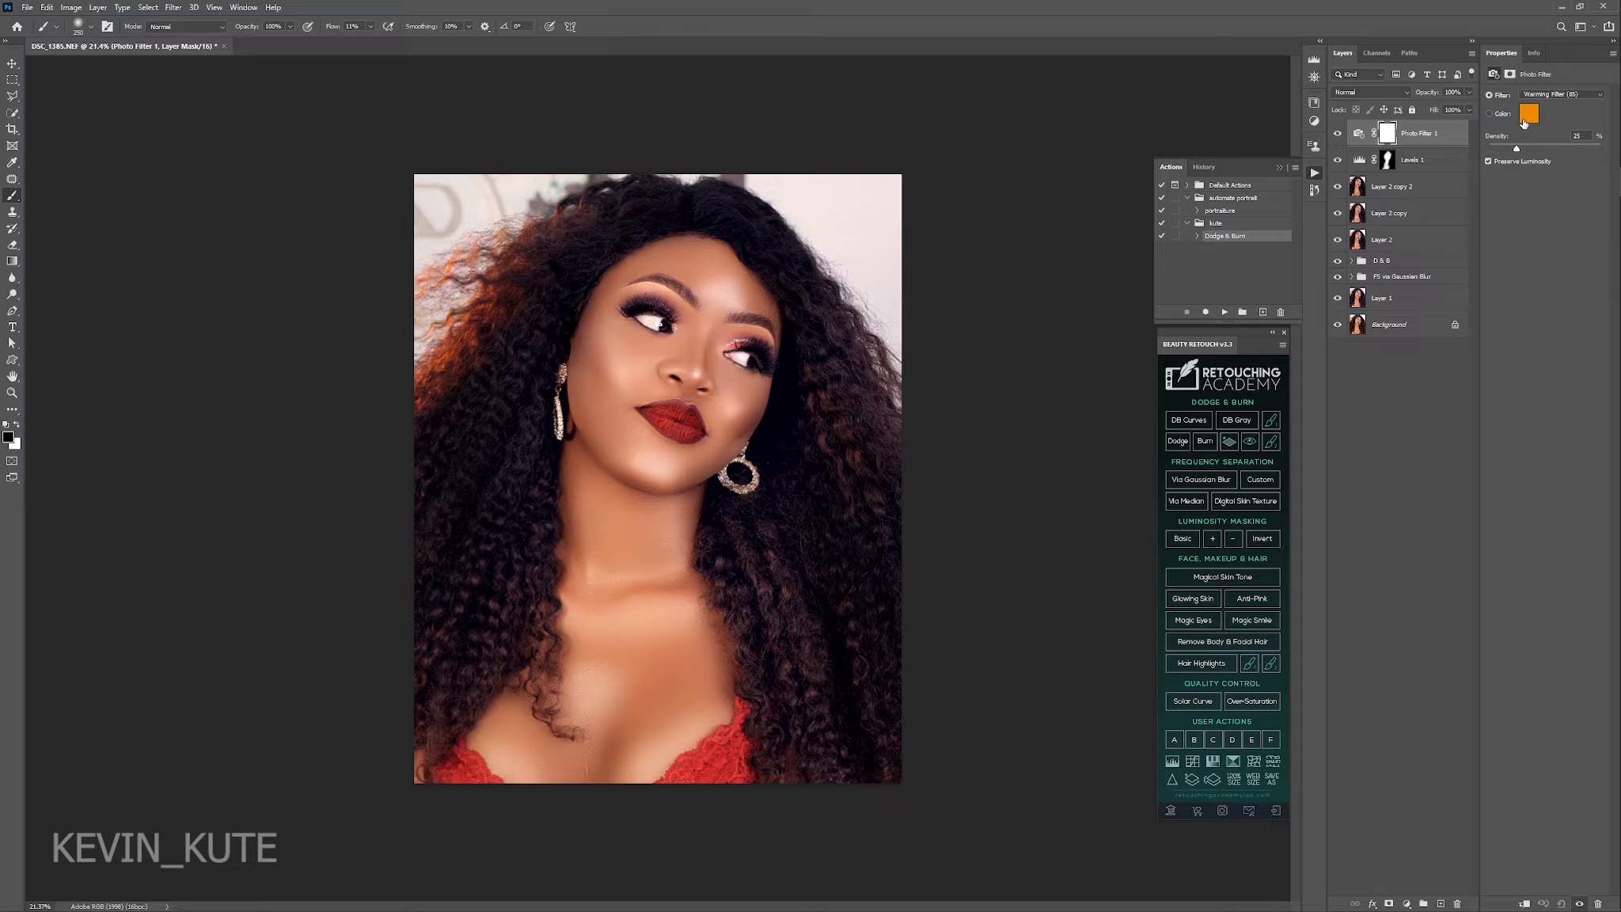
{"action": "left_click", "coordinate": [1553, 95]}
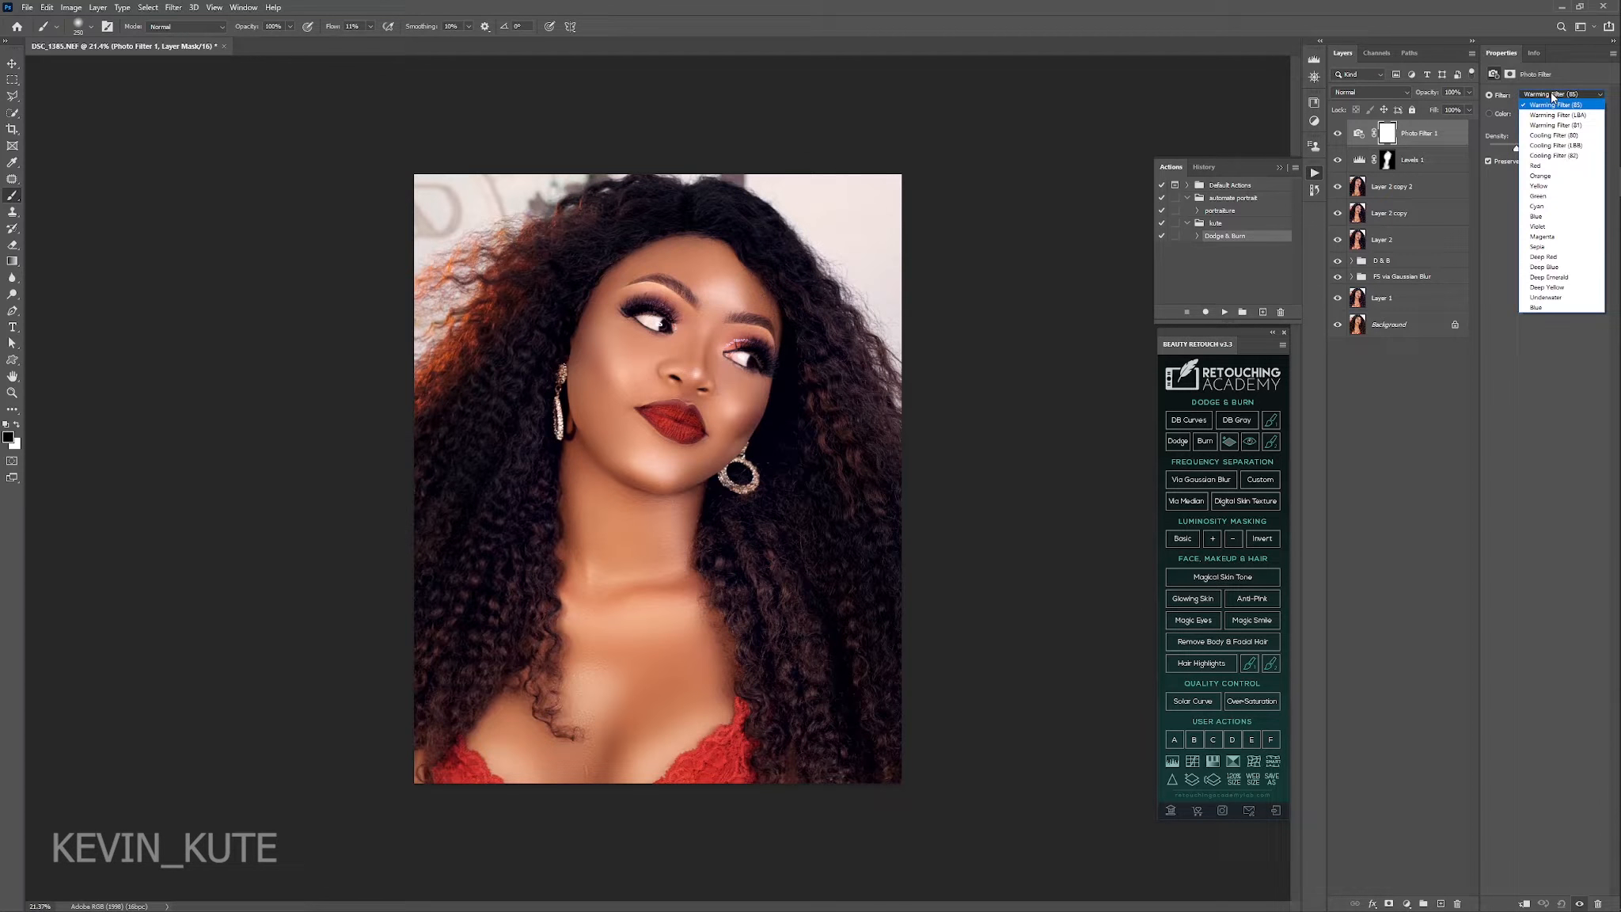
{"action": "left_click", "coordinate": [1544, 157]}
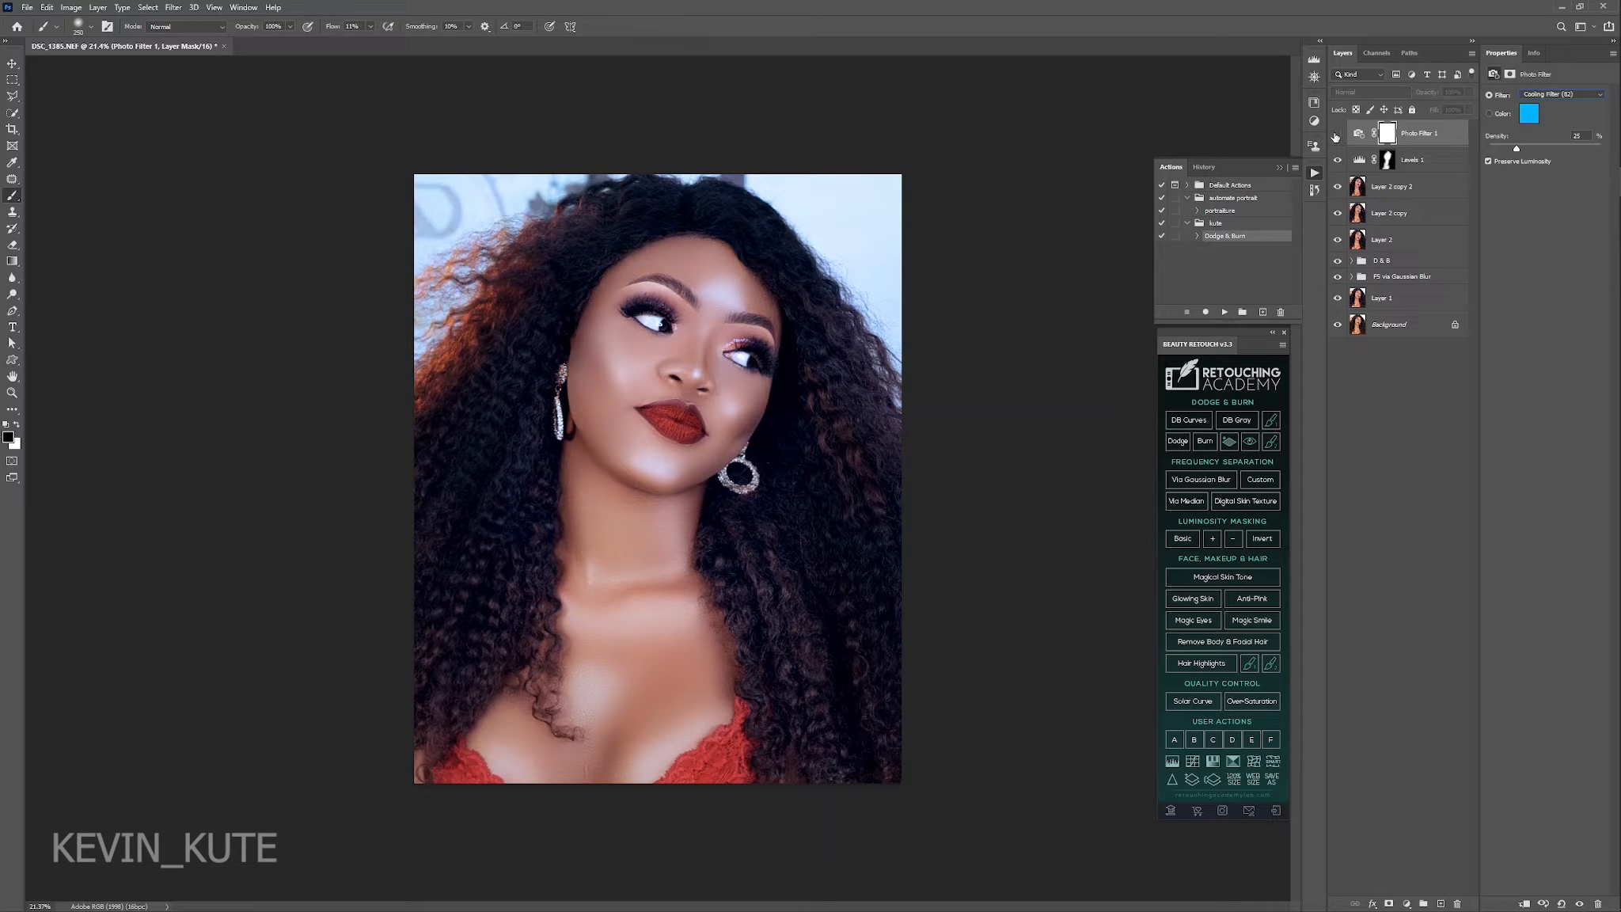
{"action": "key", "text": "Delete"}
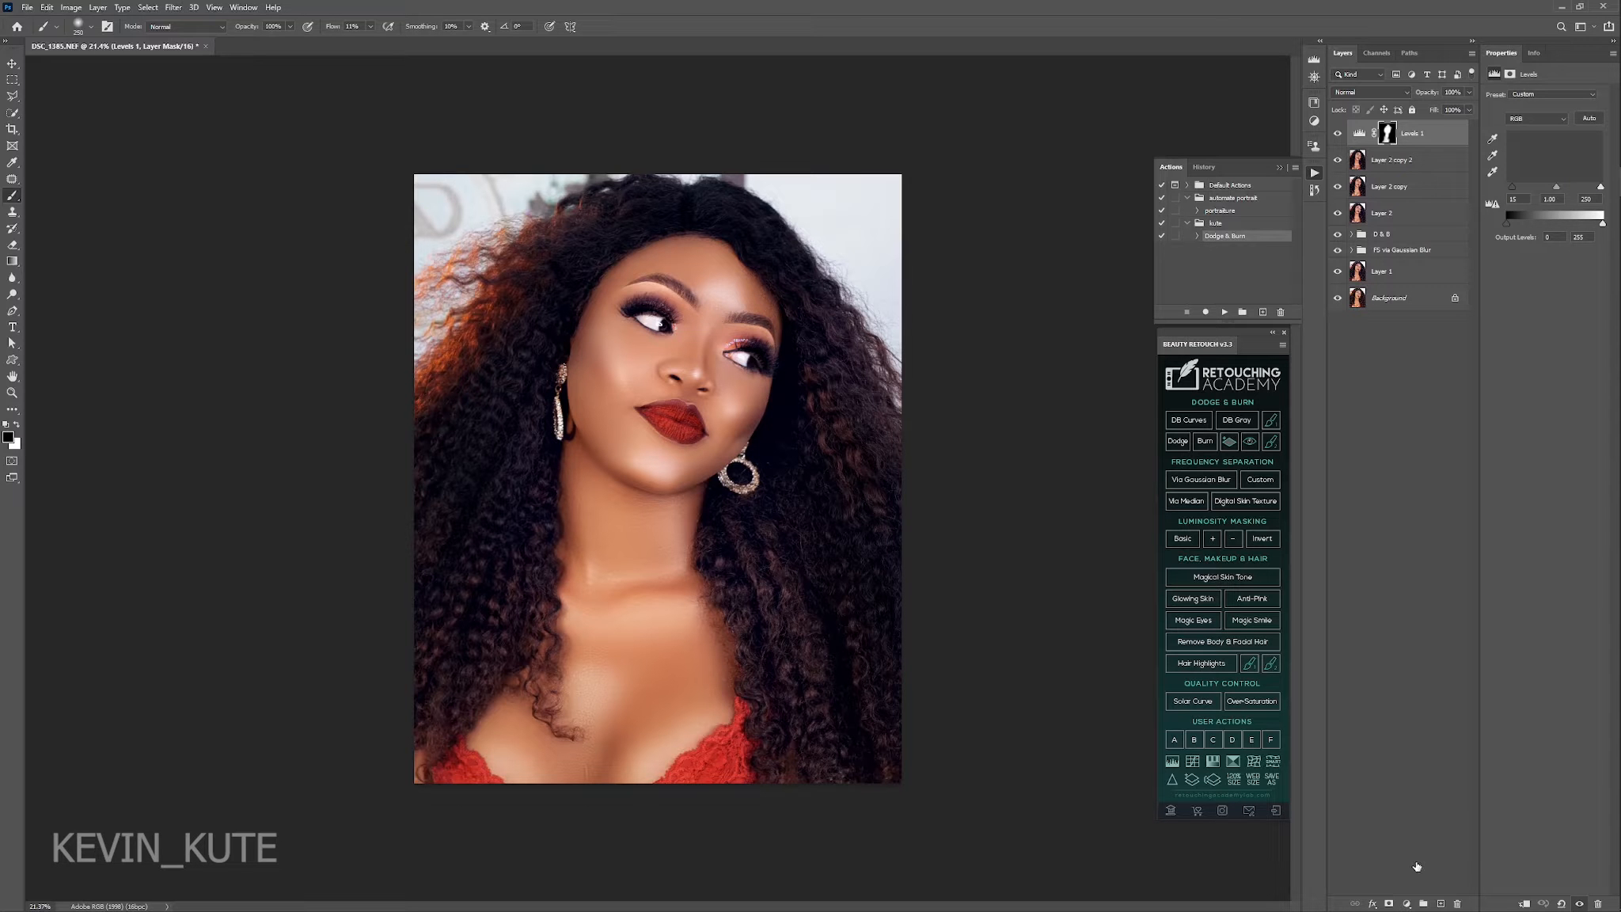
Start adding another adjustment layer above the Levels layer.
{"action": "left_click", "coordinate": [1407, 904]}
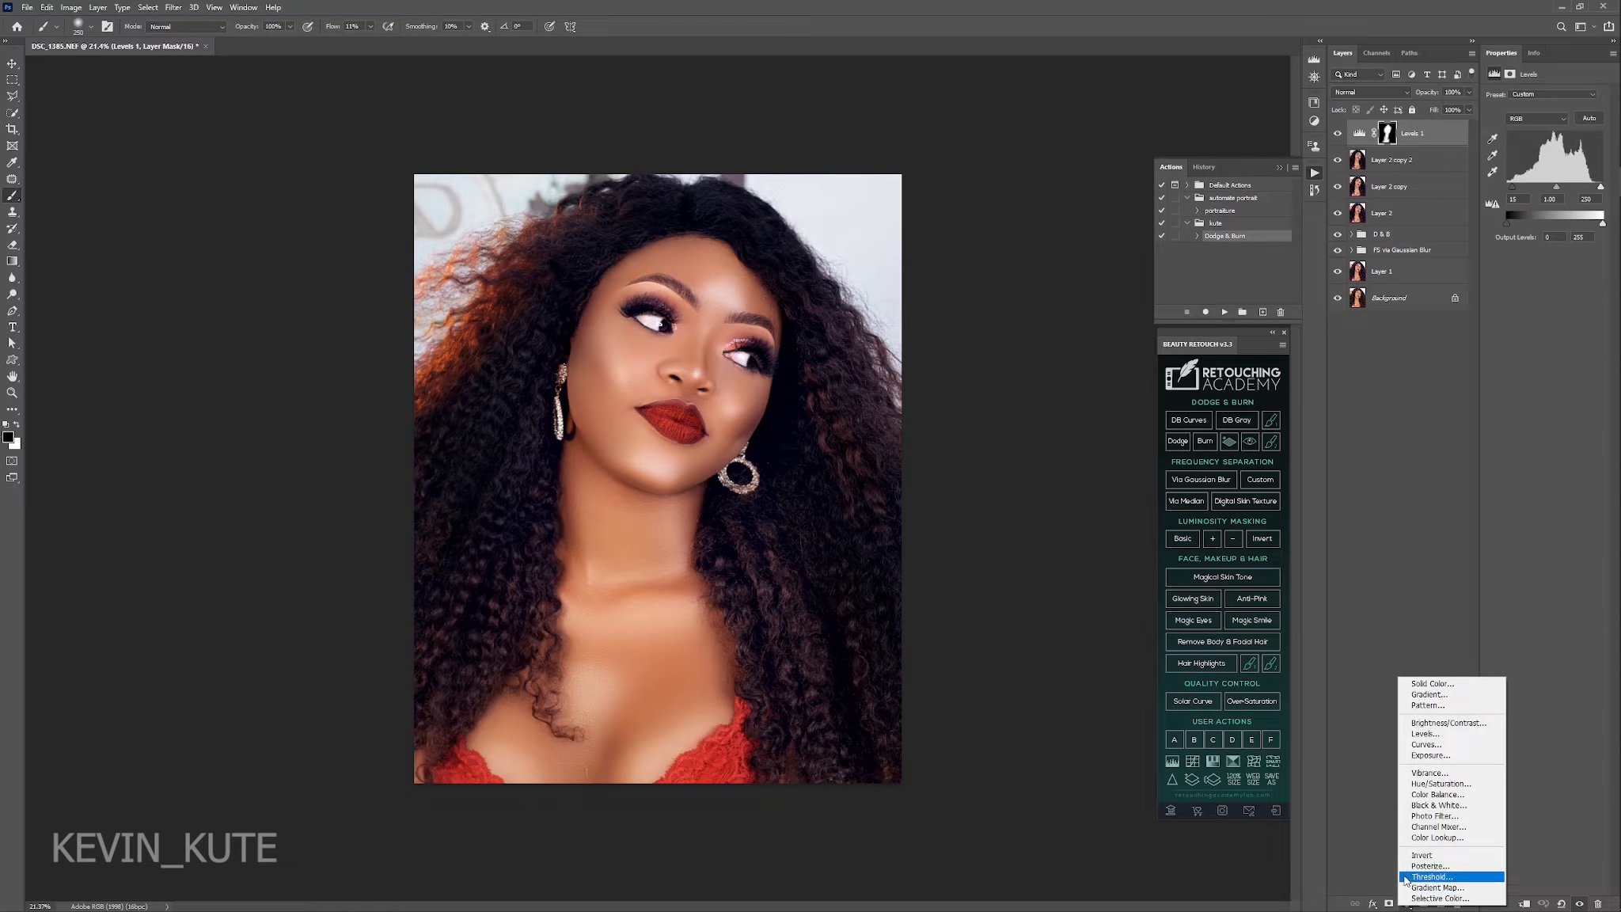